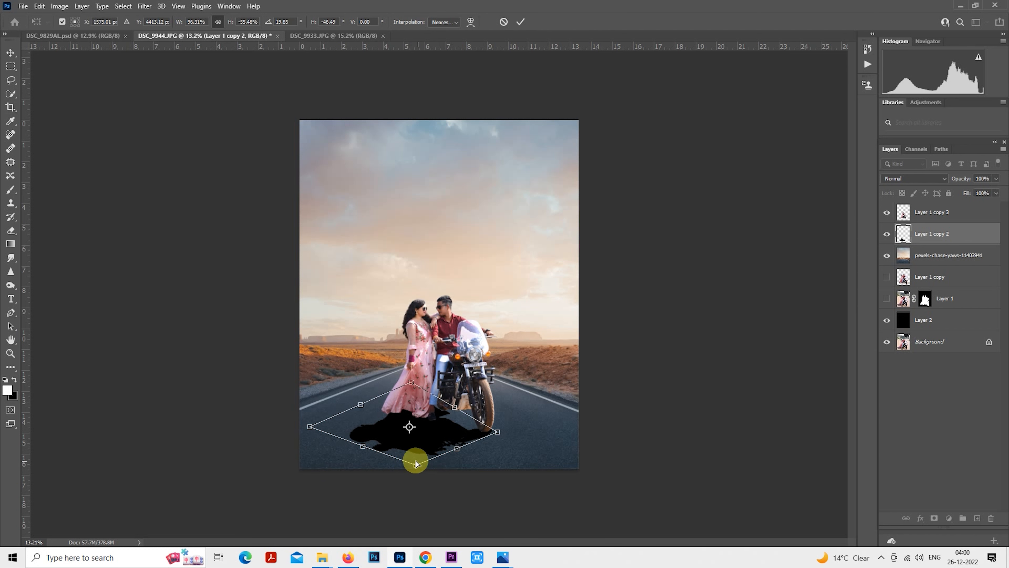
Distort the black shadow's corners so it lies flatter on the road beneath the couple and motorcycle, and apply the transform.
left_click_drag(416, 464, 398, 467)
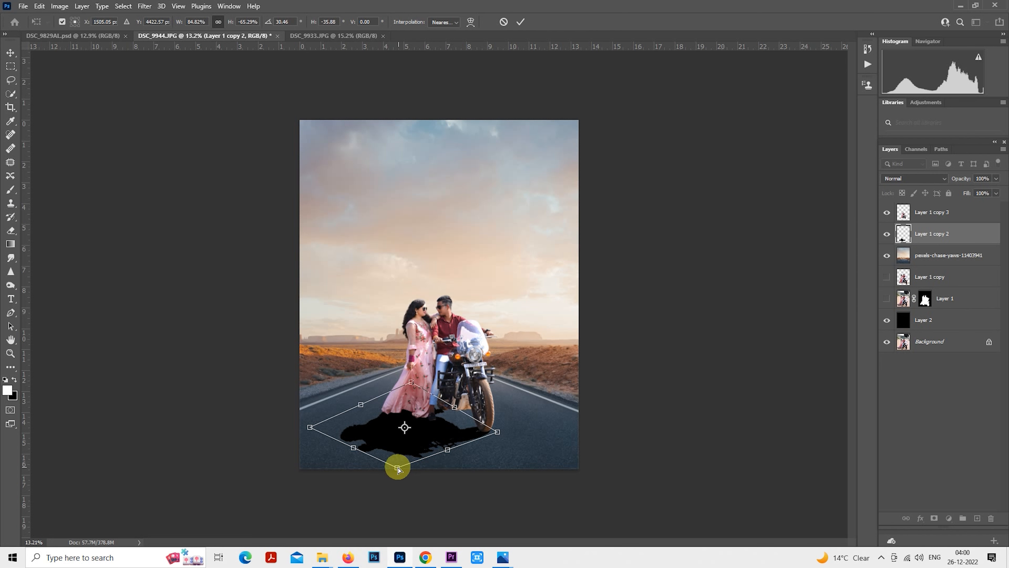
left_click_drag(397, 467, 388, 464)
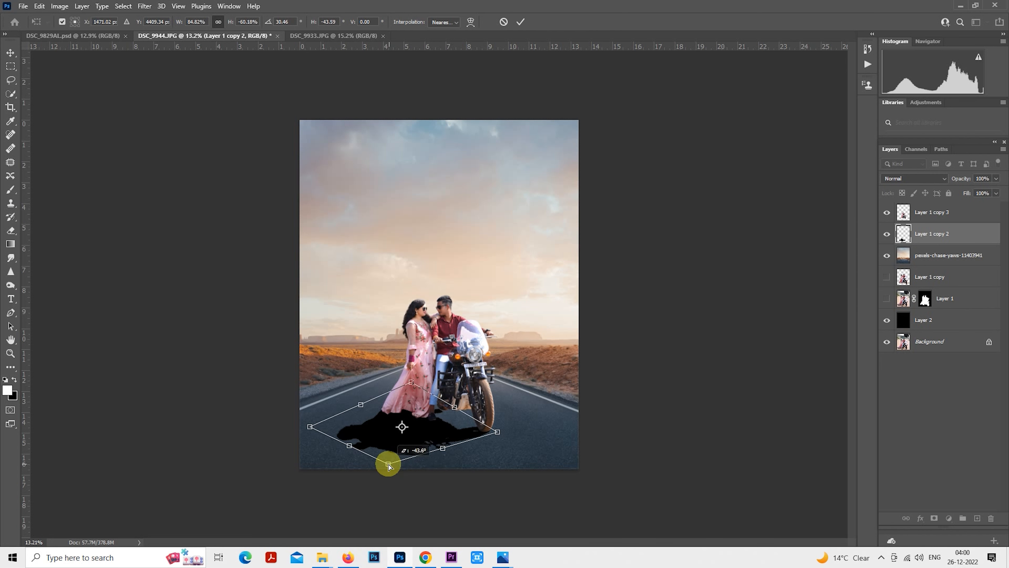
left_click_drag(314, 429, 327, 417)
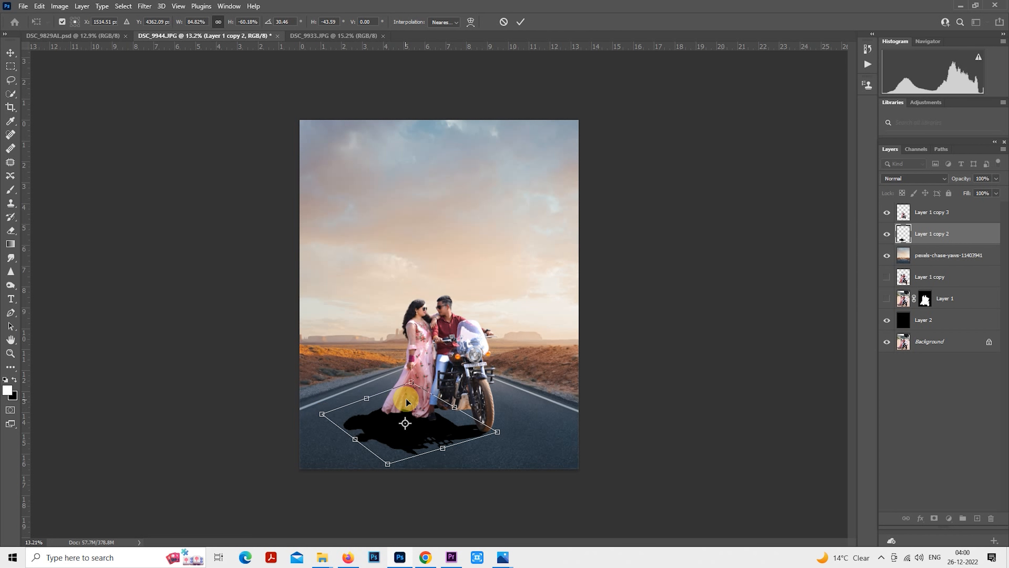
mouse_move(416, 384)
left_mouse_down()
mouse_move(397, 428)
mouse_move(403, 395)
left_mouse_up()
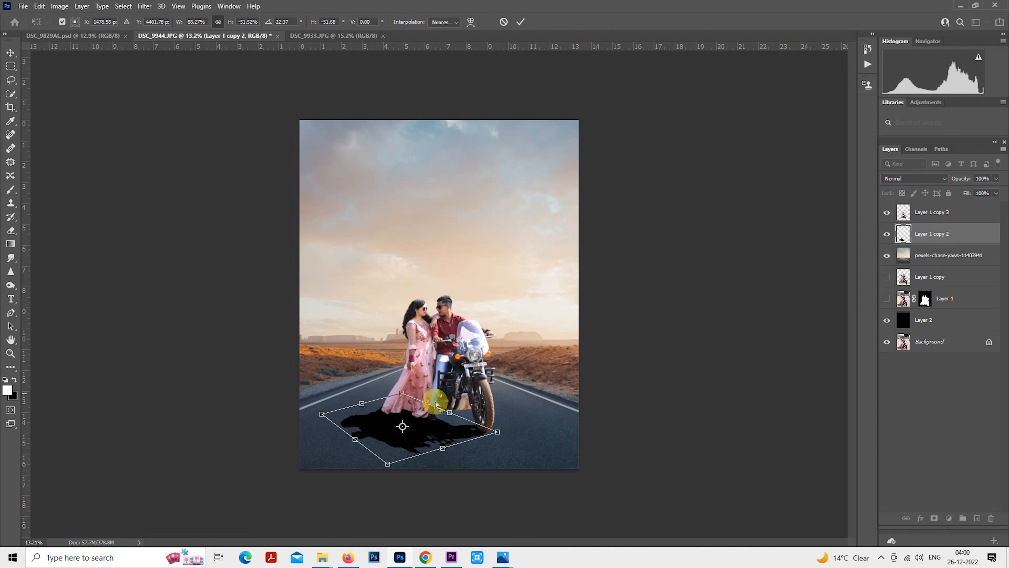
left_click_drag(499, 433, 494, 432)
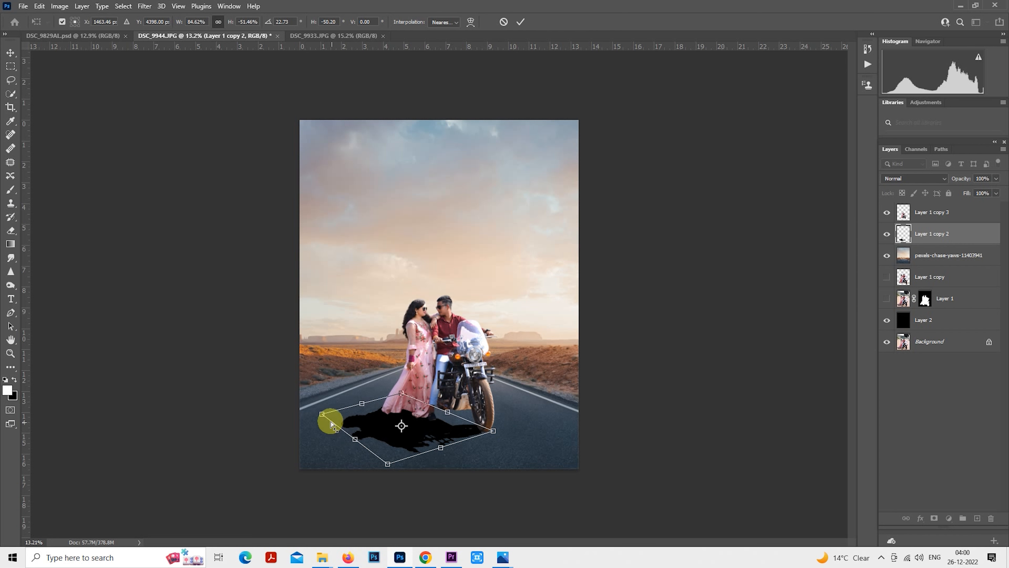
left_click_drag(324, 416, 319, 421)
left_click_drag(389, 465, 400, 463)
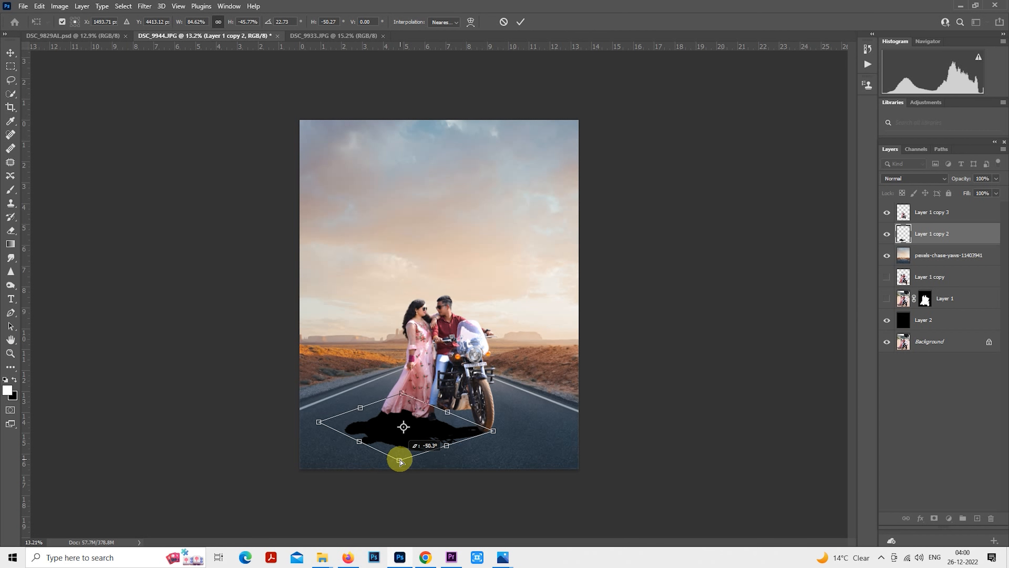
left_click_drag(400, 462, 400, 460)
left_click_drag(322, 426, 333, 430)
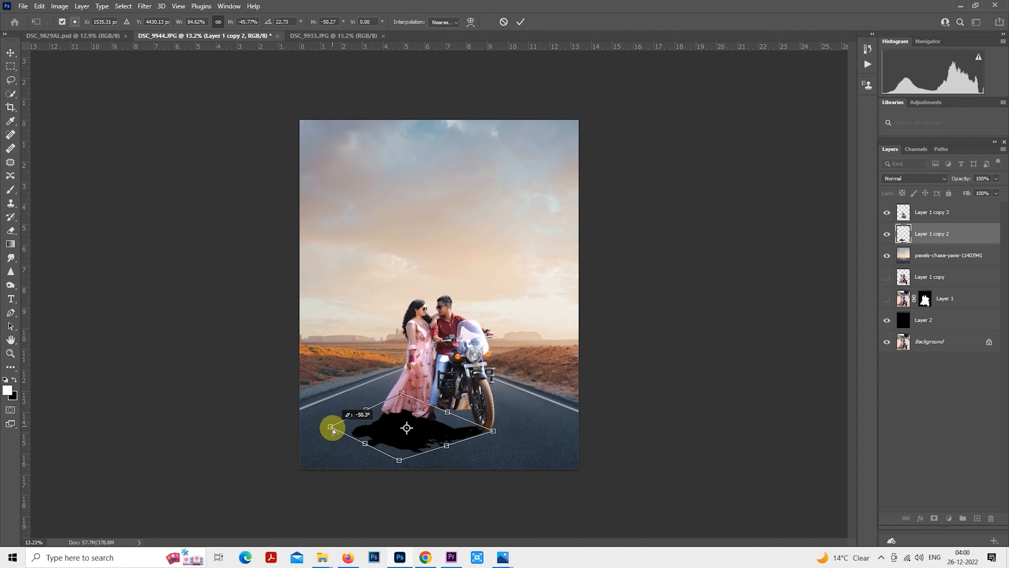
key("Return")
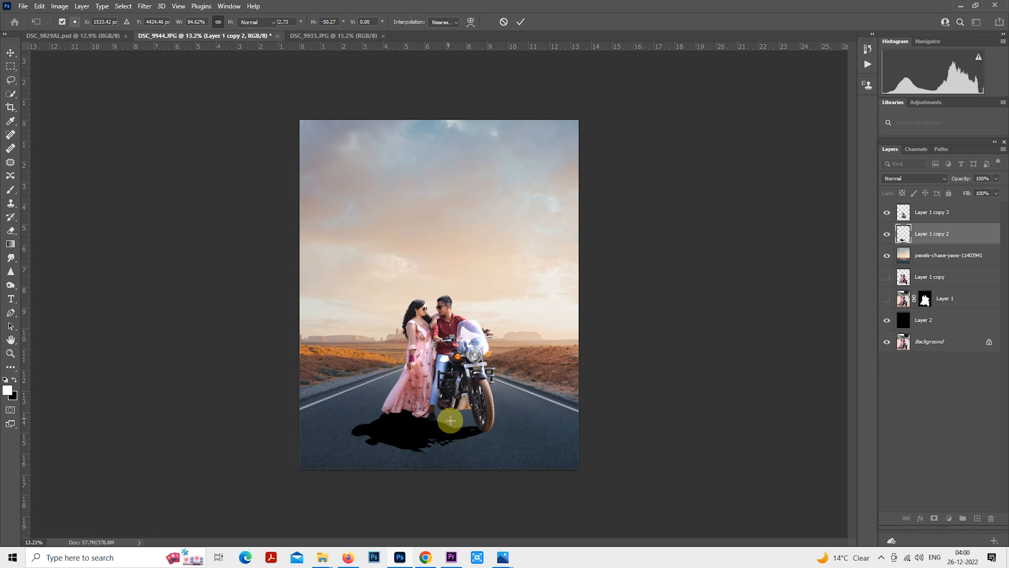
Set the opacity of the shadow layer, Layer 1 copy 2, to 70%.
scroll(437, 394, "up", 6)
left_click_drag(422, 414, 426, 319)
scroll(432, 329, "up", 4)
left_click_drag(957, 179, 946, 181)
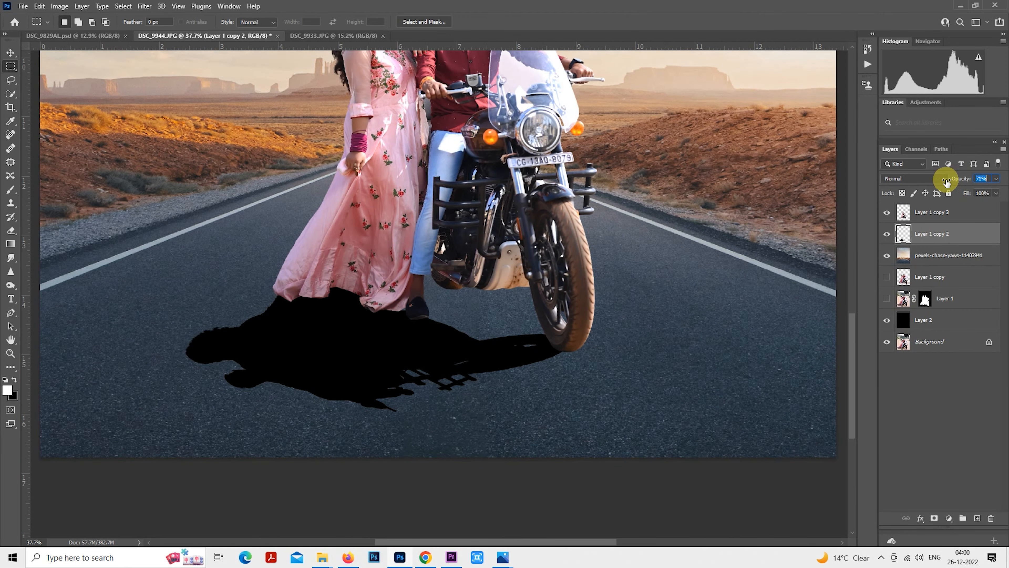
Apply a Gaussian Blur with a 5.8-pixel radius to the shadow on Layer 1 copy 2.
left_click(144, 7)
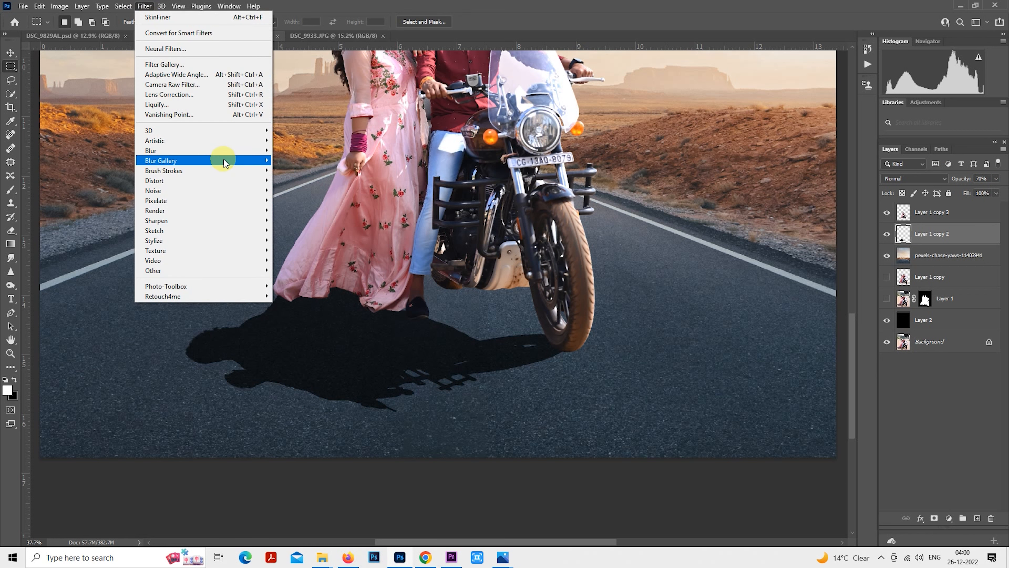
mouse_move(226, 154)
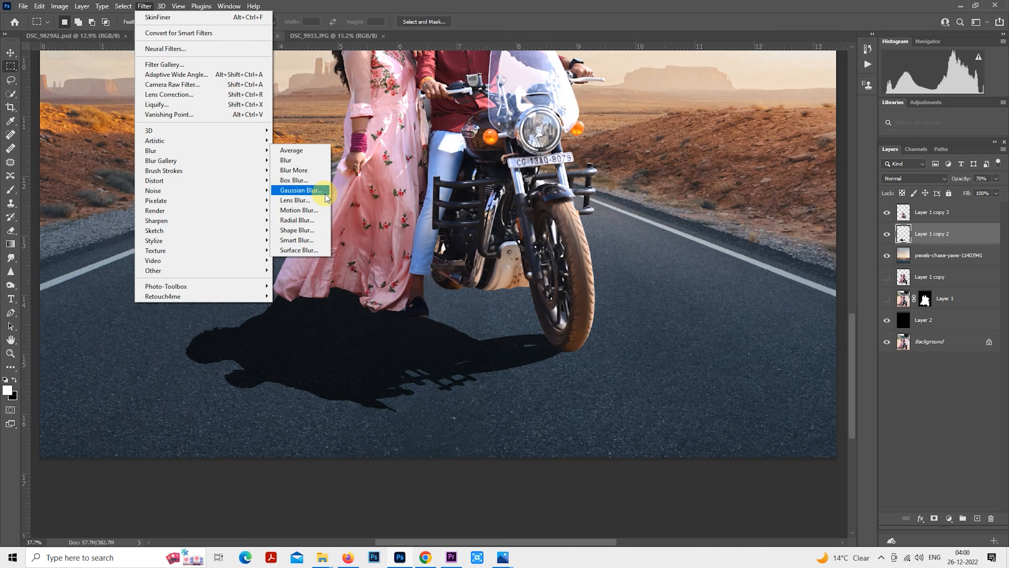
left_click(314, 190)
left_click(278, 382)
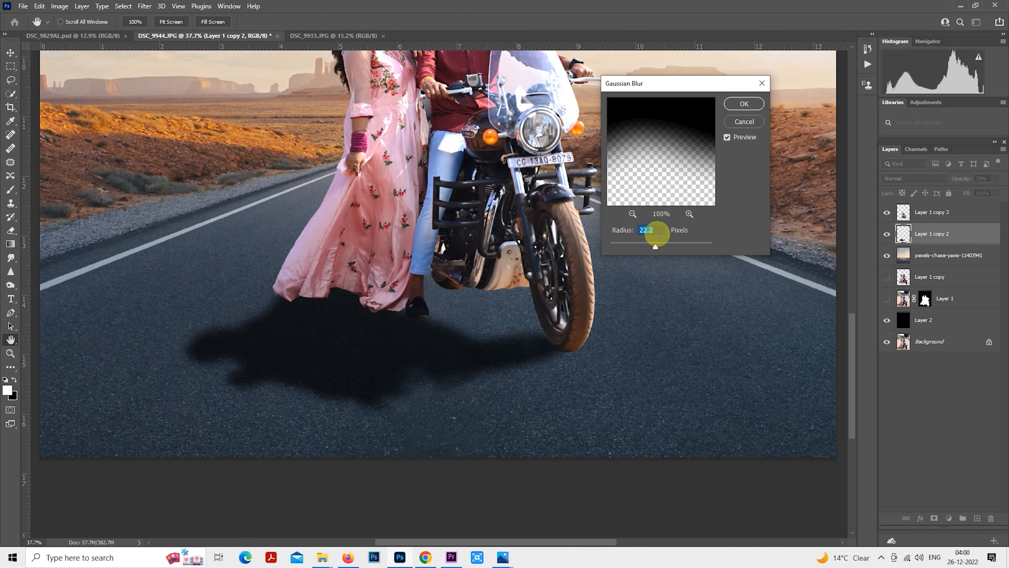
left_click(637, 247)
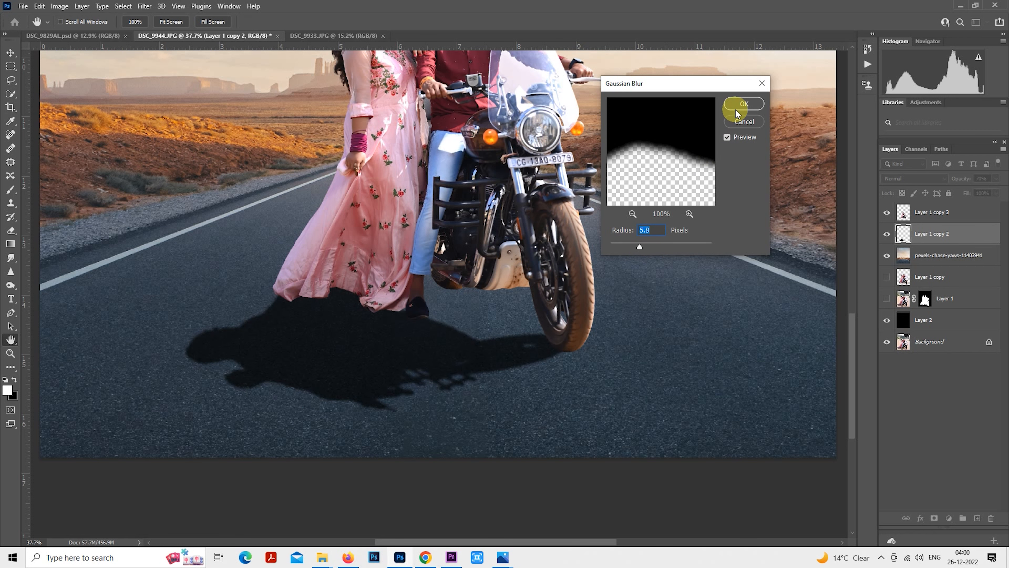
left_click(741, 104)
Examine the blurred shadow around the shoe, under the motorcycle and at the front wheel.
key("m")
key("ctrl+0")
scroll(505, 324, "up", 2)
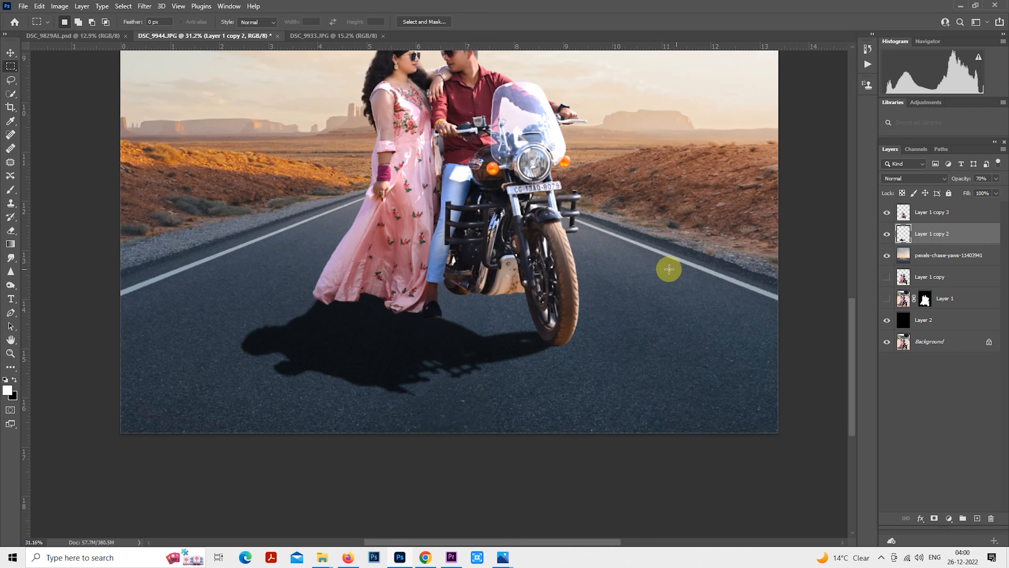
scroll(568, 295, "up", 1)
scroll(572, 296, "up", 7)
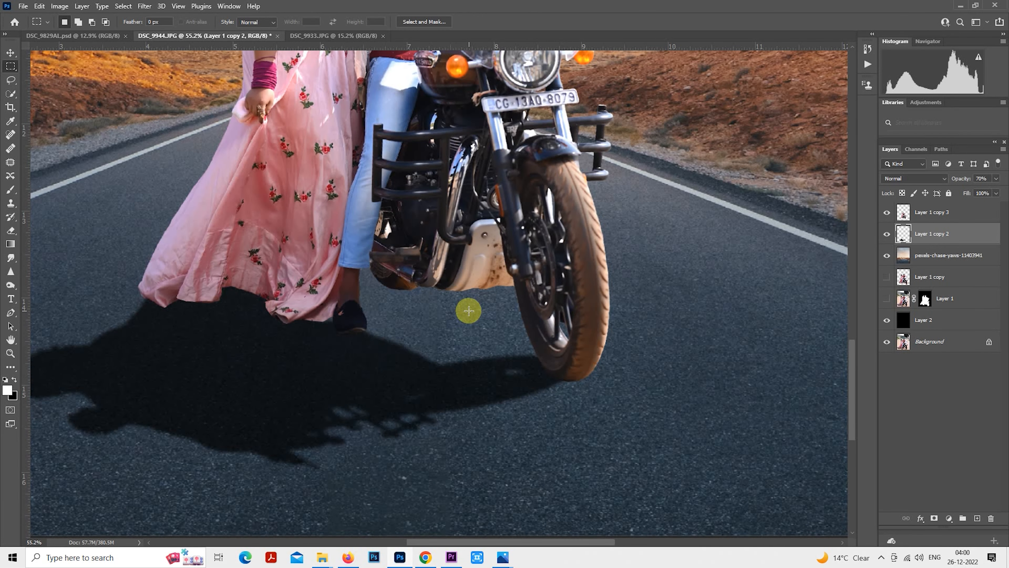
scroll(469, 310, "down", 3)
left_click_drag(360, 327, 402, 318)
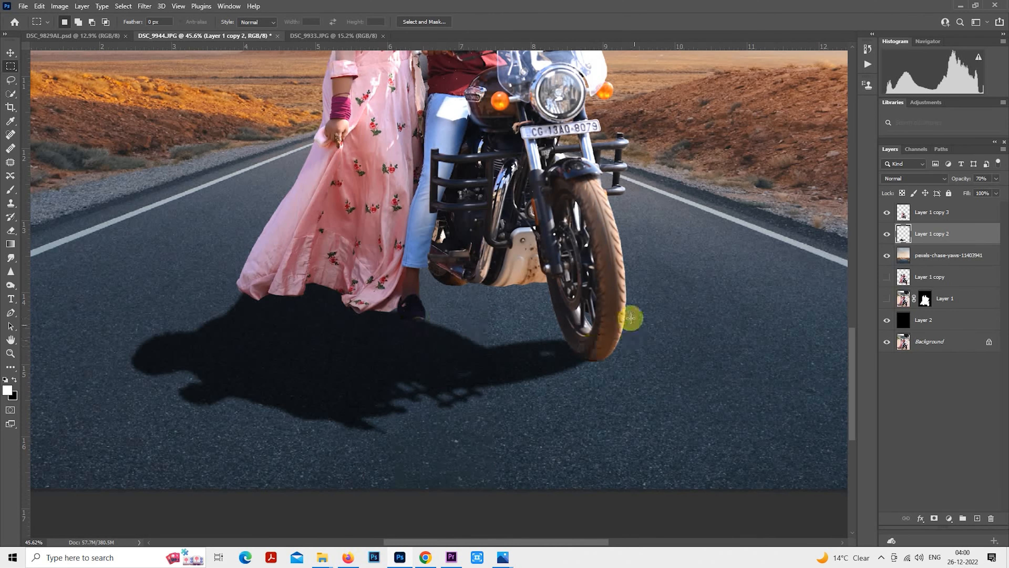
left_click_drag(533, 323, 534, 328)
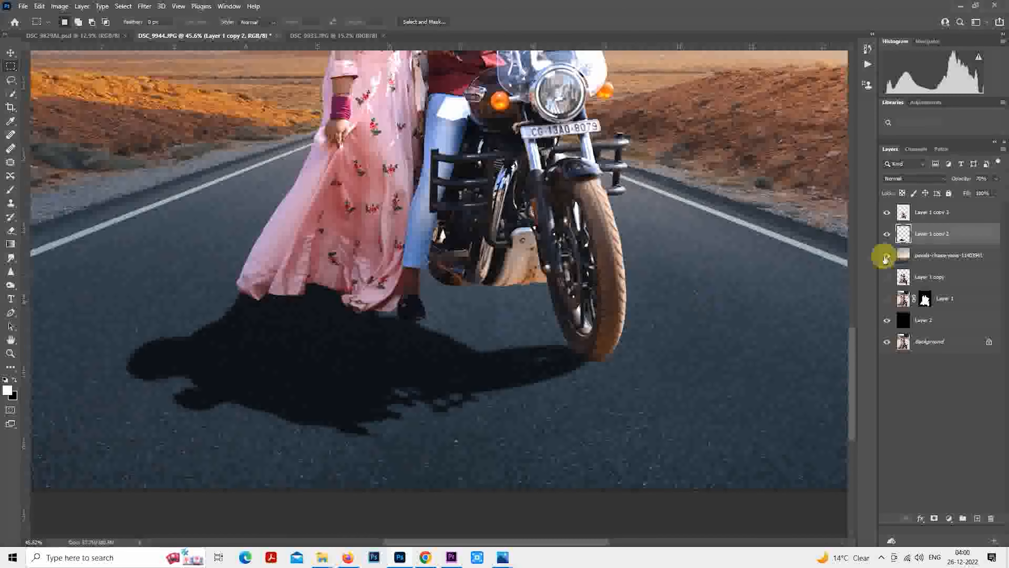
scroll(238, 329, "up", 2)
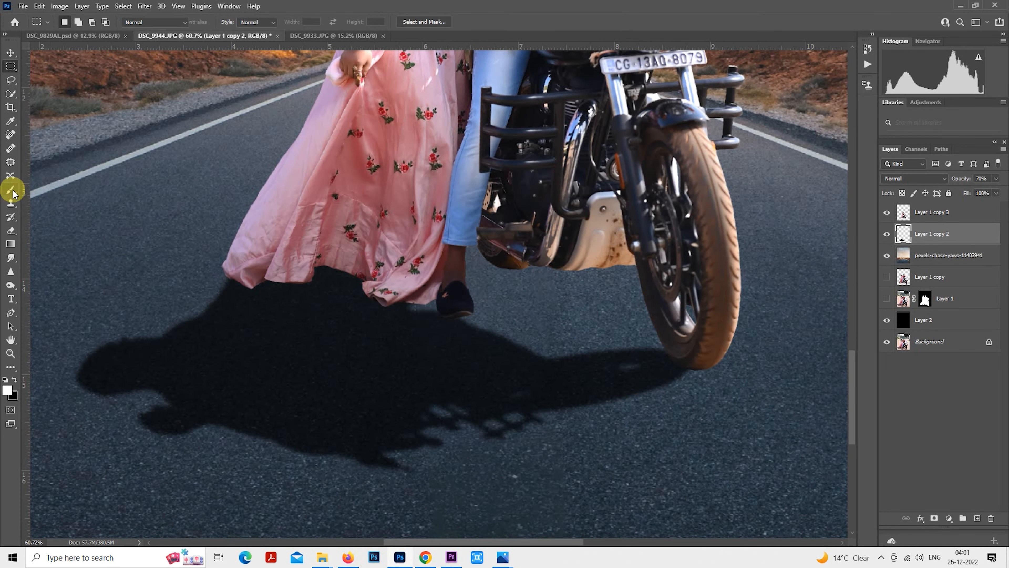
Undo the Gaussian Blur on the shadow layer and get the Brush tool ready.
left_click(12, 190)
key("ctrl+z")
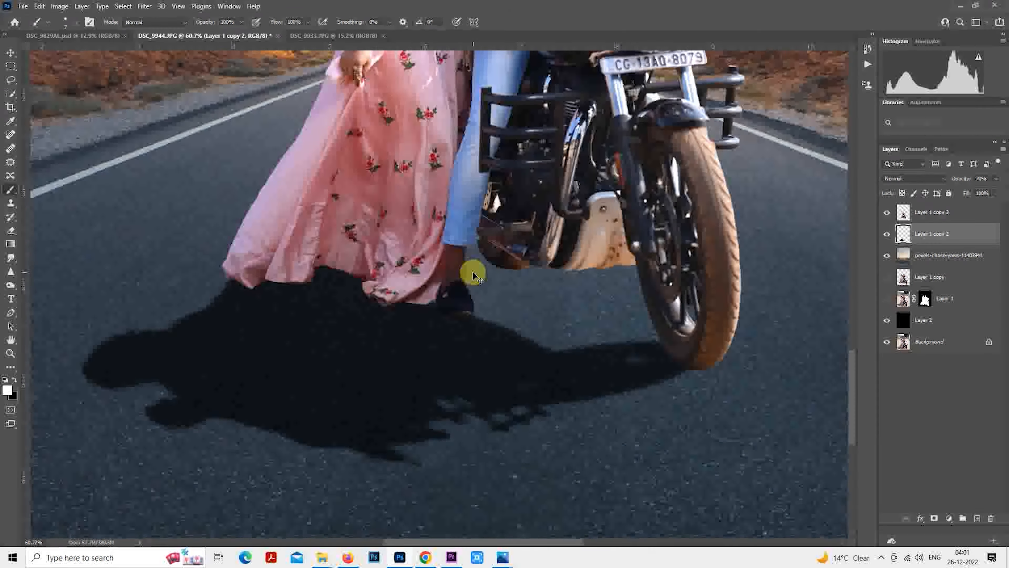
key("ctrl+z")
left_click_drag(479, 308, 473, 322)
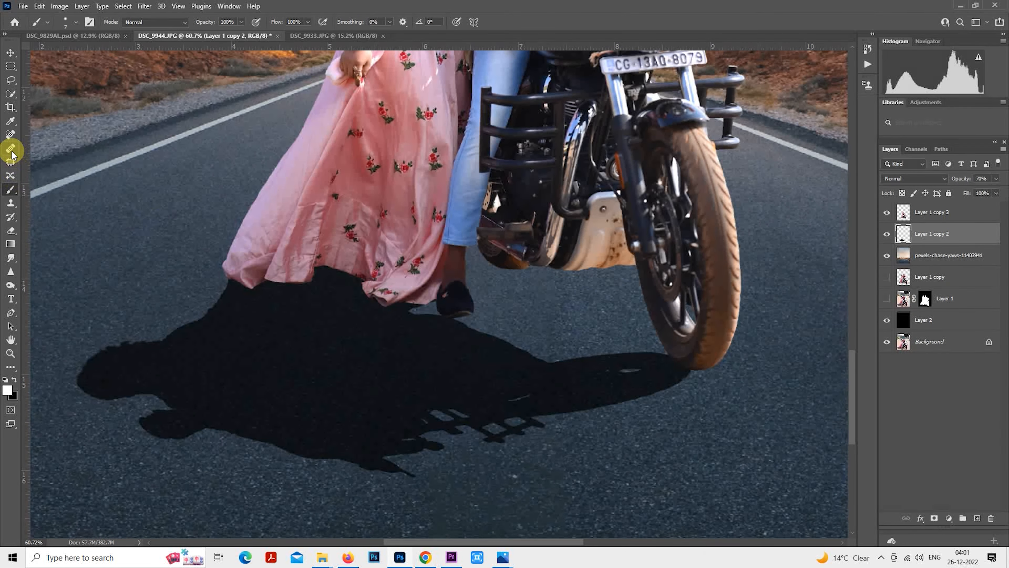
Paint black with a brush enlarged to 90 pixels to extend the shadow around the shoe and beneath the motorcycle.
left_click(13, 380)
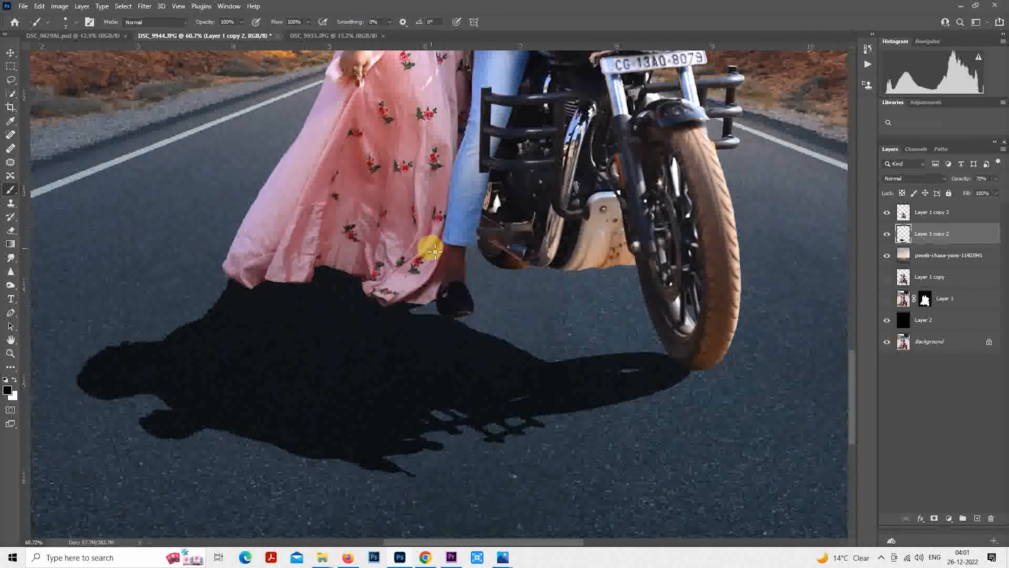
key("bracketright")
key("bracketright")
key("bracketright")
key("bracketright")
key("bracketright")
key("bracketright")
key("bracketright")
key("bracketright")
key("bracketright")
key("bracketright")
key("bracketright")
key("bracketright")
key("bracketright")
key("bracketright")
mouse_move(426, 327)
left_mouse_down()
mouse_move(414, 308)
mouse_move(435, 283)
mouse_move(452, 332)
mouse_move(429, 277)
mouse_move(456, 314)
mouse_move(423, 269)
mouse_move(492, 346)
mouse_move(436, 271)
mouse_move(515, 333)
mouse_move(521, 352)
mouse_move(431, 281)
mouse_move(511, 327)
mouse_move(457, 291)
mouse_move(434, 259)
mouse_move(503, 312)
left_mouse_up()
key("bracketright")
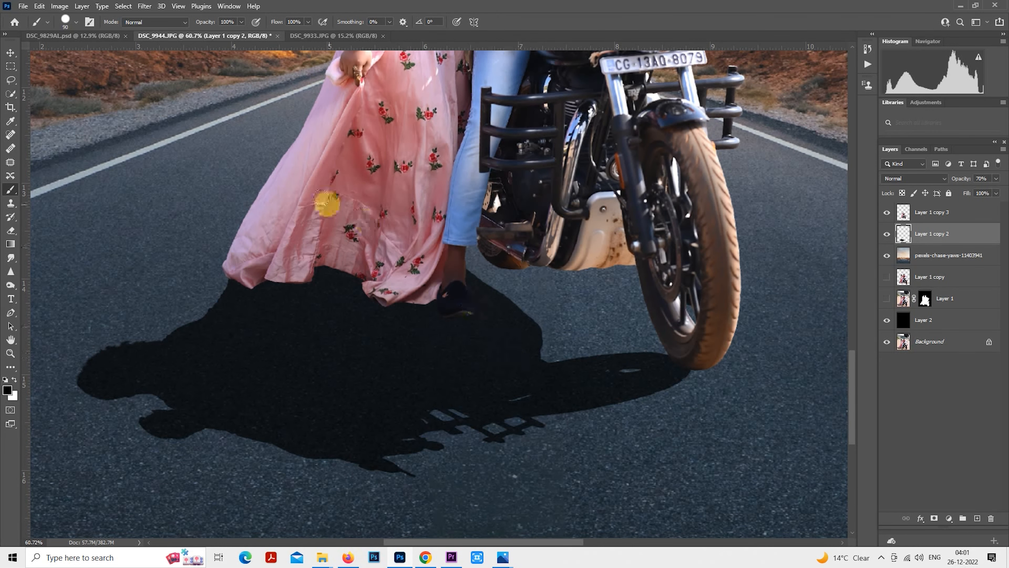
Blur the extended shadow with a Gaussian Blur of 5.8 pixels radius.
left_click(10, 66)
left_click(143, 7)
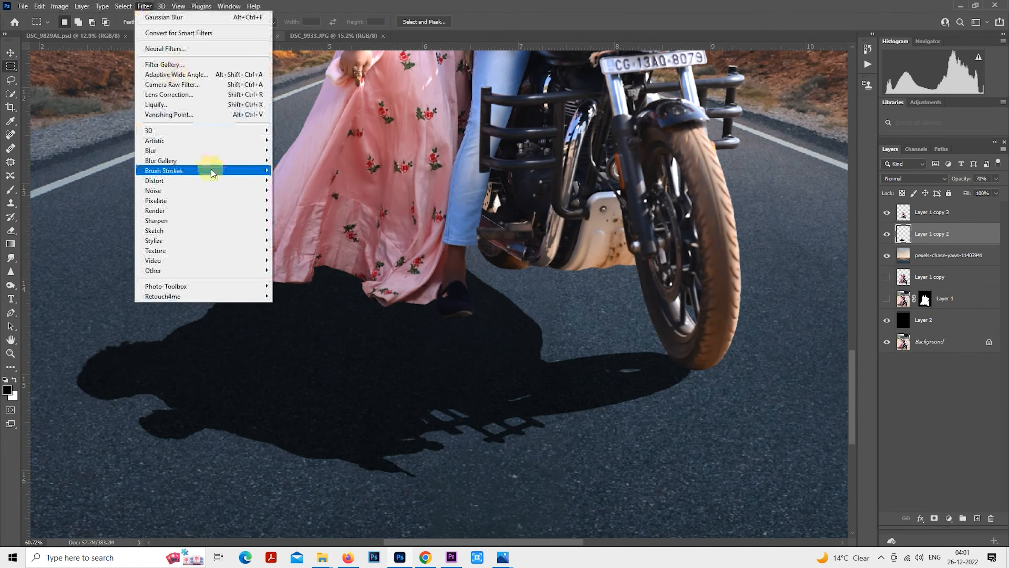
mouse_move(206, 161)
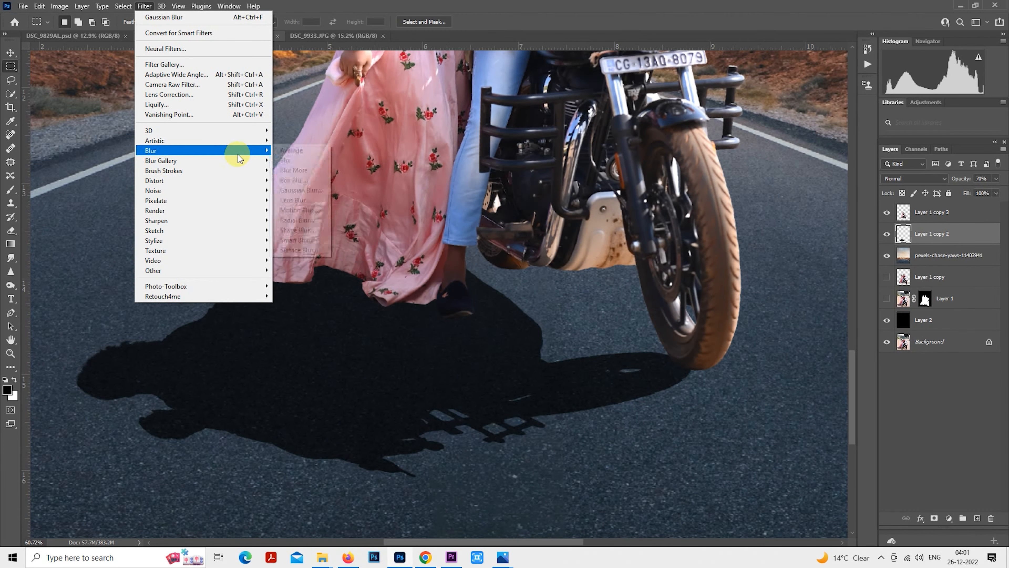
mouse_move(239, 150)
left_click(295, 190)
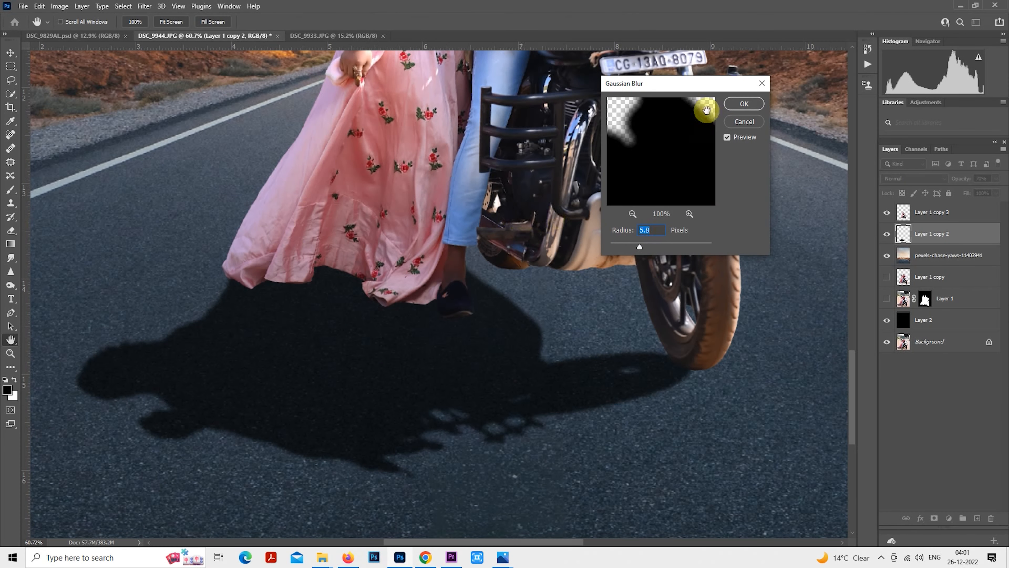
left_click(737, 105)
Lower the shadow layer's opacity to 42% and duplicate the layer, with the copy at 26% opacity.
scroll(431, 315, "down", 5)
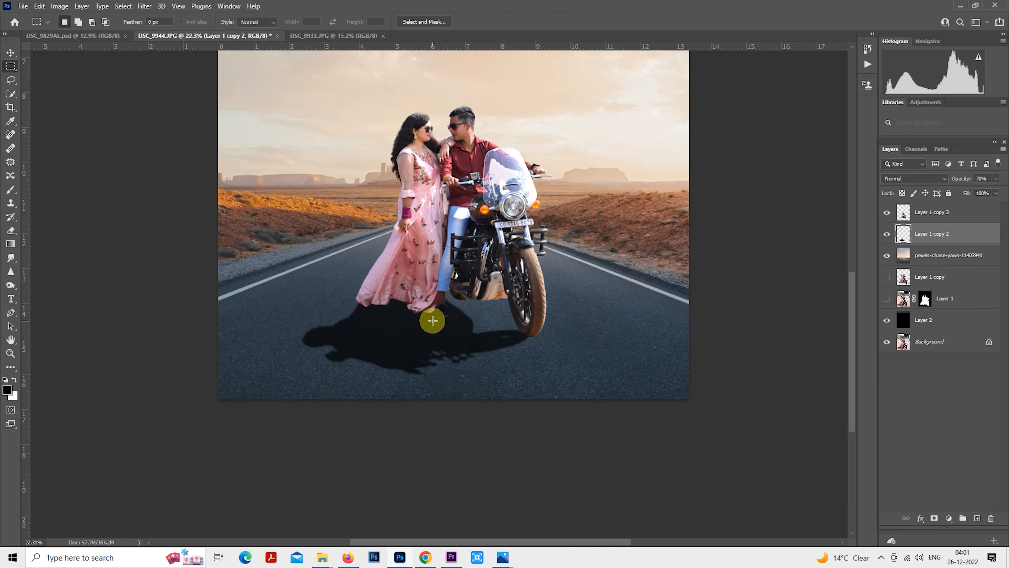
key("m")
left_click_drag(947, 179, 948, 179)
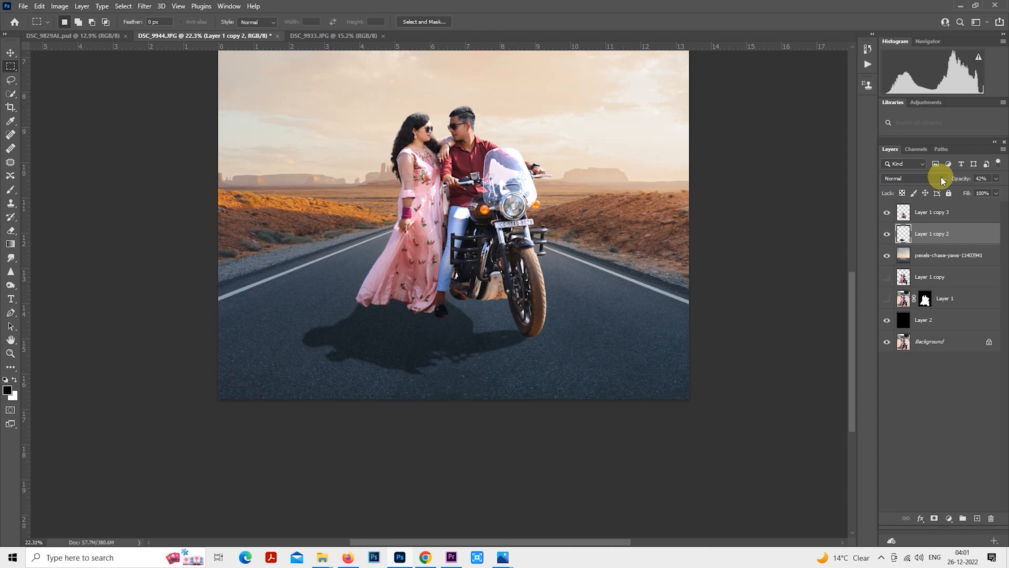
key("ctrl+j")
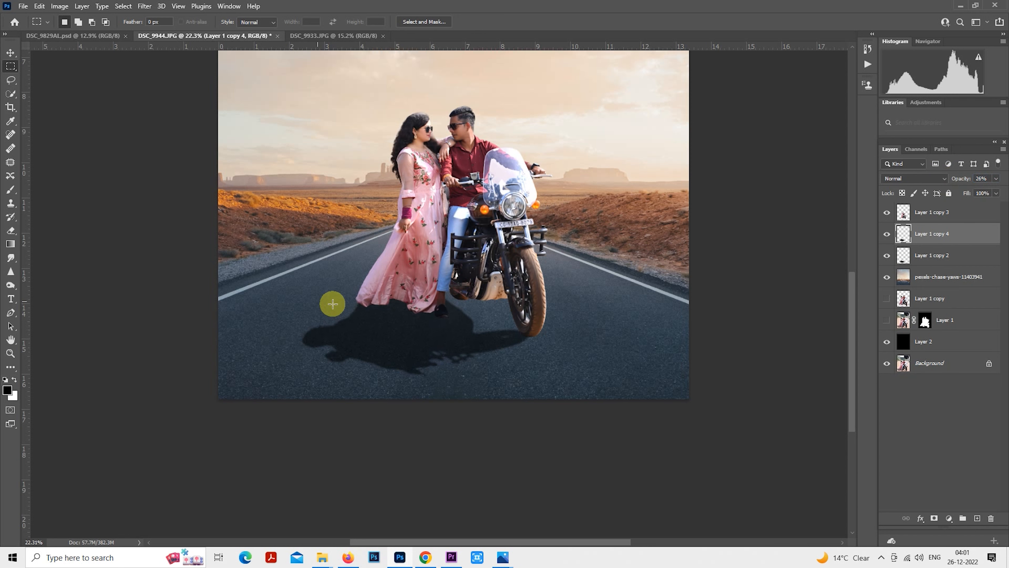
Erase the outer part of the duplicated shadow on Layer 1 copy 4 with the Eraser enlarged to 1300 pixels.
left_click(11, 229)
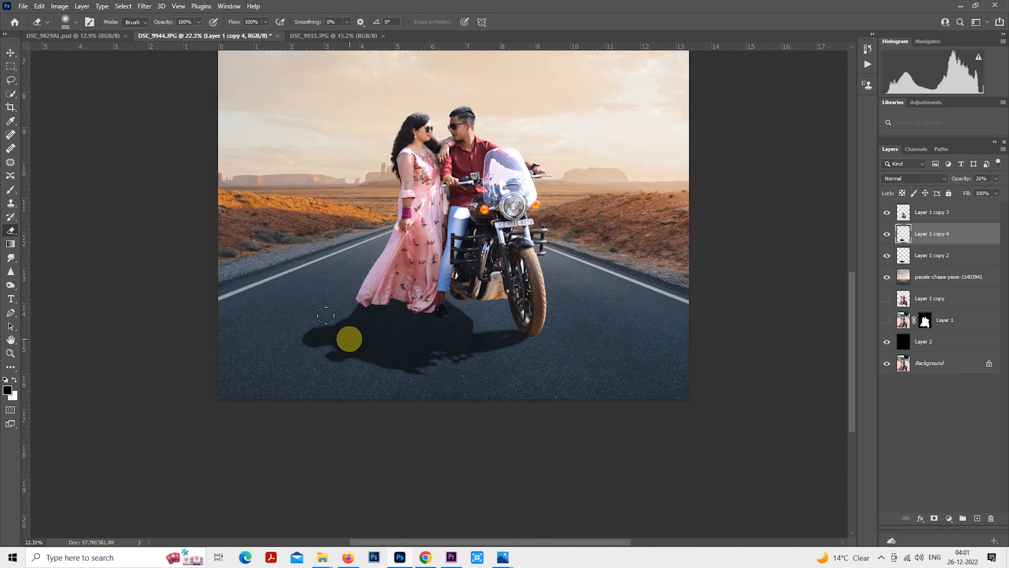
key("bracketright")
key("bracketright")
key("bracketright")
key("bracketright")
key("bracketright")
key("bracketright")
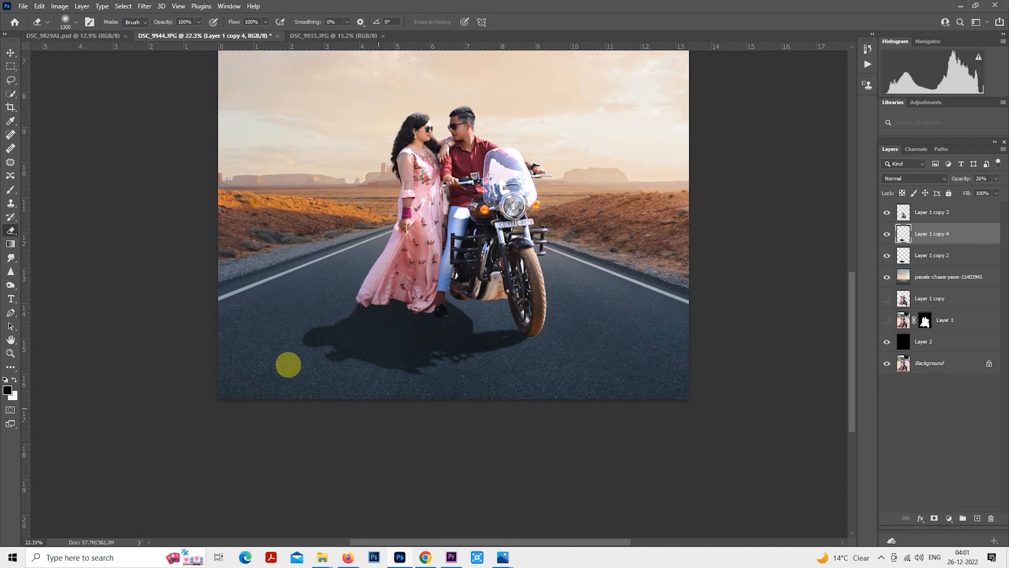
Fade the far end of the shadow on Layer 1 copy 2 with the Eraser at 59% opacity, and reselect Layer 1 copy 4.
left_click(921, 259)
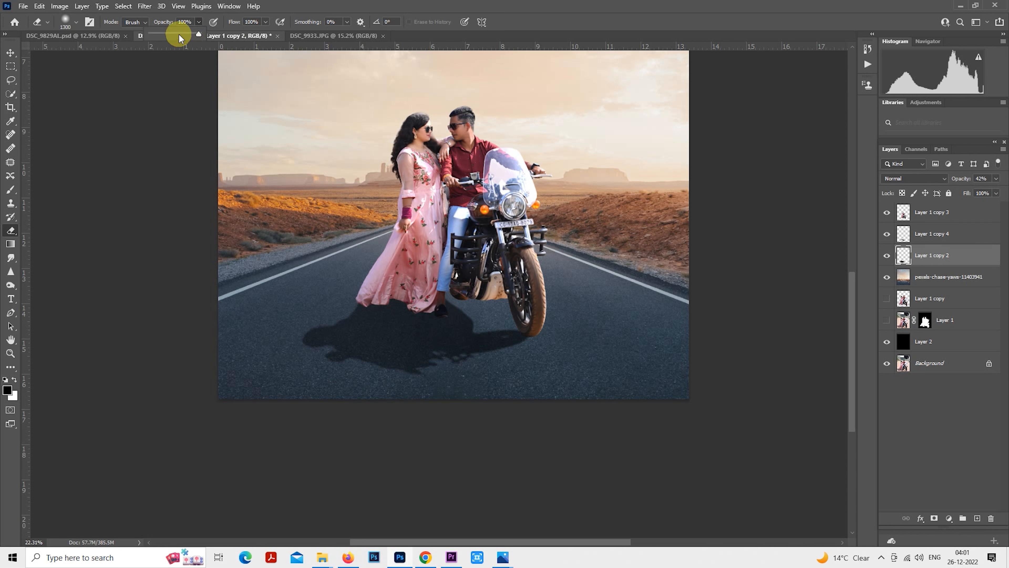
left_click(180, 38)
left_click(350, 344)
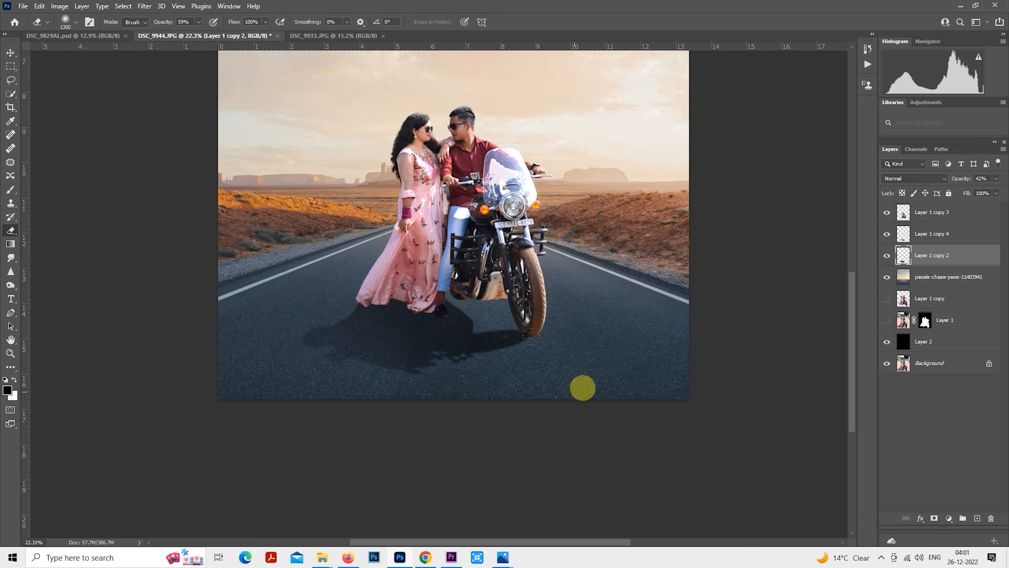
scroll(576, 360, "up", 1)
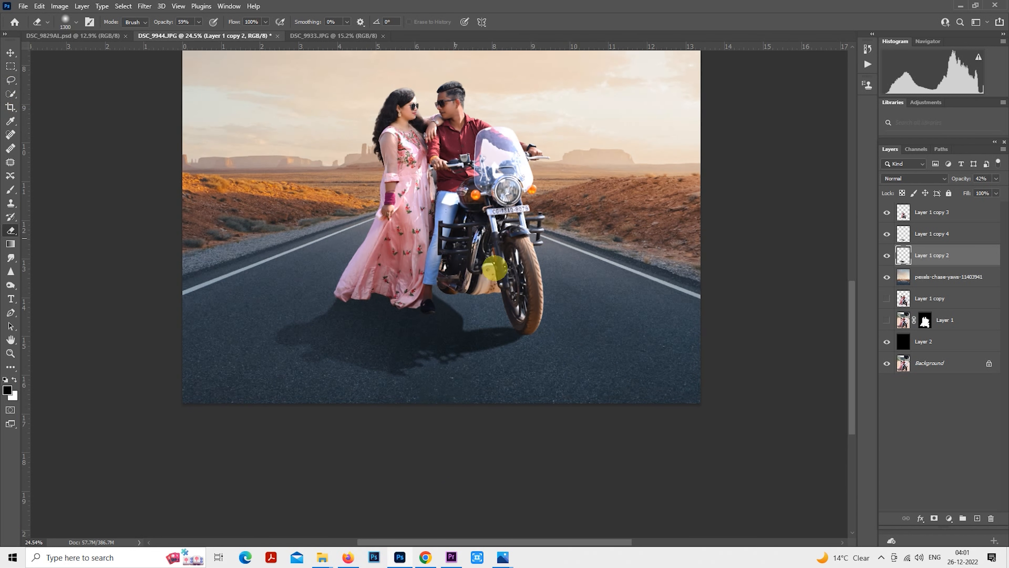
left_click(941, 233)
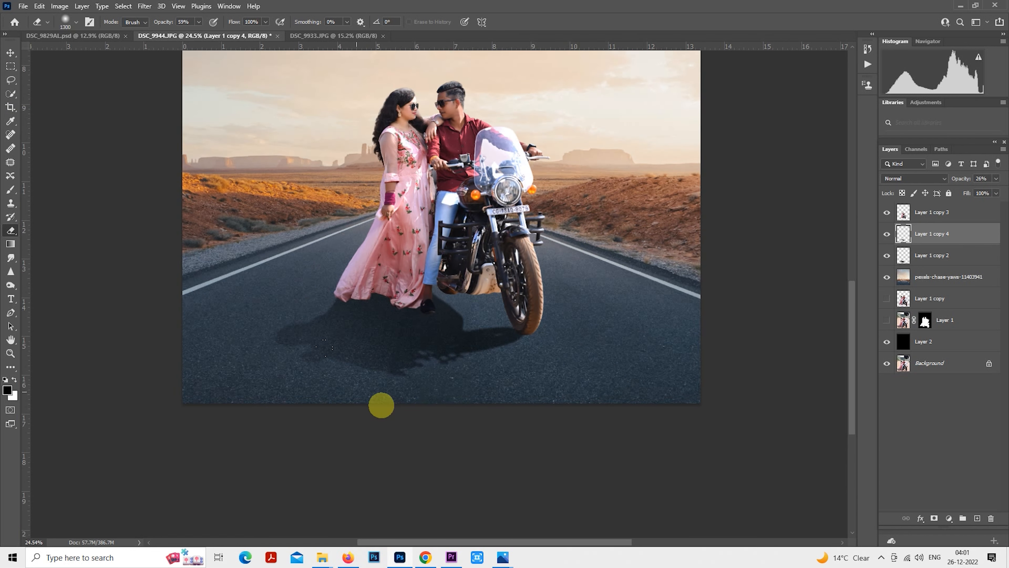
left_click(10, 71)
scroll(531, 328, "down", 1)
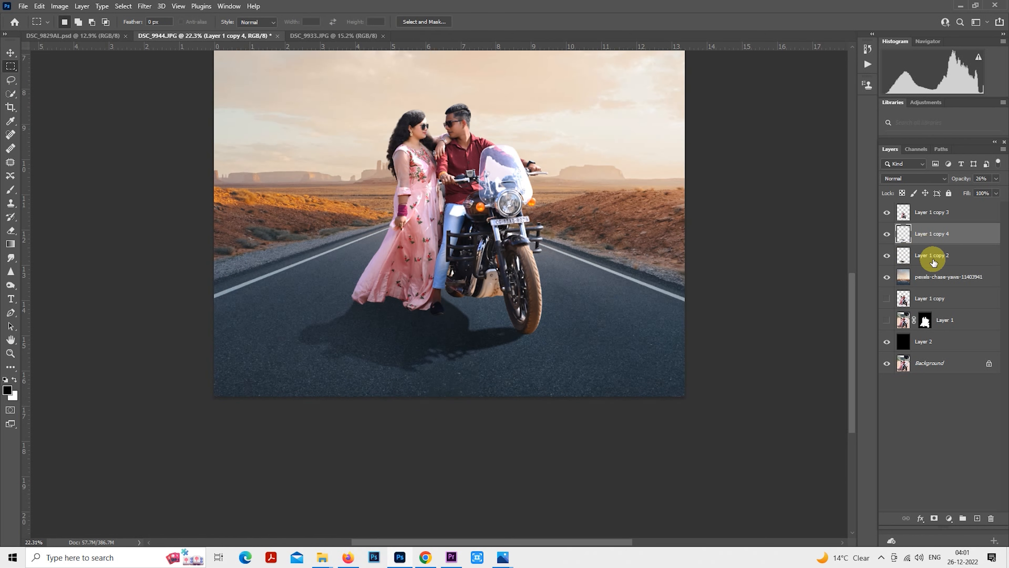
Merge the shadow layers Layer 1 copy 4 and Layer 1 copy 2 into one layer.
left_click(931, 257, "ctrl")
right_click(931, 256)
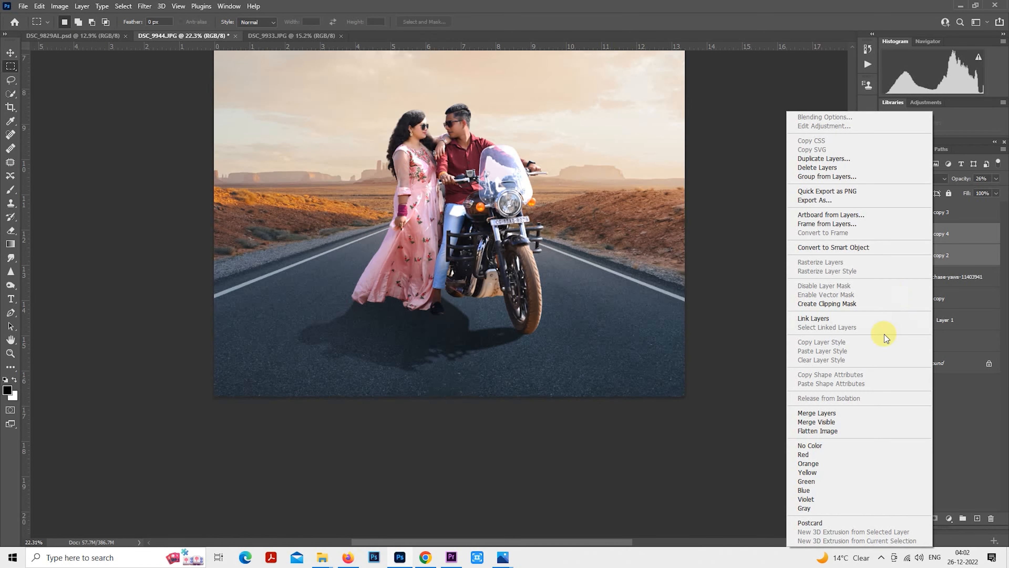
left_click(842, 415)
Add a new layer above the merged shadow and paint one black spot with a 900 px Soft Round brush.
left_click(977, 518)
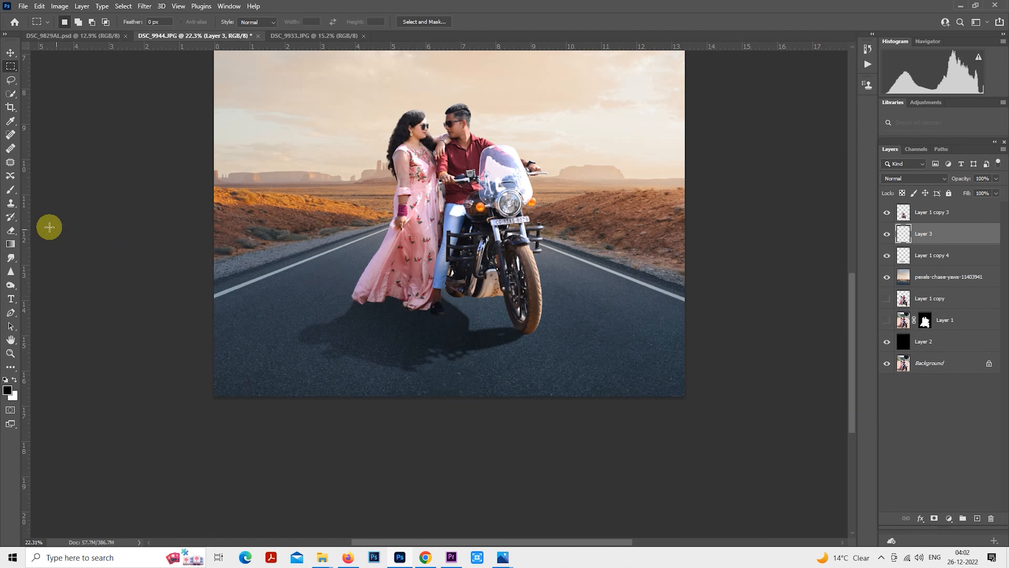
left_click(11, 193)
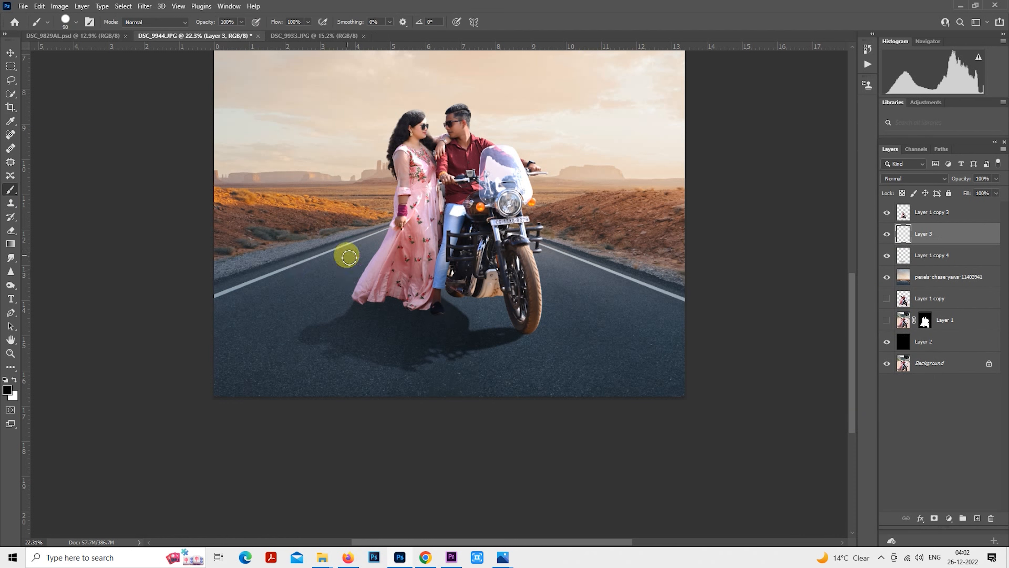
left_click(69, 20)
left_click(144, 148)
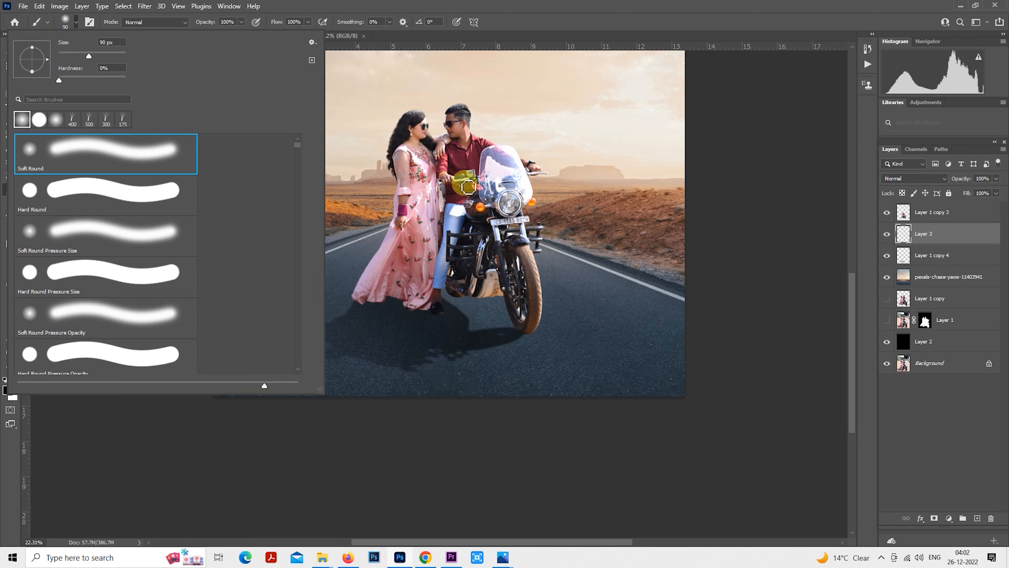
left_click(380, 165)
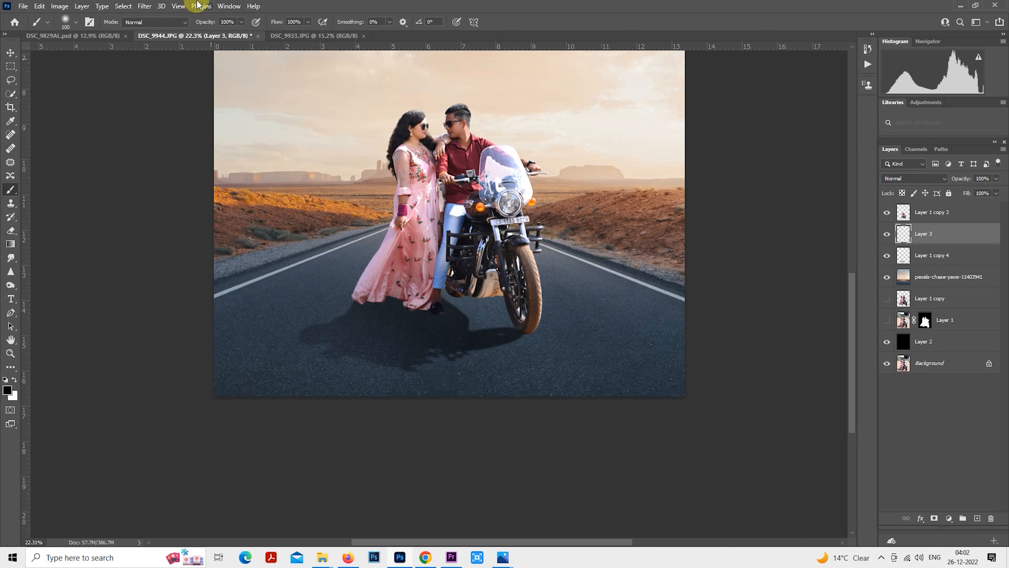
key("bracketright")
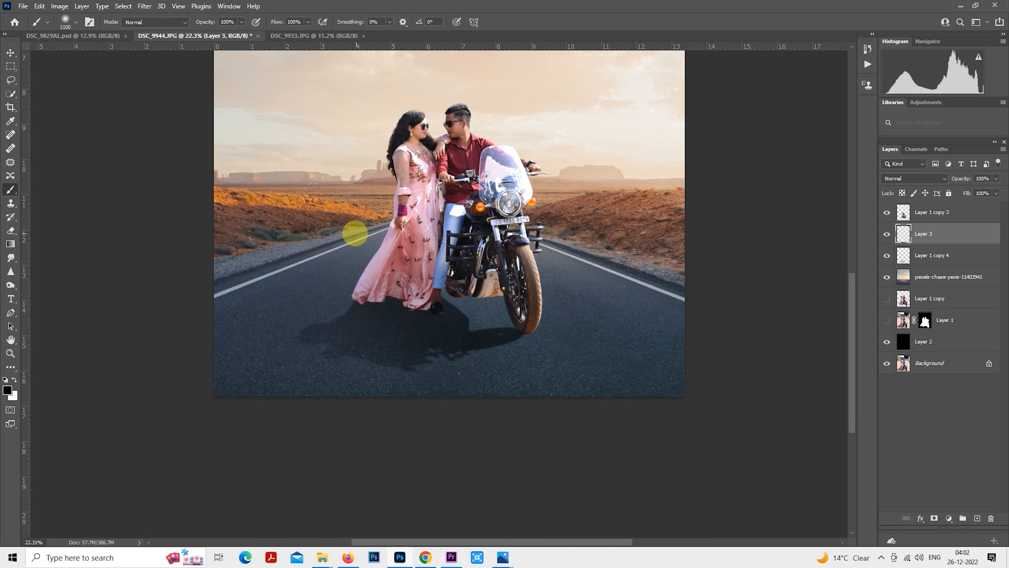
key("bracketleft")
key("bracketleft")
left_click(340, 227)
Transform the black spot to 29.5% height and move it onto the road below the motorcycle.
left_click(10, 67)
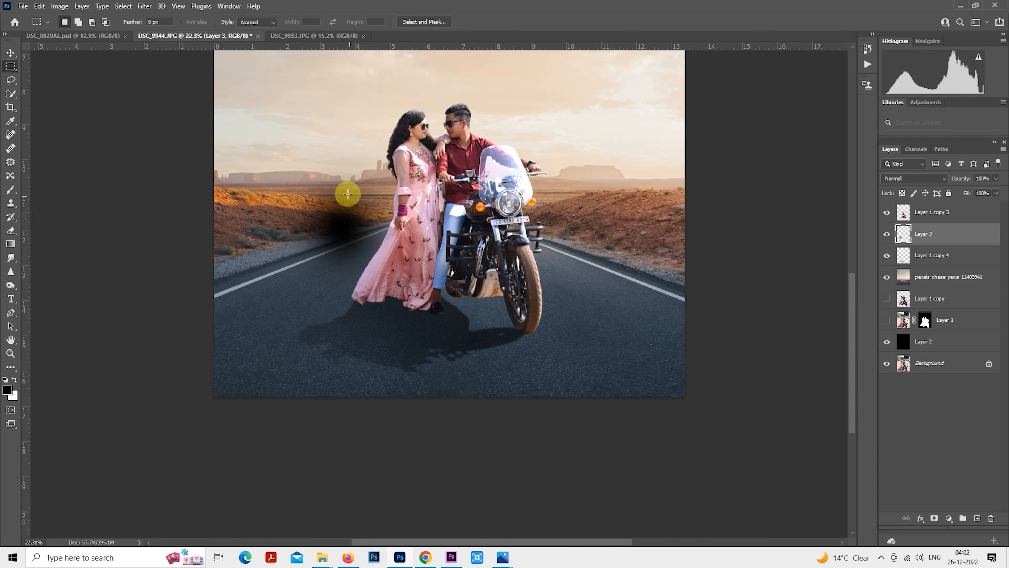
right_click(335, 182)
left_click(420, 288)
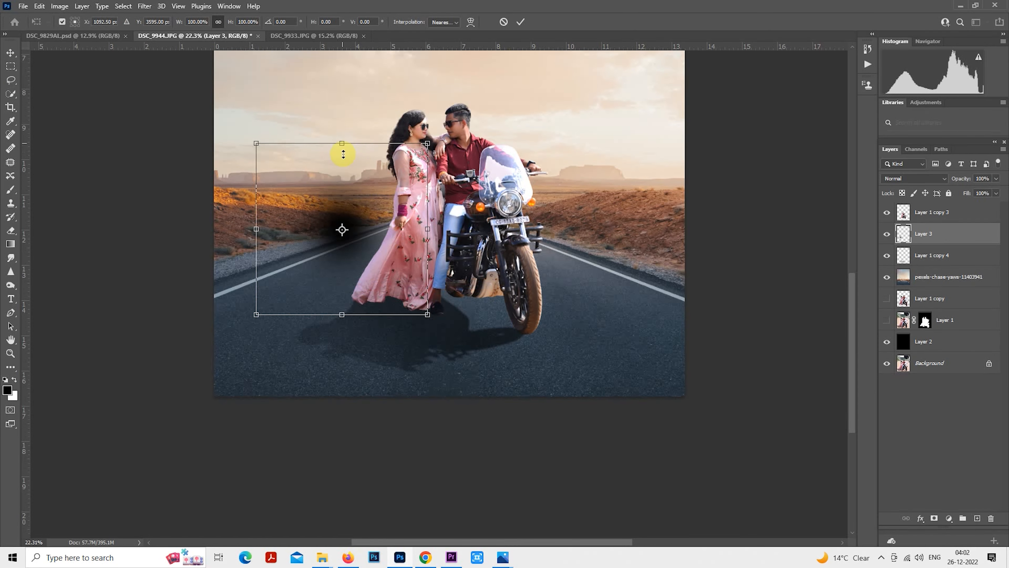
left_click_drag(342, 154, 342, 263)
left_click_drag(399, 293, 535, 335)
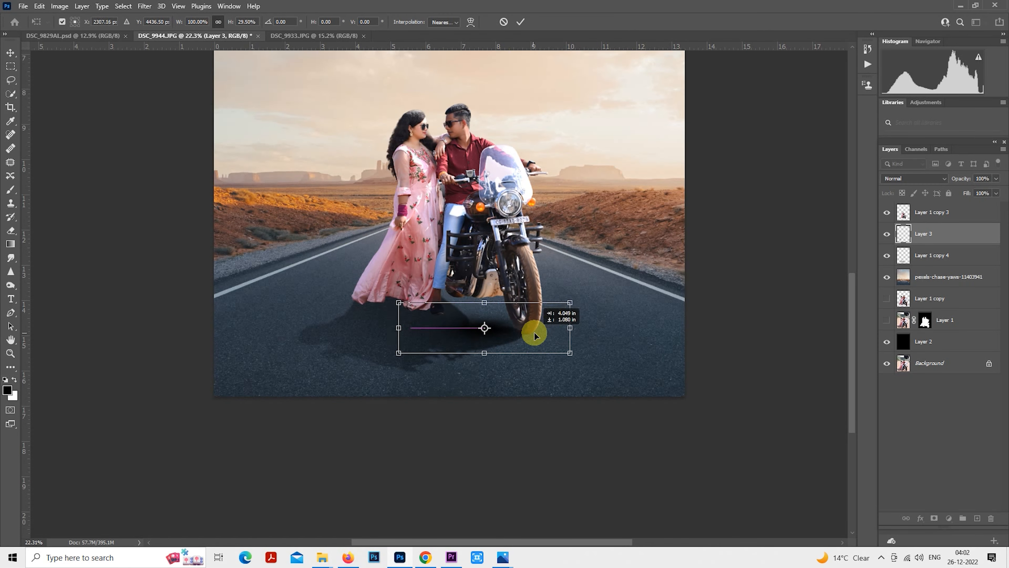
Shrink the flattened black spot to a small contact shadow, place it under the front tyre and apply the transform.
scroll(515, 300, "up", 6)
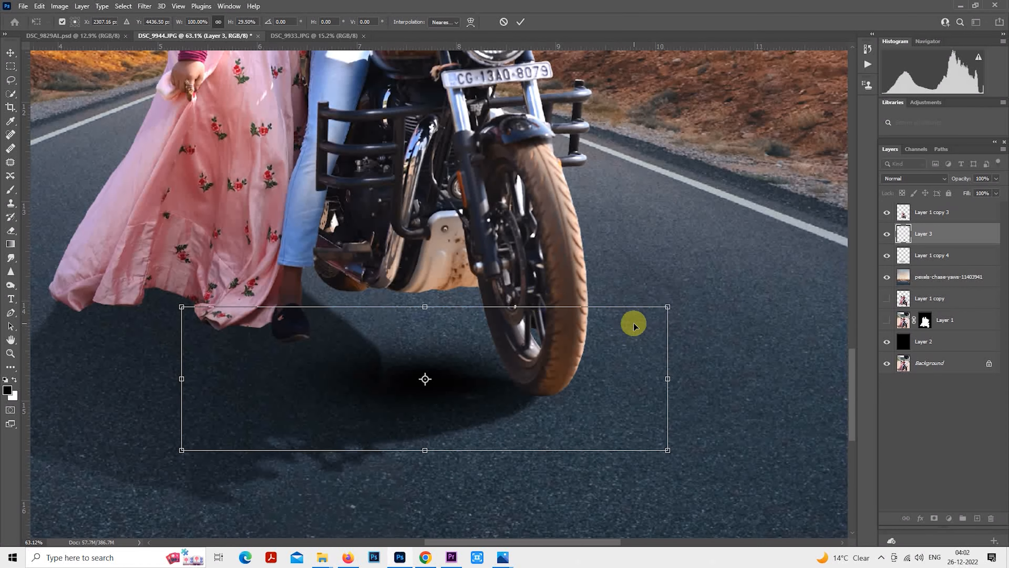
left_click_drag(668, 307, 406, 394)
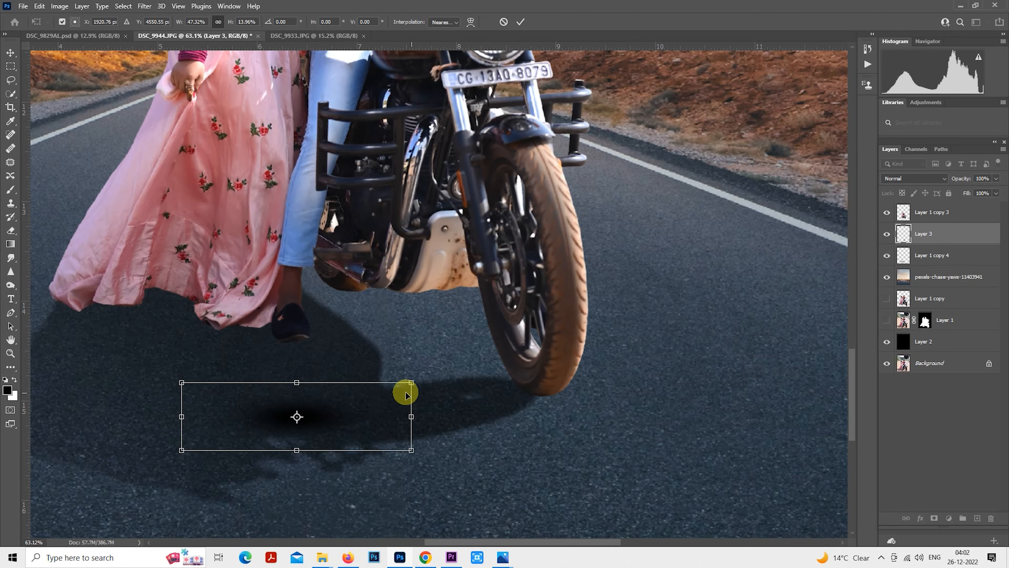
left_click_drag(352, 413, 590, 387)
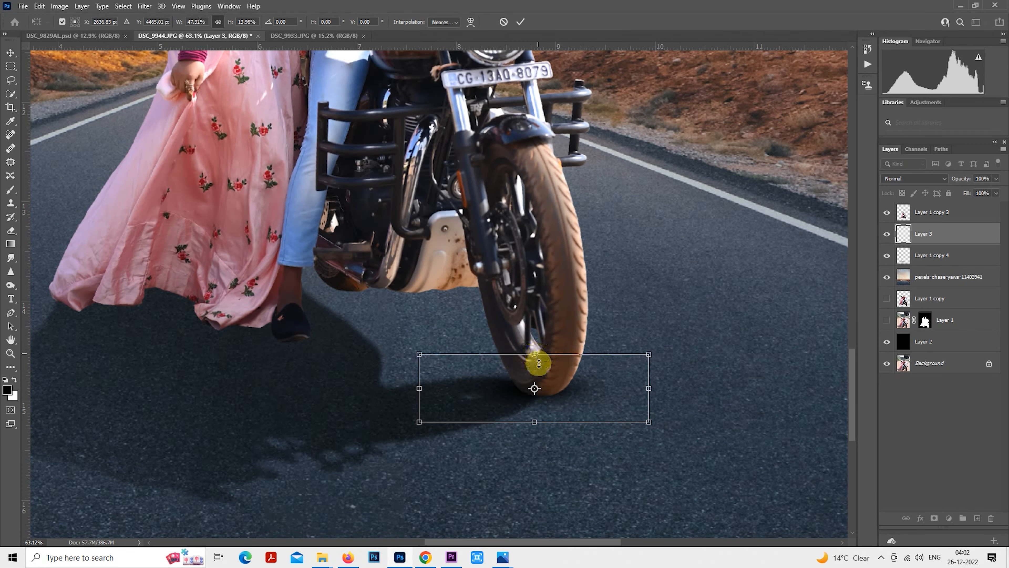
left_click_drag(538, 364, 548, 375)
scroll(572, 417, "up", 4)
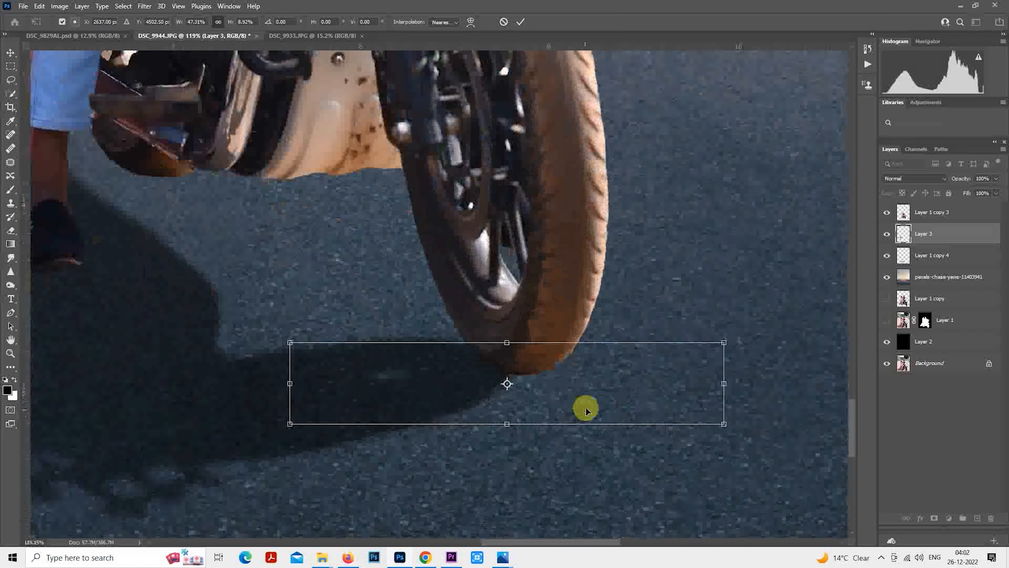
scroll(586, 409, "up", 2)
left_click_drag(768, 323, 613, 357)
key("Return")
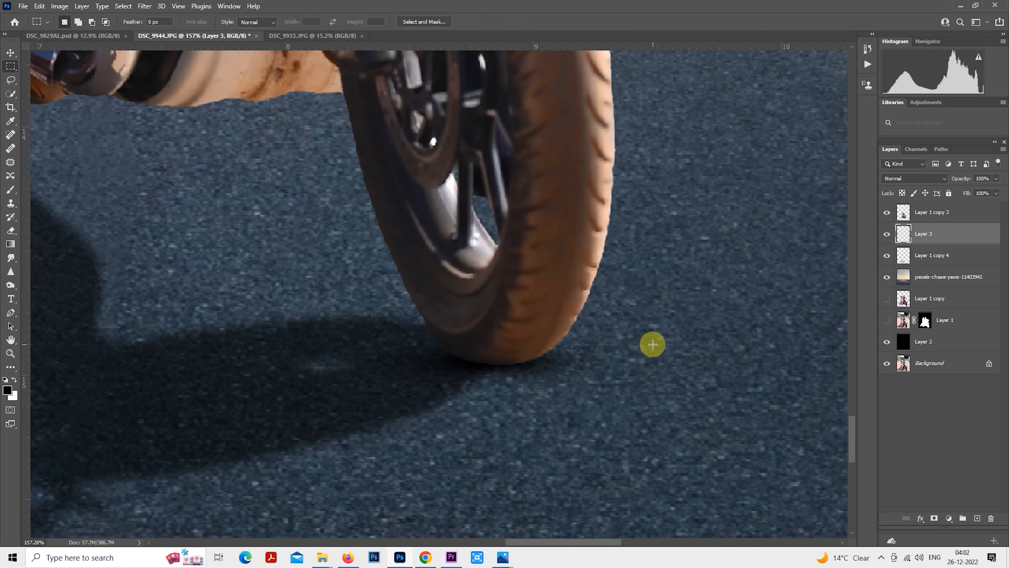
Fine-tune the position of the contact shadow where the front tyre meets the road.
scroll(652, 345, "down", 3)
scroll(609, 360, "up", 4)
left_click_drag(593, 353, 558, 356)
scroll(601, 352, "down", 2)
scroll(556, 381, "up", 3)
scroll(559, 355, "down", 3)
scroll(560, 354, "up", 1)
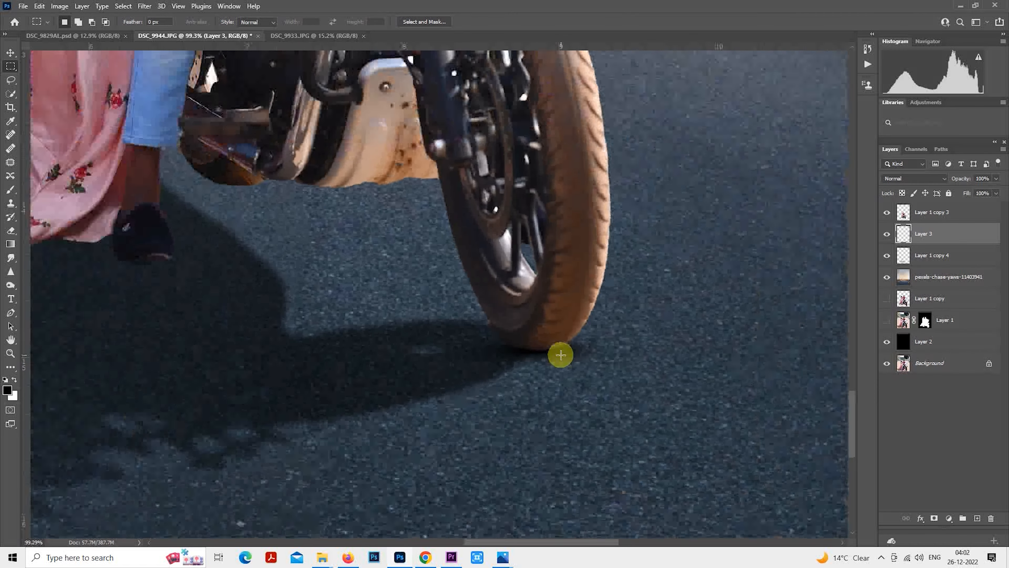
scroll(514, 331, "down", 2)
scroll(581, 356, "up", 1)
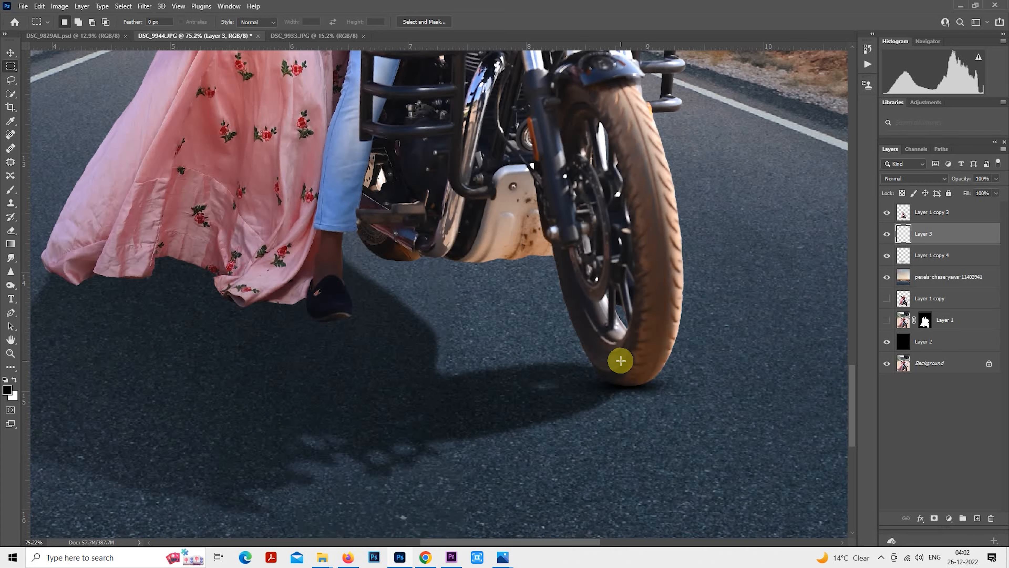
Duplicate the tyre's contact shadow layer and place the copy beneath the man's shoe.
key("ctrl+j")
scroll(630, 367, "up", 1)
left_click_drag(651, 385, 448, 345)
scroll(293, 310, "up", 3)
scroll(463, 343, "up", 1)
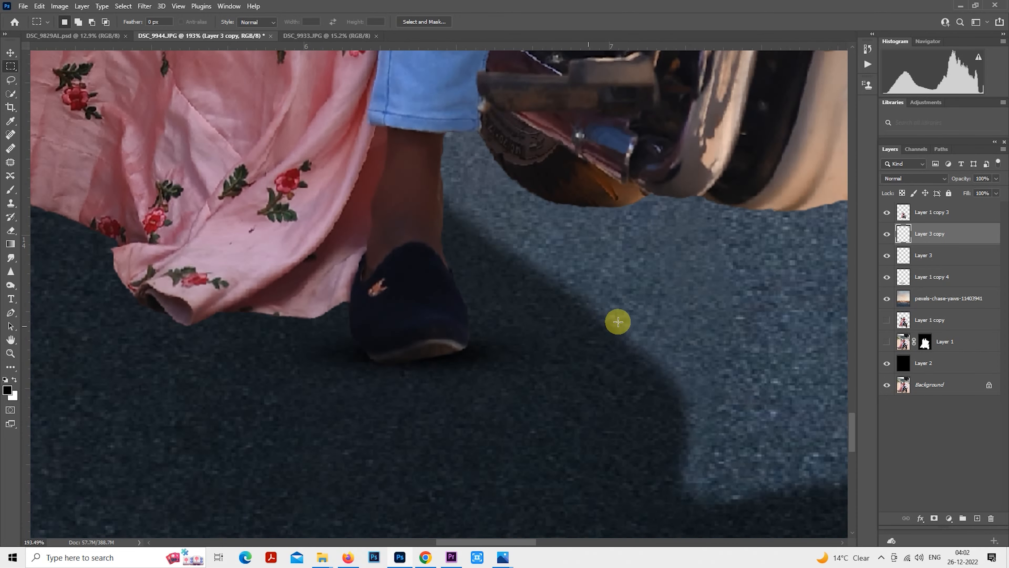
Lower the opacity of Layer 3 and Layer 3 copy to 80% and merge the two layers.
scroll(586, 375, "down", 2)
left_click_drag(530, 324, 236, 252)
scroll(637, 323, "down", 1)
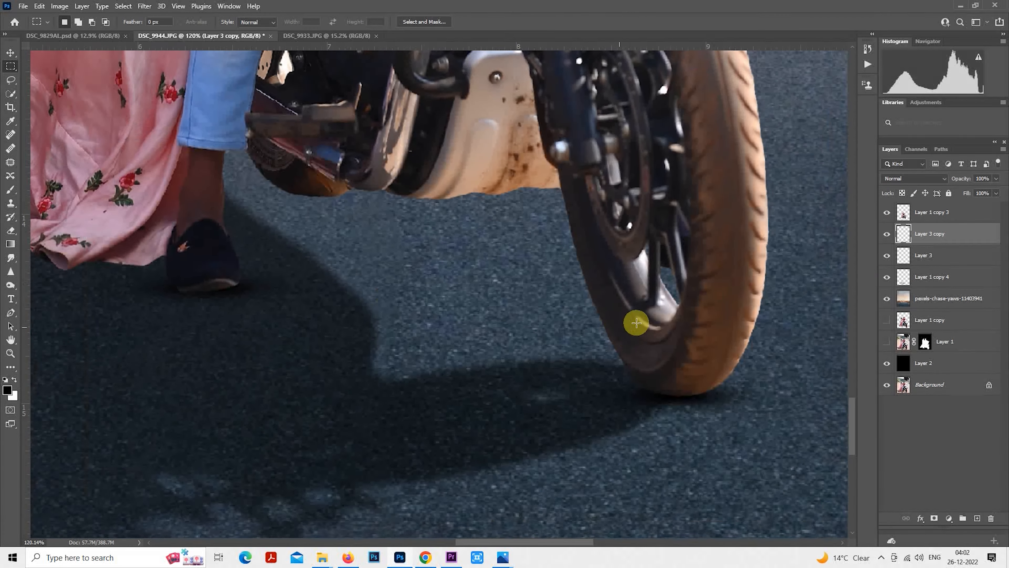
left_click(919, 256, "ctrl")
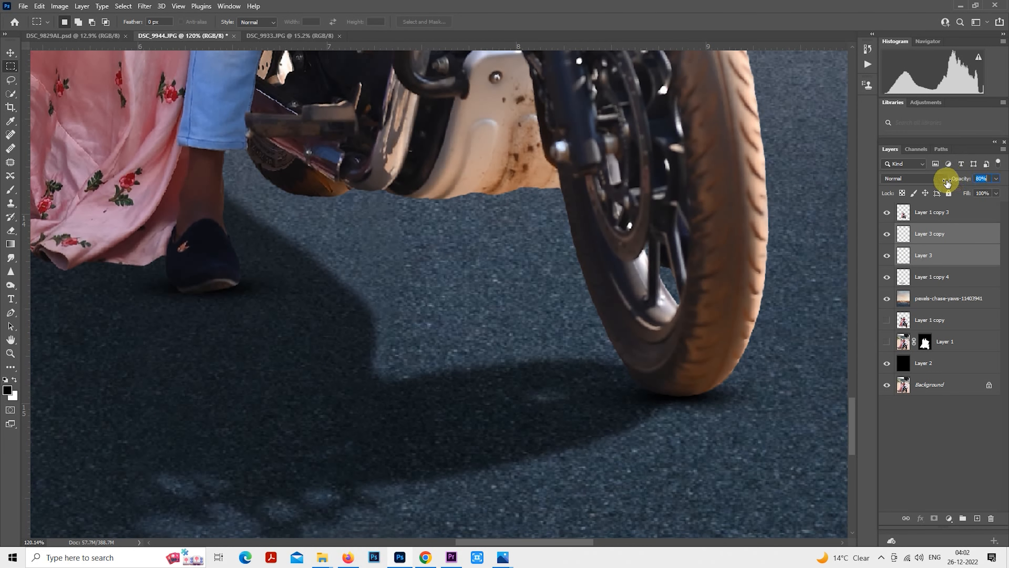
right_click(929, 234)
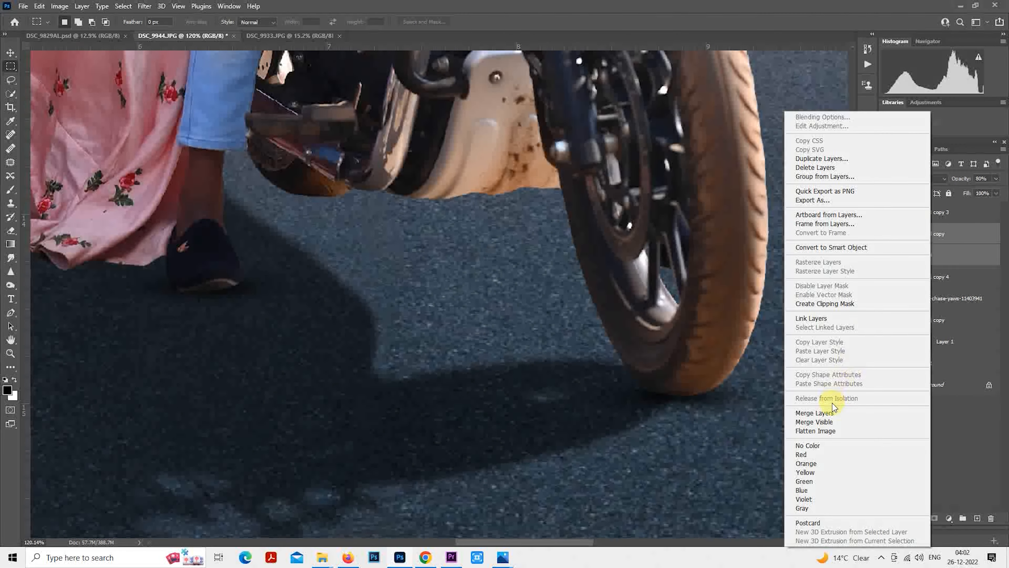
left_click(832, 413)
Add a new layer above the merged contact shadows and reduce the soft black Brush to 30 px.
left_click(977, 517)
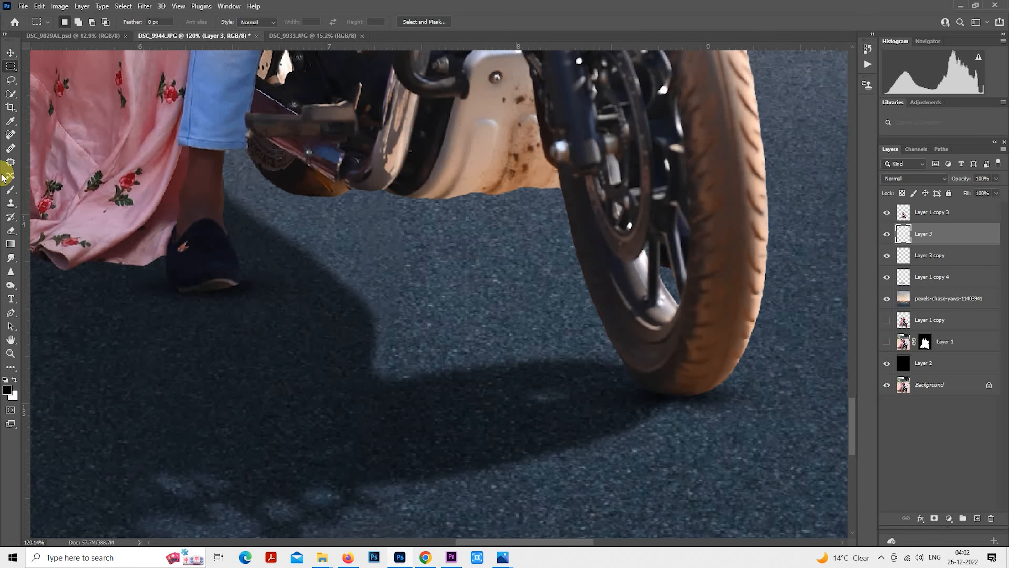
left_click(10, 191)
scroll(664, 297, "up", 5)
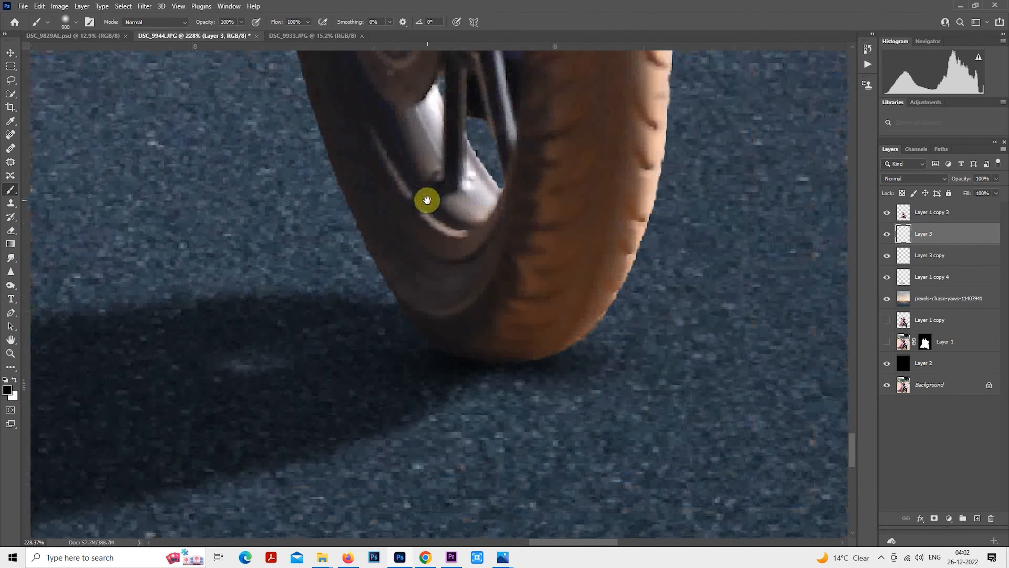
key("bracketleft")
key("bracketleft")
key("bracketleft")
key("bracketleft")
key("bracketleft")
key("bracketleft")
key("bracketleft")
key("bracketleft")
key("bracketleft")
key("bracketleft")
key("bracketleft")
key("bracketleft")
key("bracketleft")
key("bracketleft")
key("bracketleft")
key("bracketleft")
key("bracketleft")
key("bracketleft")
key("bracketleft")
key("bracketleft")
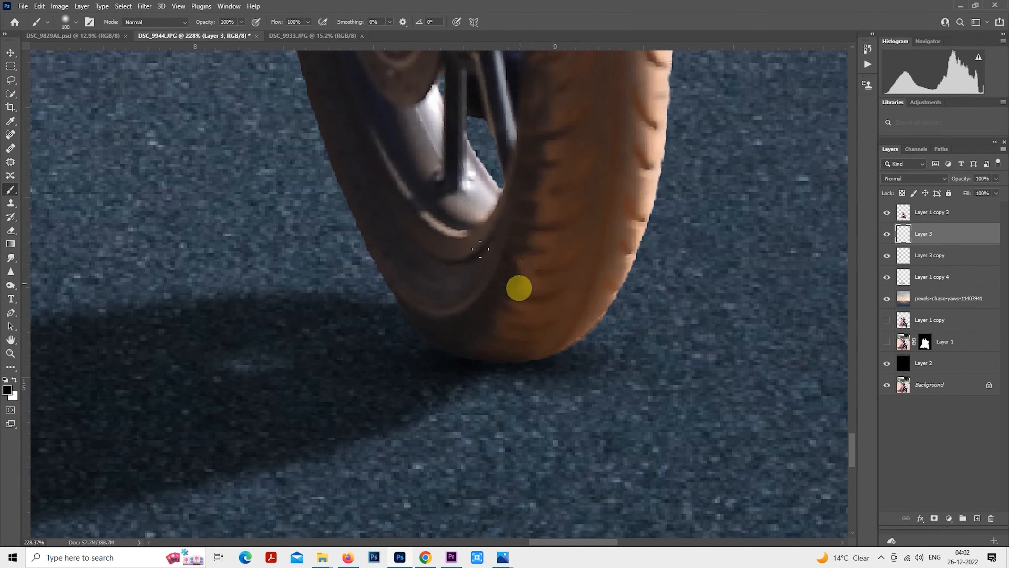
key("bracketleft")
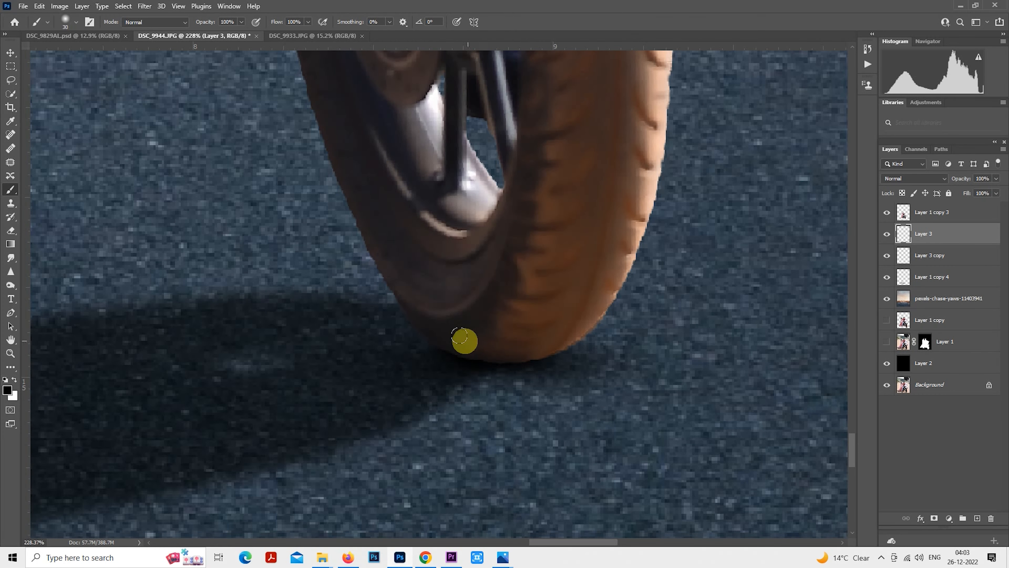
Paint a thin dark contact shadow with the 30 px brush along the sole of the man's shoe.
scroll(546, 333, "down", 2)
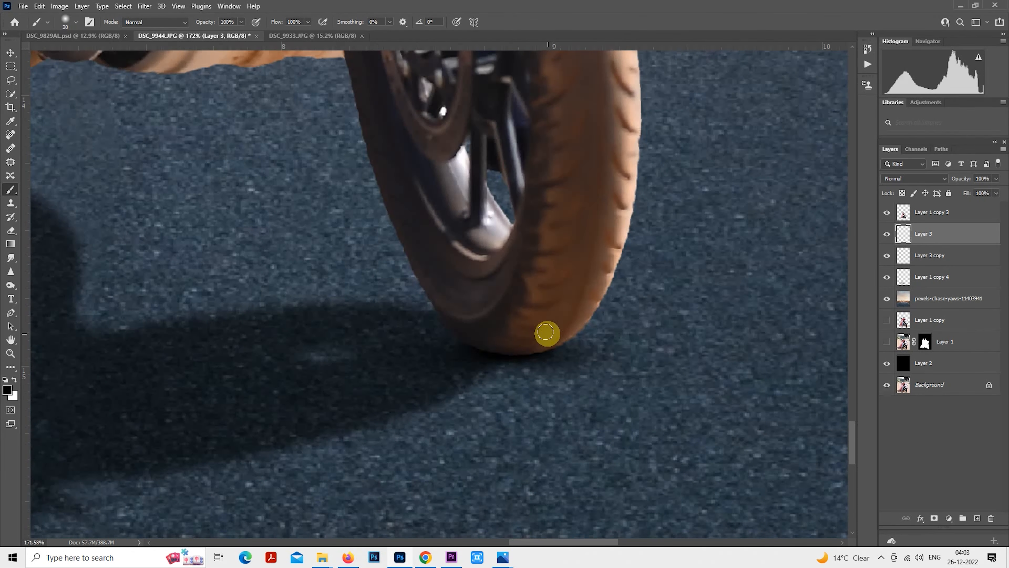
scroll(546, 332, "left", 5)
scroll(613, 388, "up", 3)
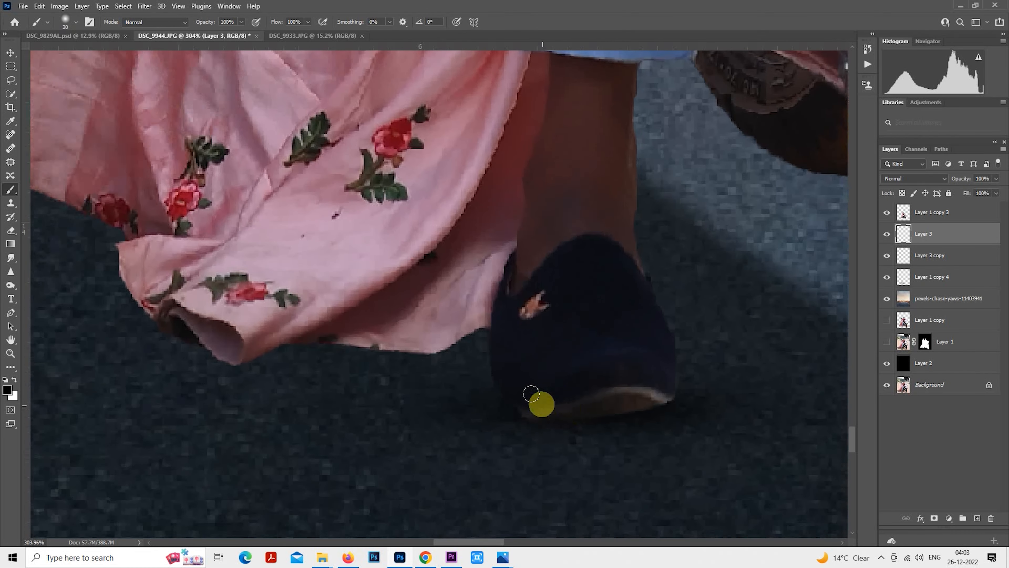
left_click_drag(532, 394, 628, 383)
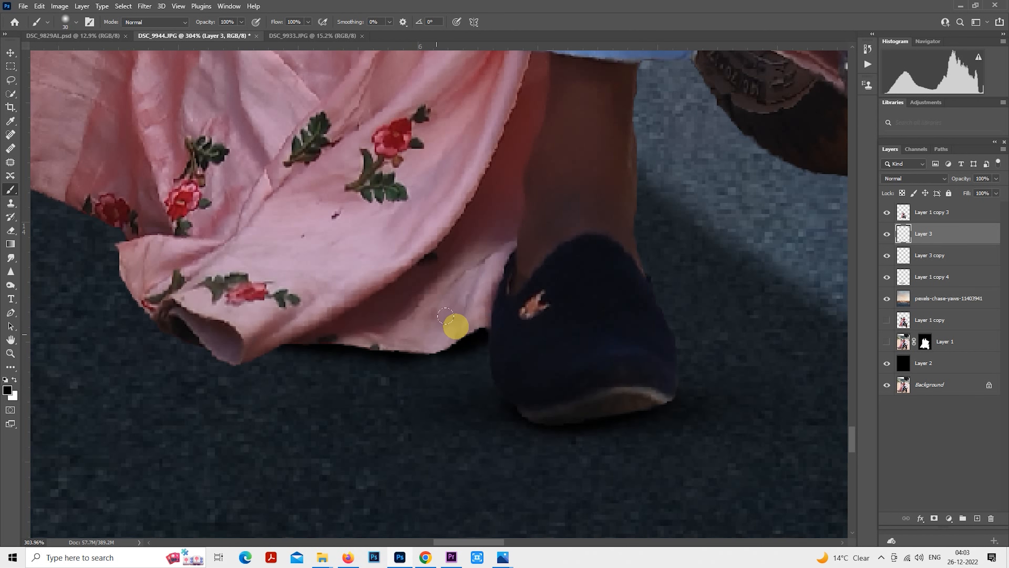
Paint a dark shadow beneath the dress hem and into the gap under its raised part.
scroll(529, 300, "left", 6)
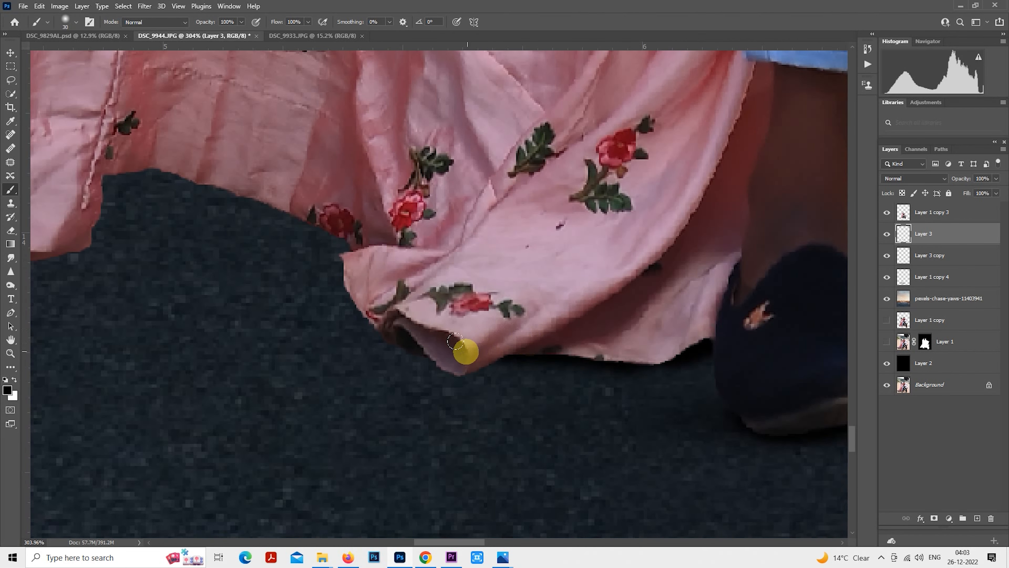
left_click_drag(437, 265, 601, 307)
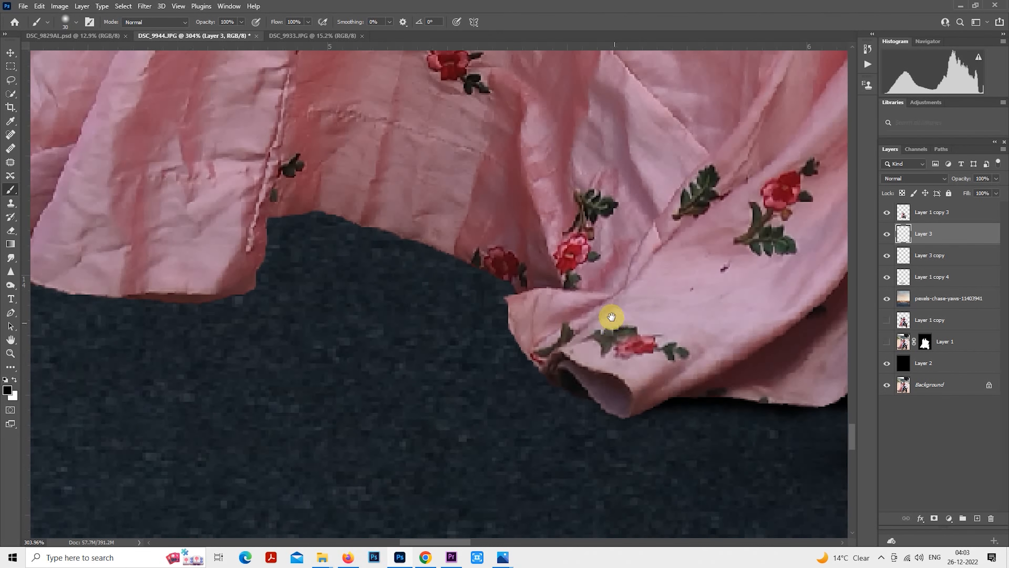
mouse_move(208, 266)
left_mouse_down()
mouse_move(325, 217)
mouse_move(240, 232)
mouse_move(304, 207)
left_mouse_up()
scroll(353, 237, "down", 1)
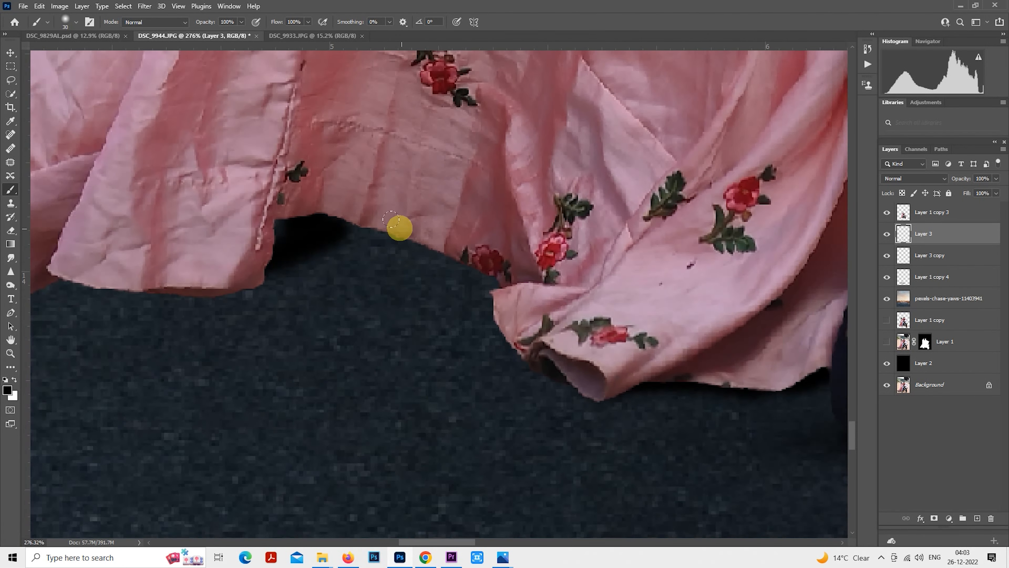
Adjust the brush size and continue the soft black shadow along the rest of the dress hem.
key("bracketright")
key("bracketright")
key("bracketright")
left_click_drag(243, 259, 375, 228)
mouse_move(296, 209)
left_mouse_down()
mouse_move(293, 218)
mouse_move(502, 252)
mouse_move(547, 275)
left_mouse_up()
scroll(499, 246, "down", 1)
mouse_move(380, 218)
left_mouse_down()
mouse_move(607, 259)
mouse_move(598, 255)
left_mouse_up()
scroll(354, 292, "up", 1)
key("bracketleft")
key("bracketleft")
mouse_move(256, 296)
left_mouse_down()
mouse_move(340, 327)
mouse_move(558, 302)
mouse_move(327, 331)
mouse_move(554, 310)
mouse_move(248, 260)
left_mouse_up()
scroll(502, 301, "down", 2)
mouse_move(460, 328)
left_mouse_down()
mouse_move(507, 329)
mouse_move(502, 315)
mouse_move(502, 354)
mouse_move(536, 359)
mouse_move(519, 360)
mouse_move(594, 352)
mouse_move(547, 356)
left_mouse_up()
Lower the opacity of the painted contact shadow on Layer 3 to 53%.
scroll(526, 365, "down", 2)
scroll(525, 365, "down", 2)
scroll(660, 311, "right", 5)
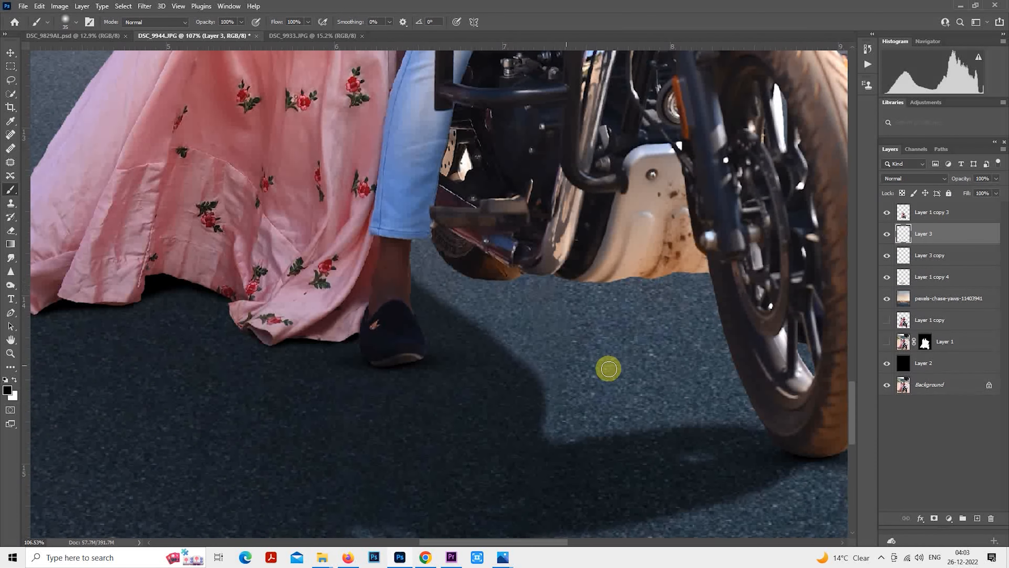
left_click_drag(961, 179, 939, 182)
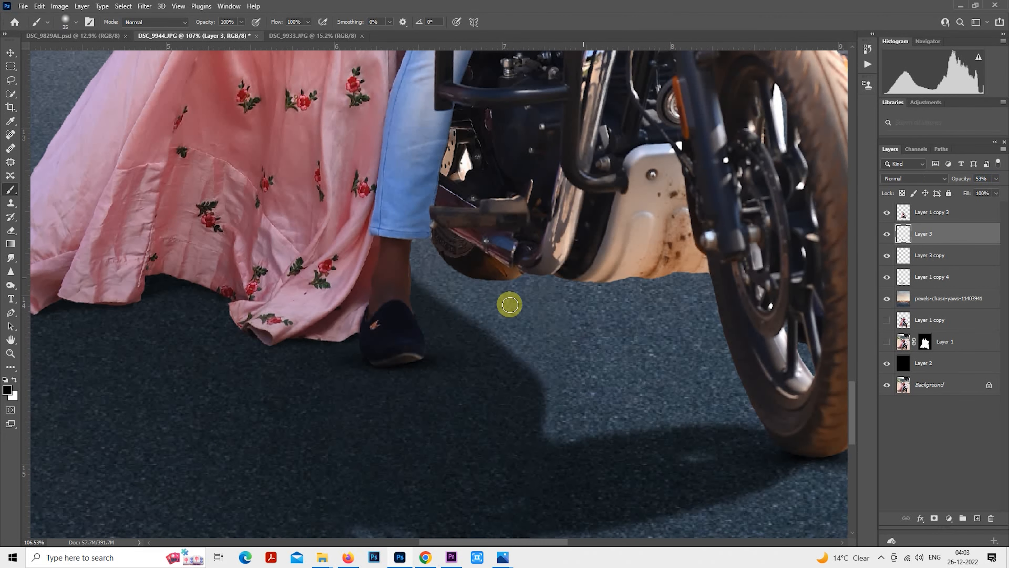
scroll(509, 302, "down", 8)
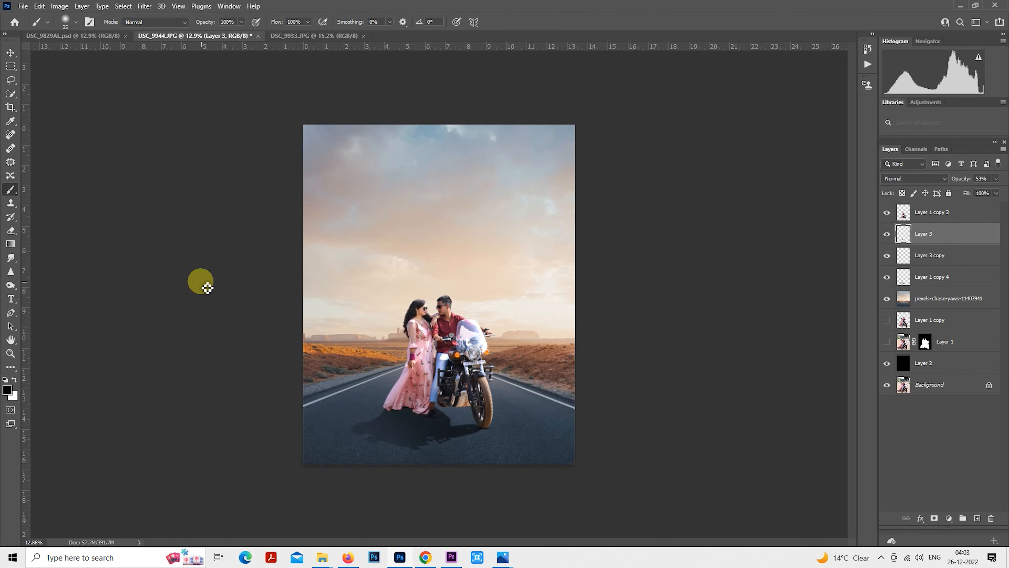
Marquee-select the whole canvas on the desert road background layer and copy it to a new layer.
left_click(11, 66)
scroll(695, 306, "up", 1)
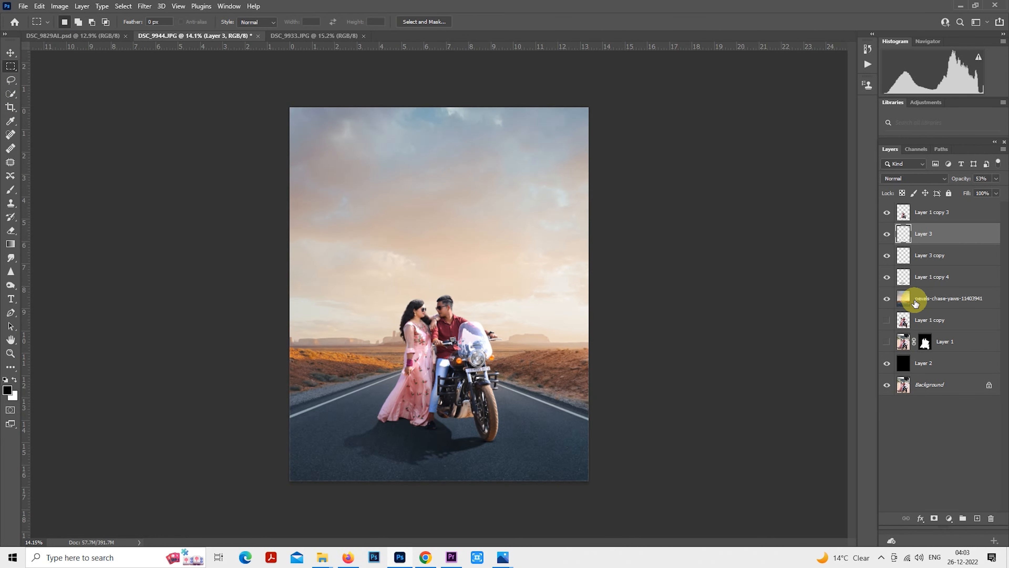
left_click(915, 297)
left_click_drag(280, 95, 635, 557)
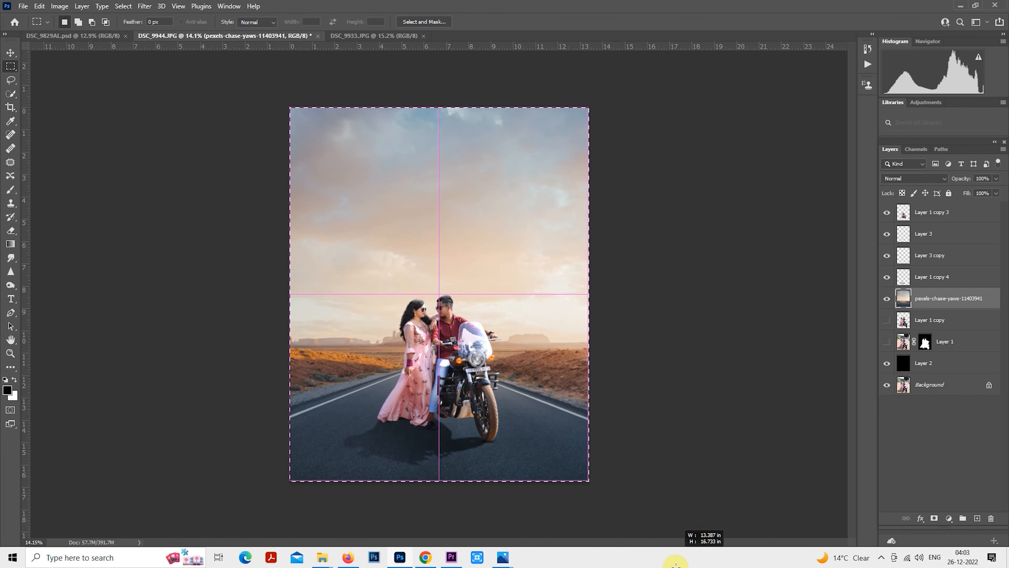
key("ctrl+j")
scroll(440, 263, "down", 1)
Apply a 60 px Tilt-Shift blur to the background copy, placing the sharp band on the road around the motorcycle's wheels.
left_click(145, 6)
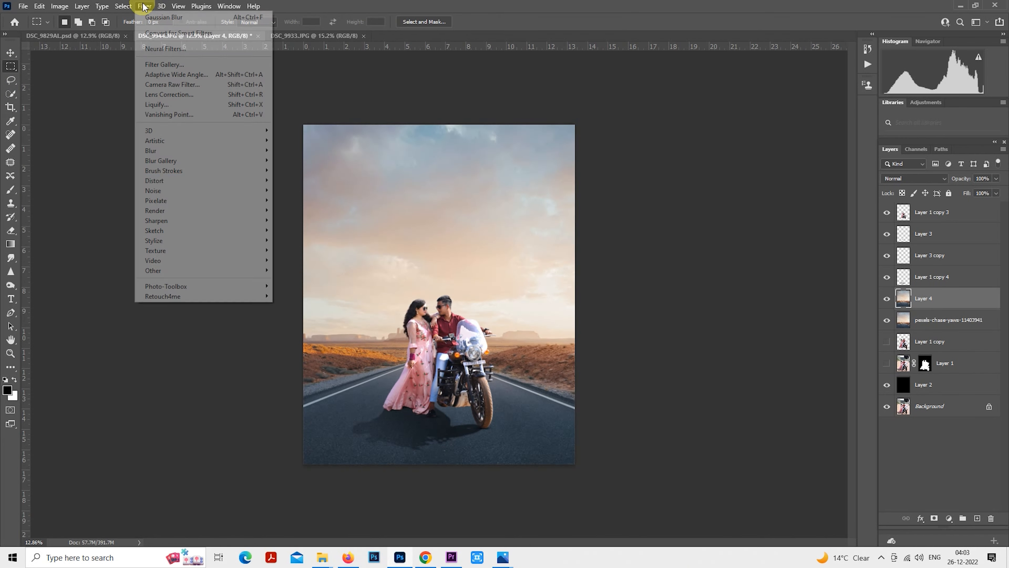
mouse_move(217, 163)
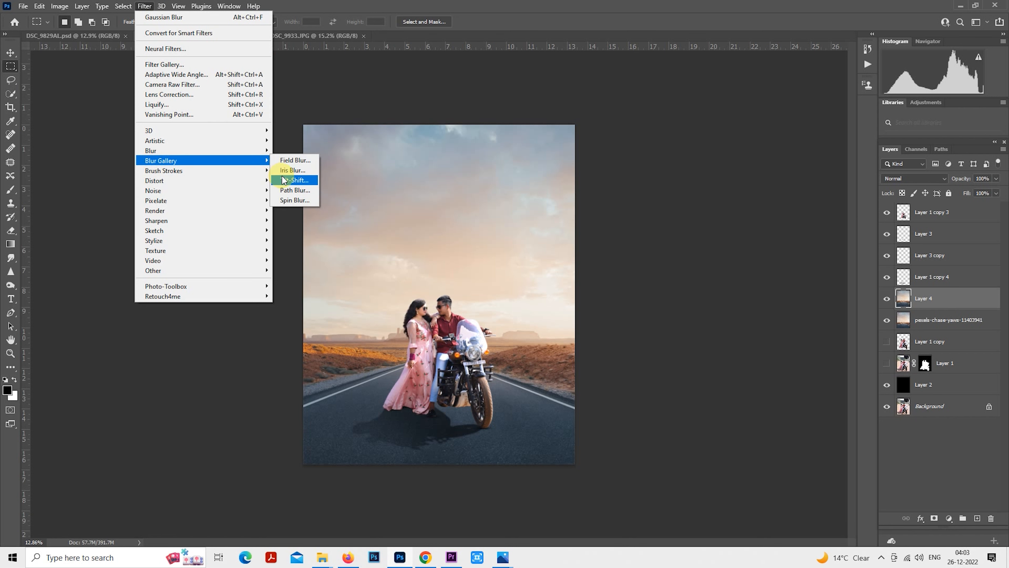
left_click(294, 180)
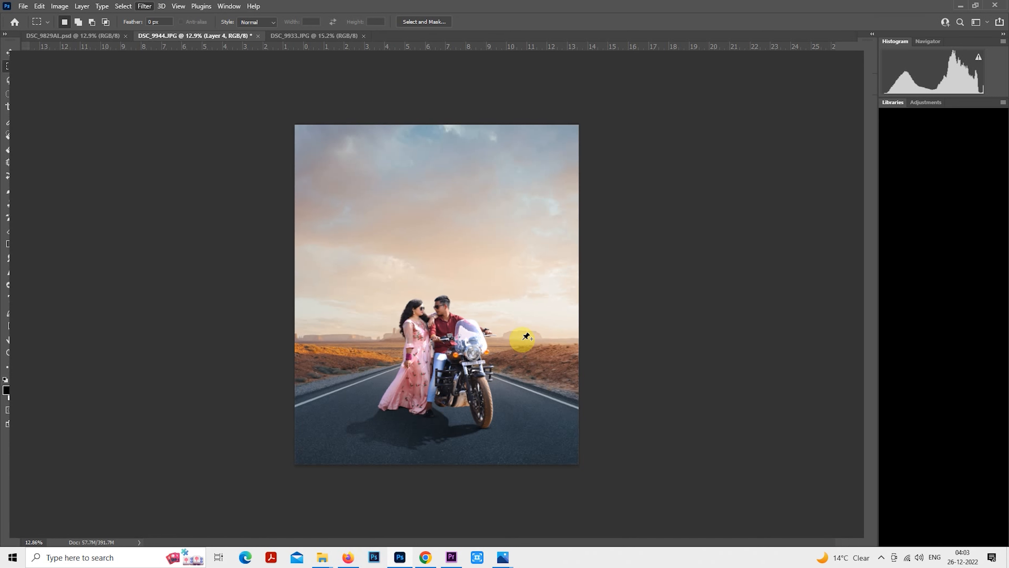
left_click_drag(478, 326, 480, 484)
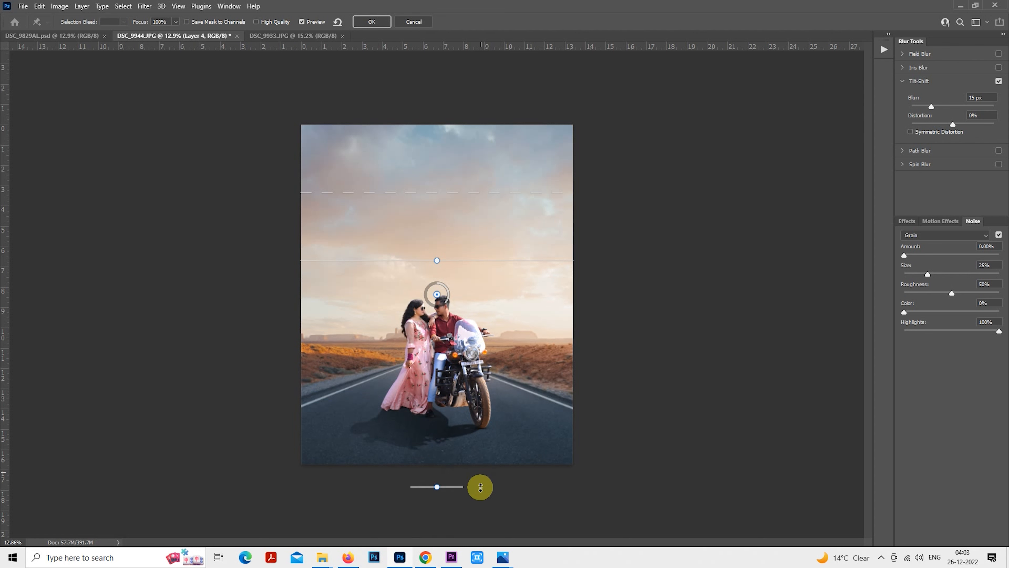
left_click_drag(493, 322, 503, 449)
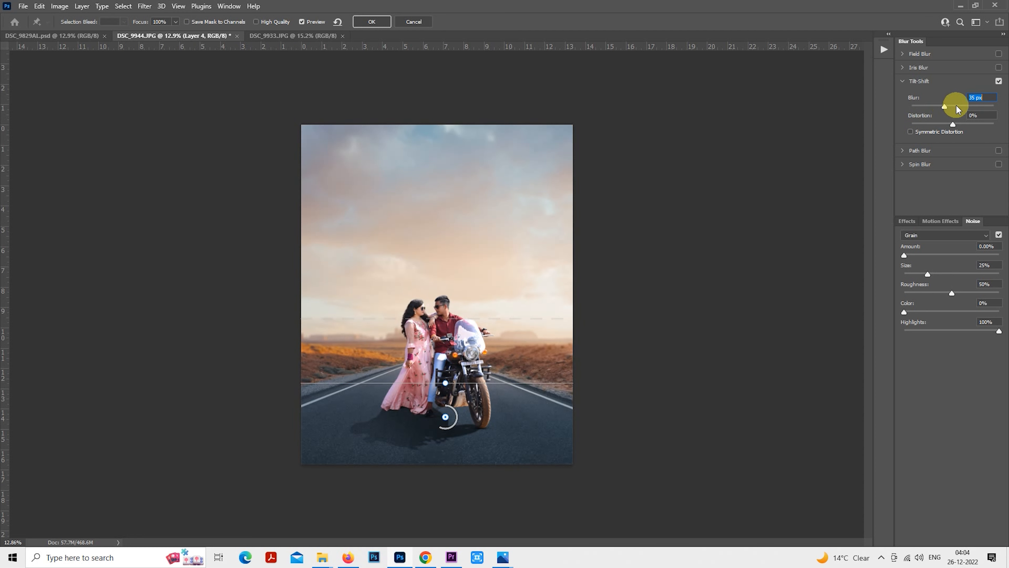
left_click_drag(956, 106, 949, 107)
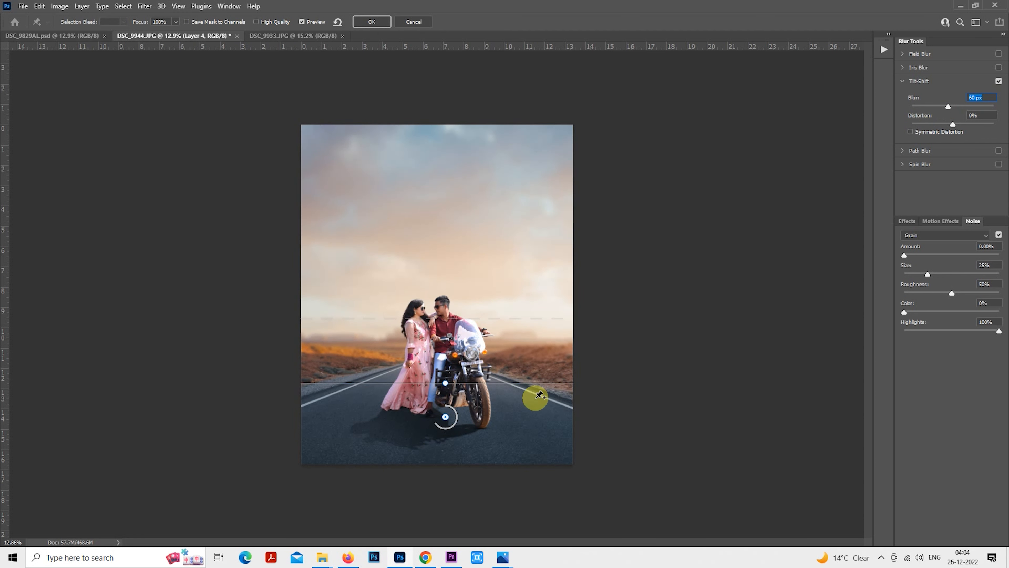
left_click_drag(508, 411, 509, 413)
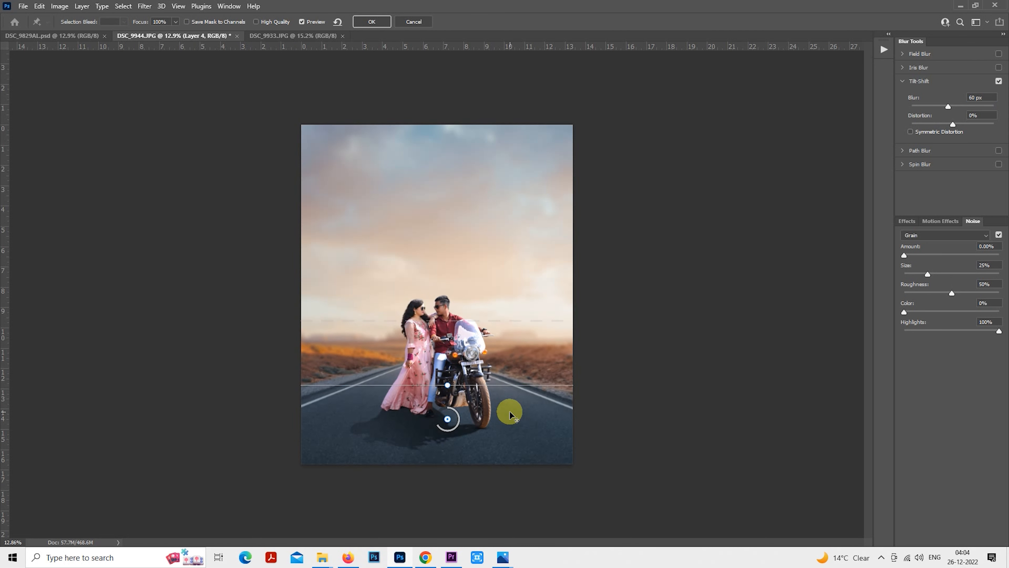
left_click(380, 24)
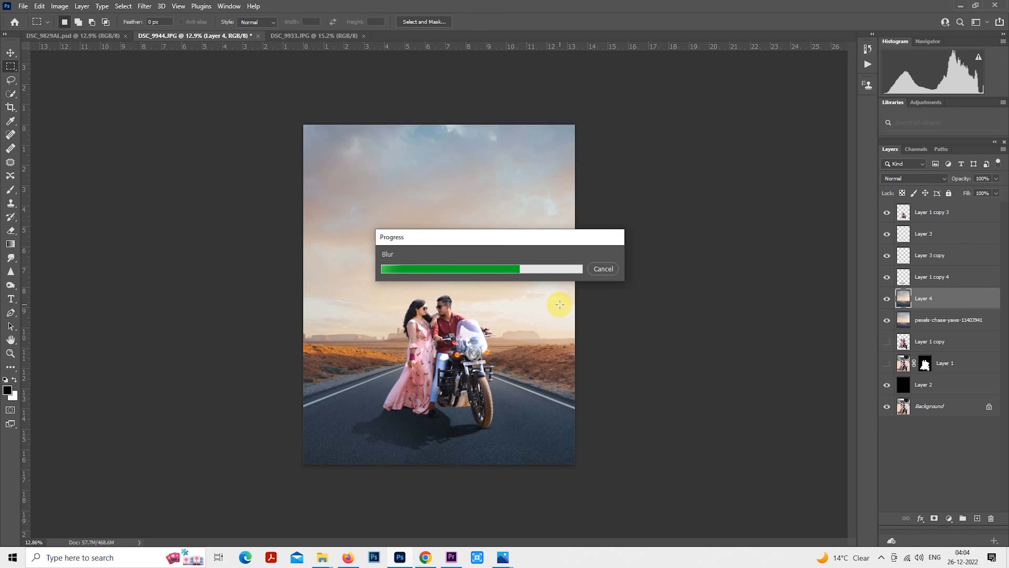
scroll(559, 304, "up", 3)
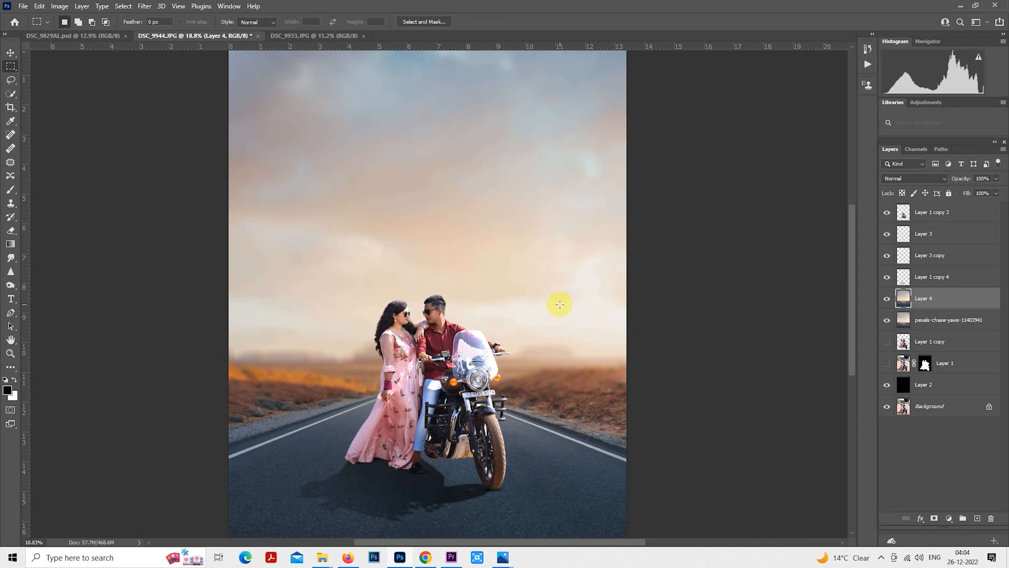
scroll(560, 304, "down", 2)
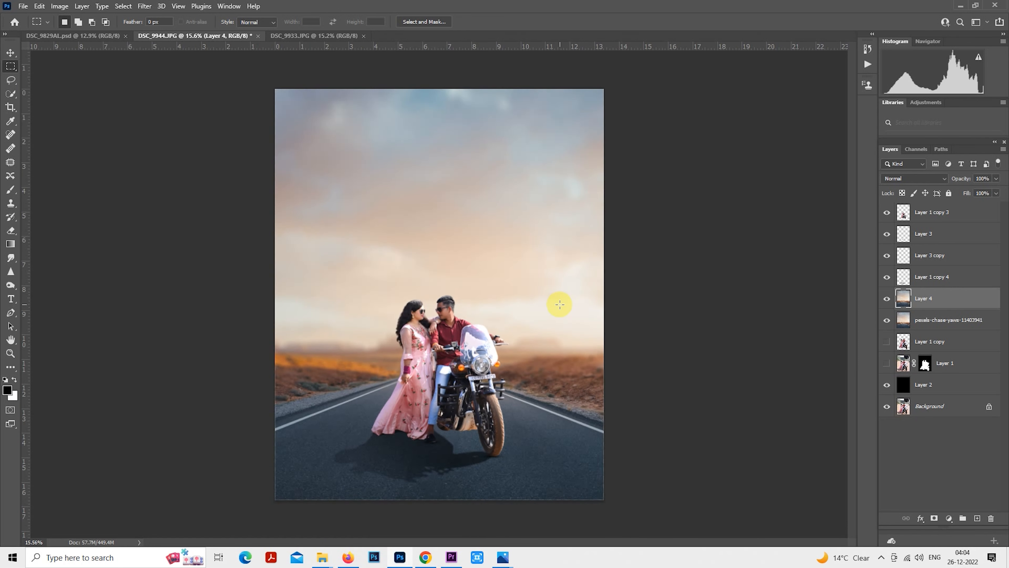
Stamp all visible layers into a merged layer above Layer 1 copy 3 and duplicate the merged layer.
left_click(932, 217)
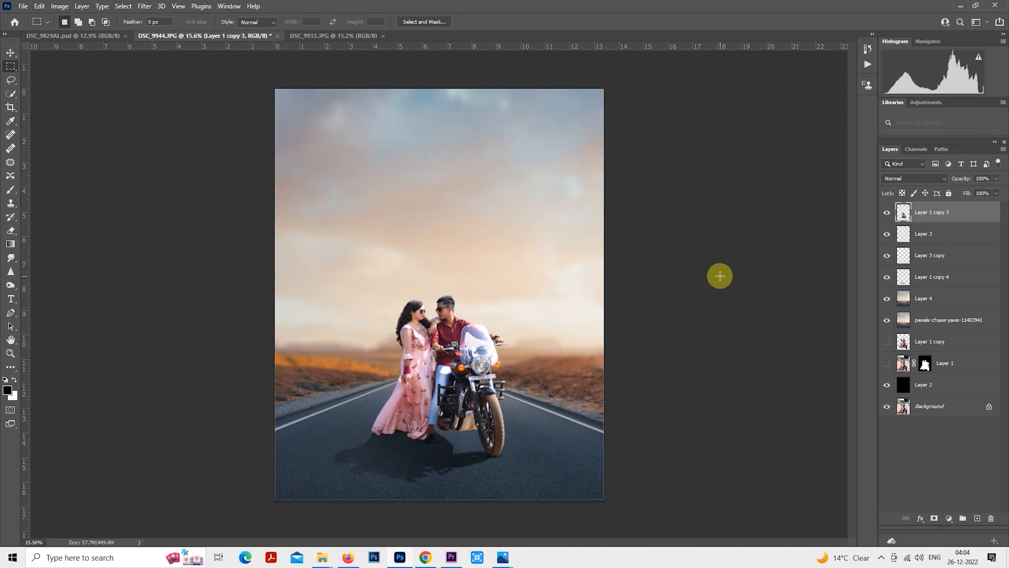
scroll(719, 275, "down", 1)
scroll(721, 281, "up", 1)
key("ctrl+shift+alt+e")
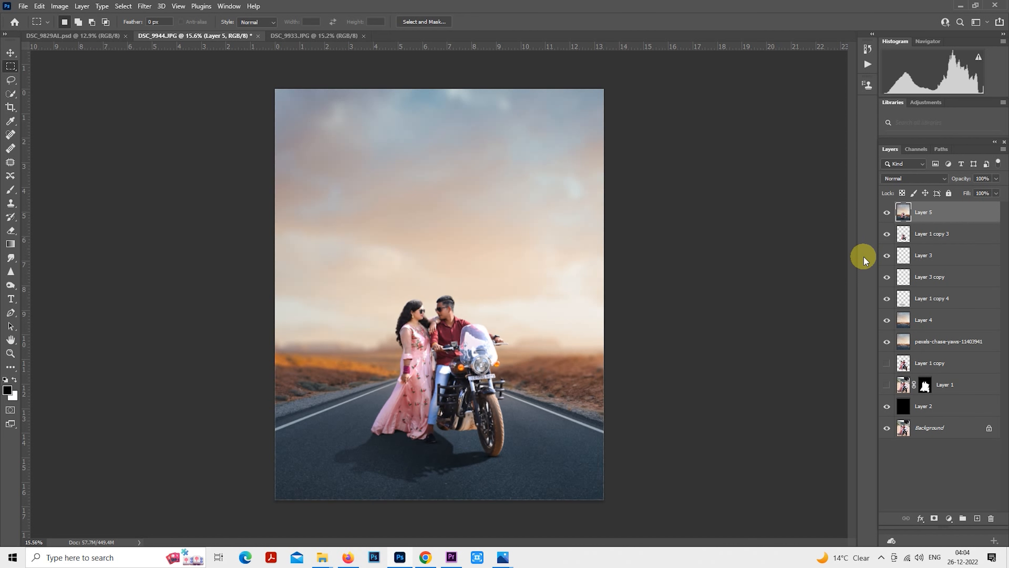
key("ctrl+j")
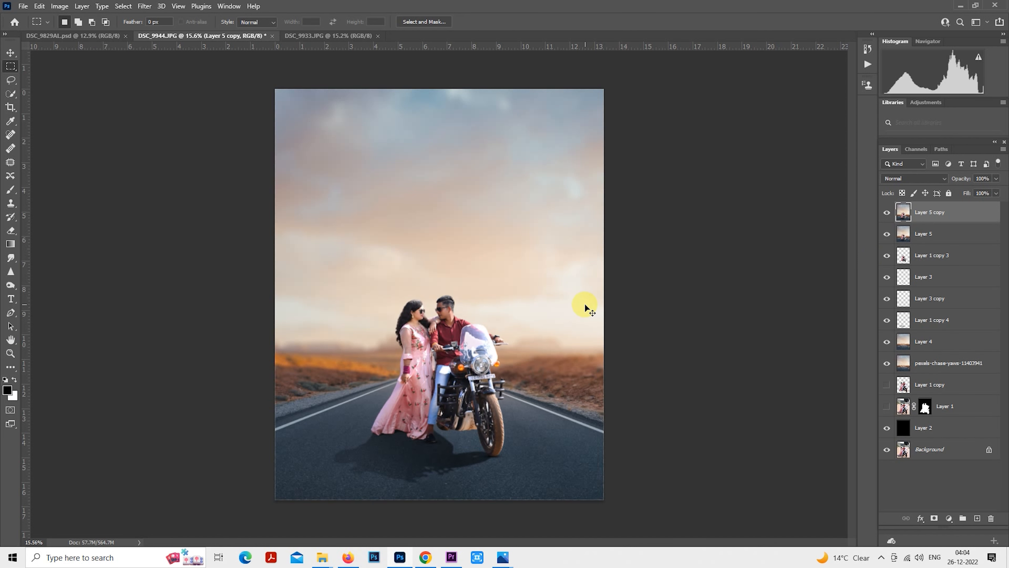
scroll(585, 309, "down", 2)
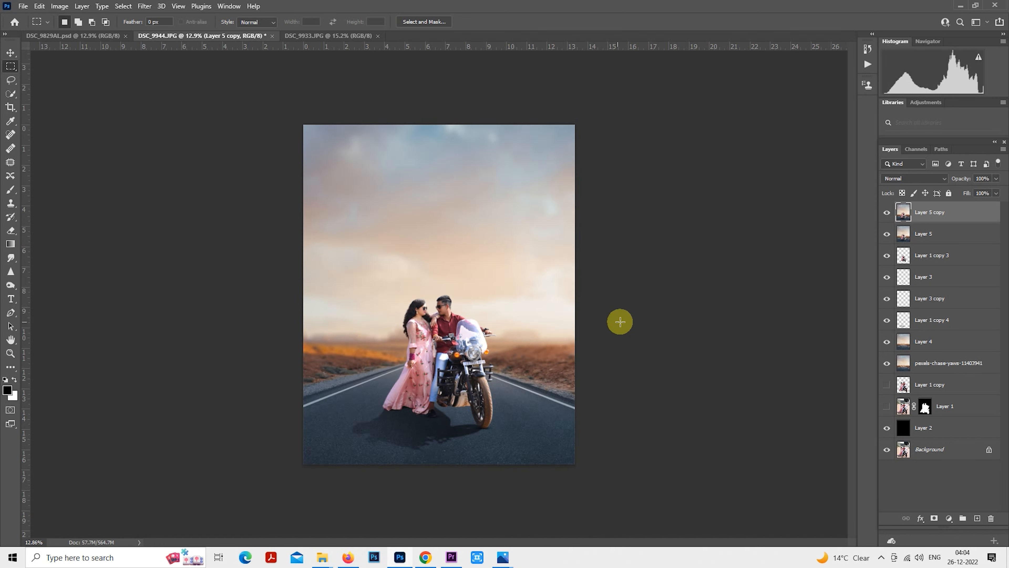
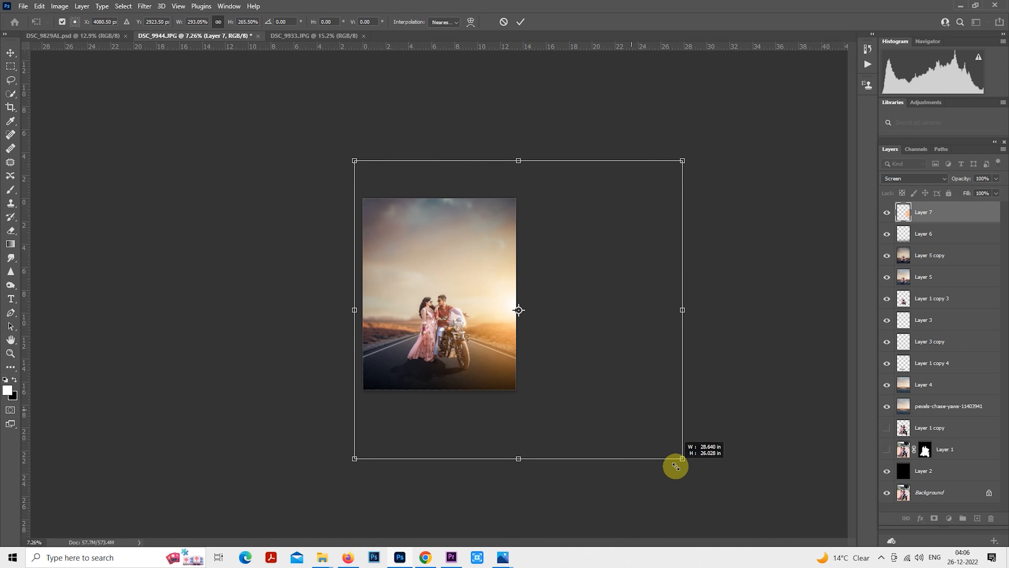
Shift the enlarged Layer 7 glow about 0.28 in right and 0.73 in up, and apply the transform.
left_click_drag(638, 383, 640, 377)
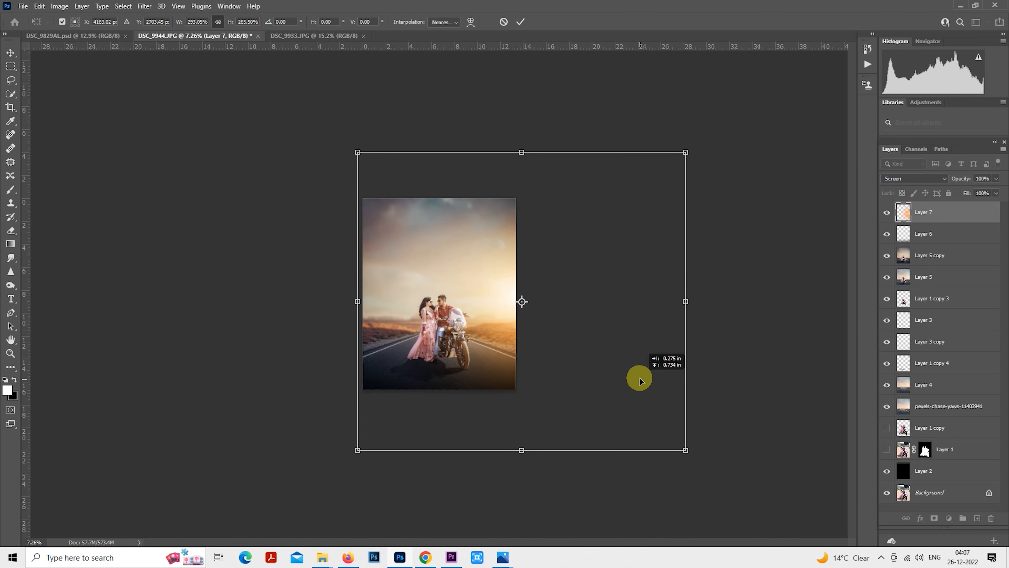
key("Return")
key("m")
key("ctrl+0")
Make Layer 5 copy the active layer for working on the motorcycle's windshield.
scroll(505, 398, "up", 17)
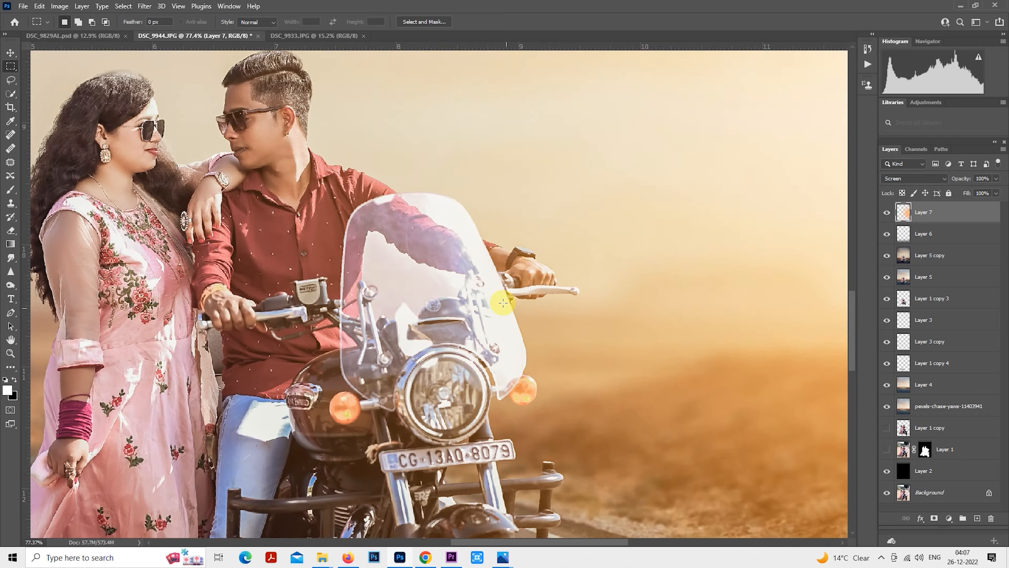
left_click_drag(552, 318, 642, 336)
scroll(854, 294, "up", 1)
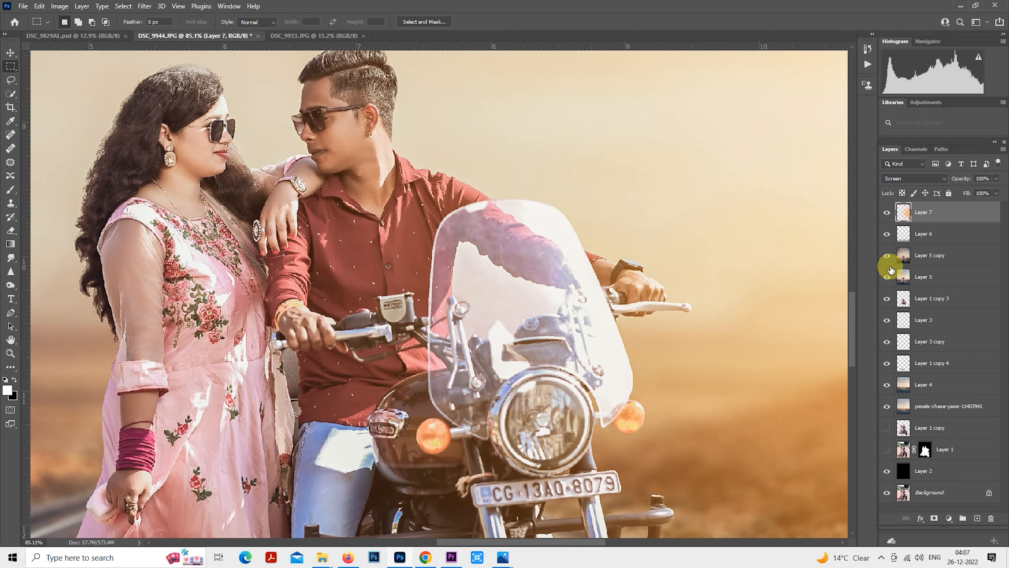
left_click(928, 256)
scroll(642, 290, "up", 1)
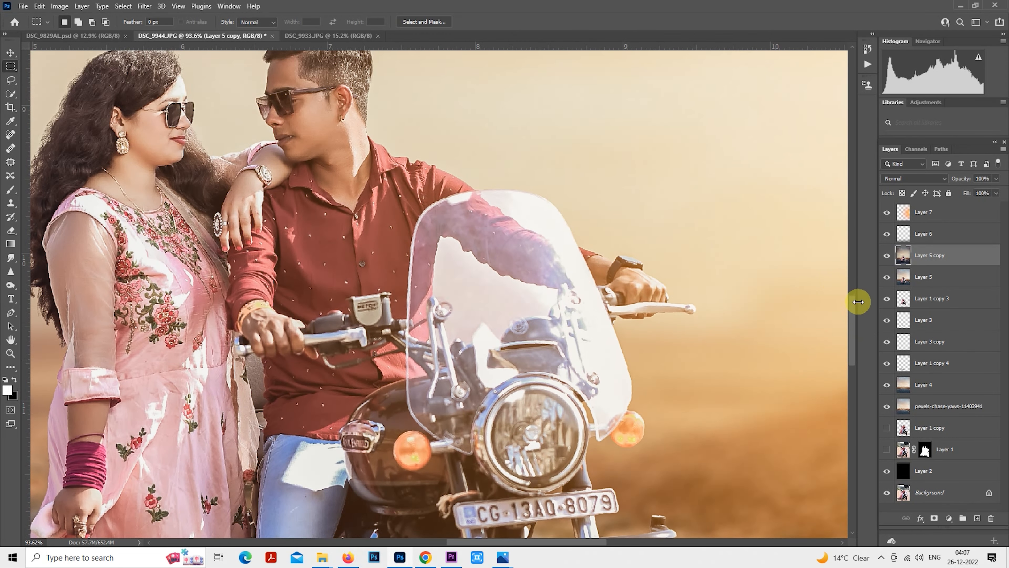
scroll(592, 309, "up", 4)
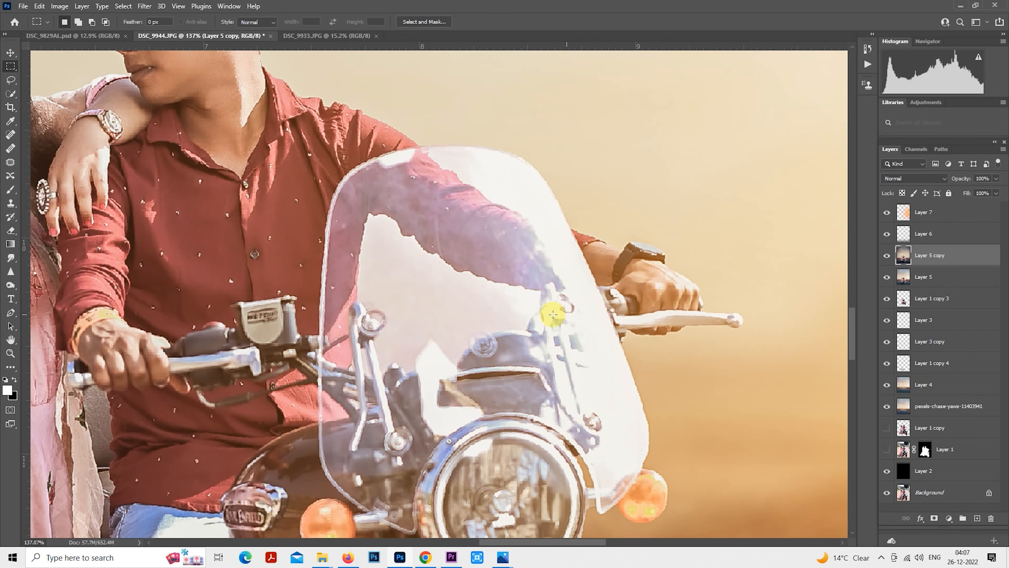
scroll(564, 326, "down", 5)
scroll(516, 314, "up", 6)
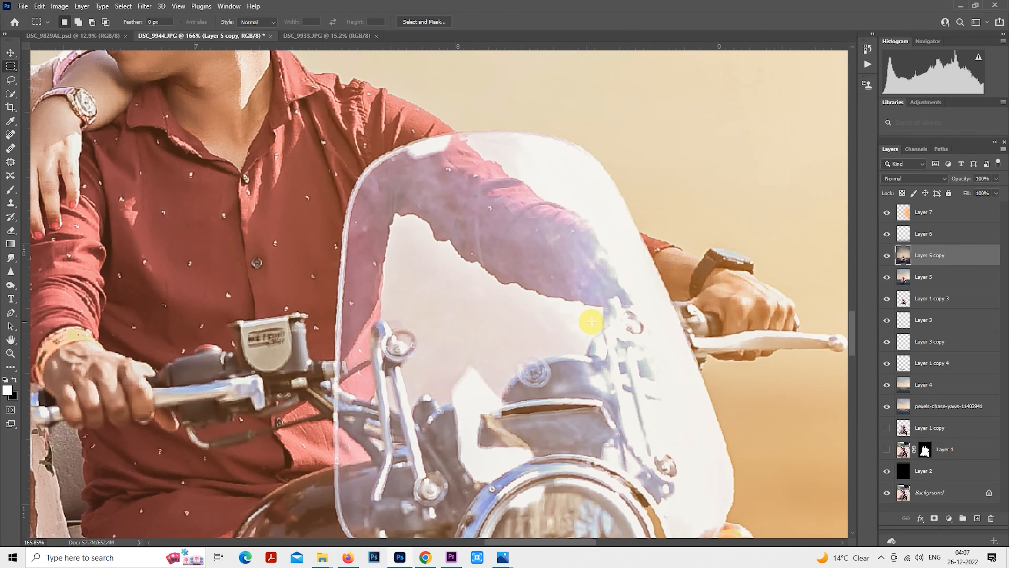
left_click_drag(591, 321, 539, 328)
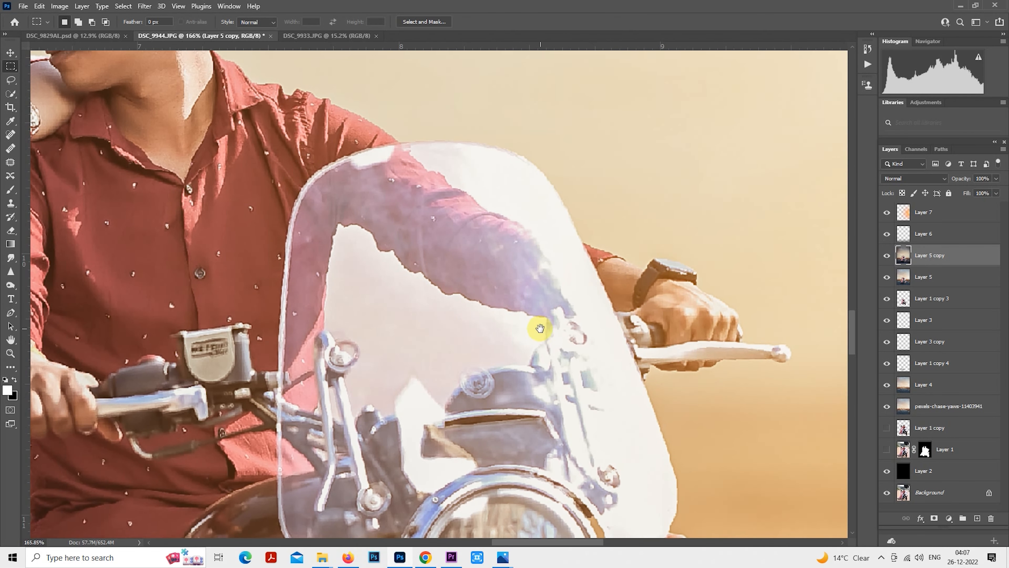
Select the pale see-through area inside the windshield using the Quick Selection tool with a much smaller brush.
left_click(11, 93)
scroll(381, 342, "up", 1)
scroll(364, 321, "up", 1)
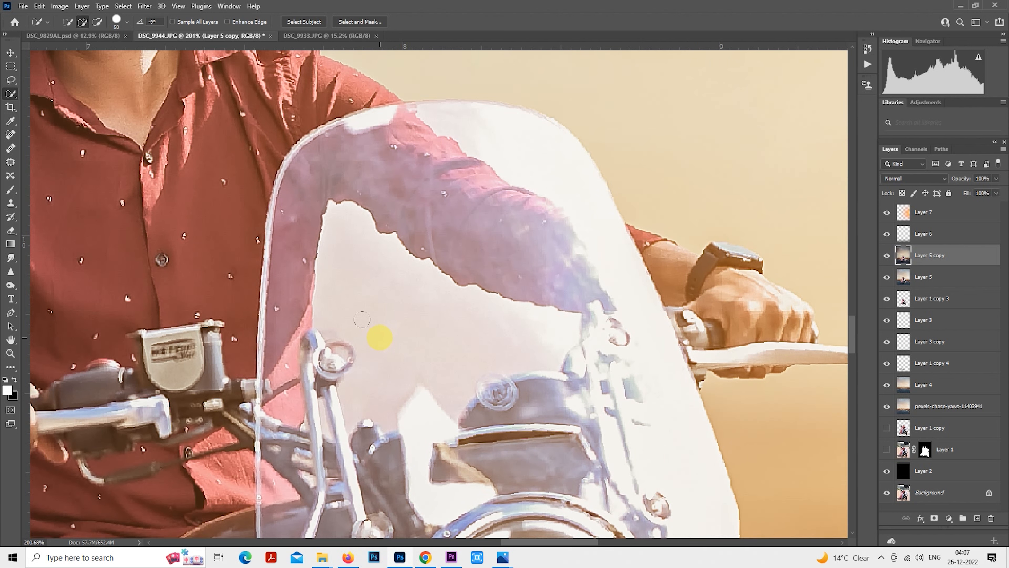
key("bracketleft")
key("bracketleft")
key("bracketleft")
key("bracketleft")
key("bracketleft")
key("bracketleft")
key("bracketleft")
key("bracketleft")
scroll(361, 320, "down", 4)
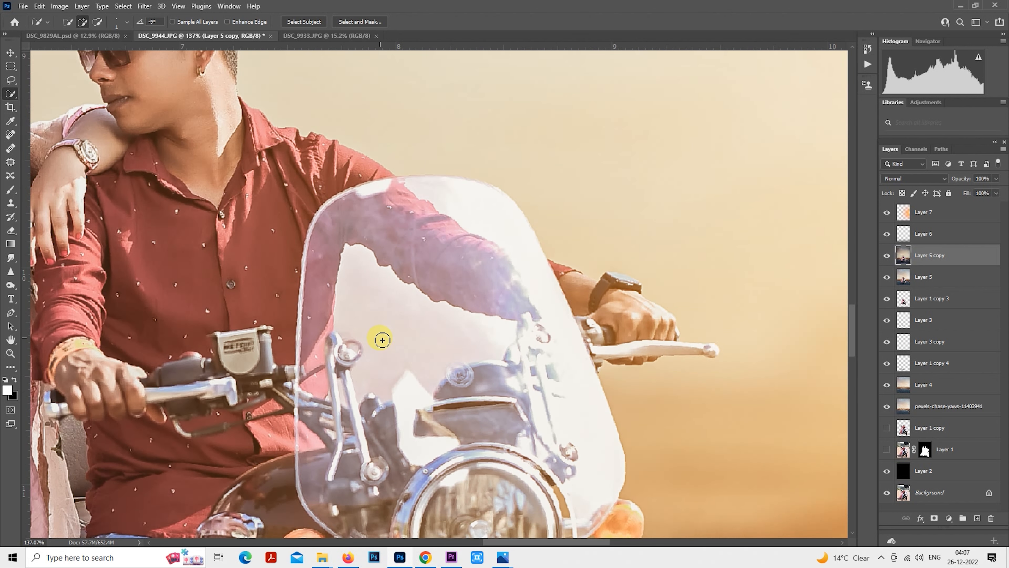
scroll(382, 339, "up", 2)
scroll(387, 337, "down", 1)
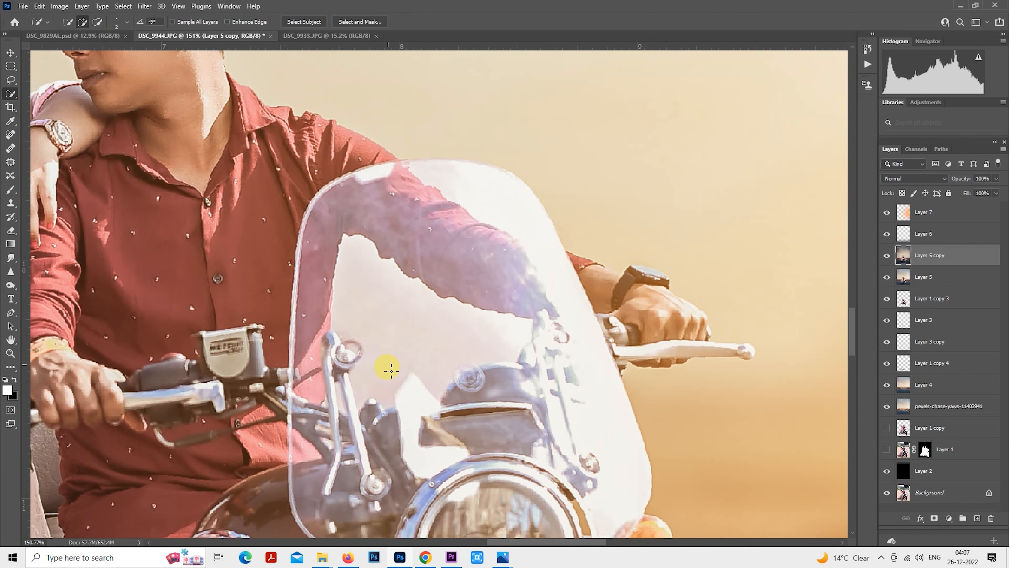
left_click(381, 311)
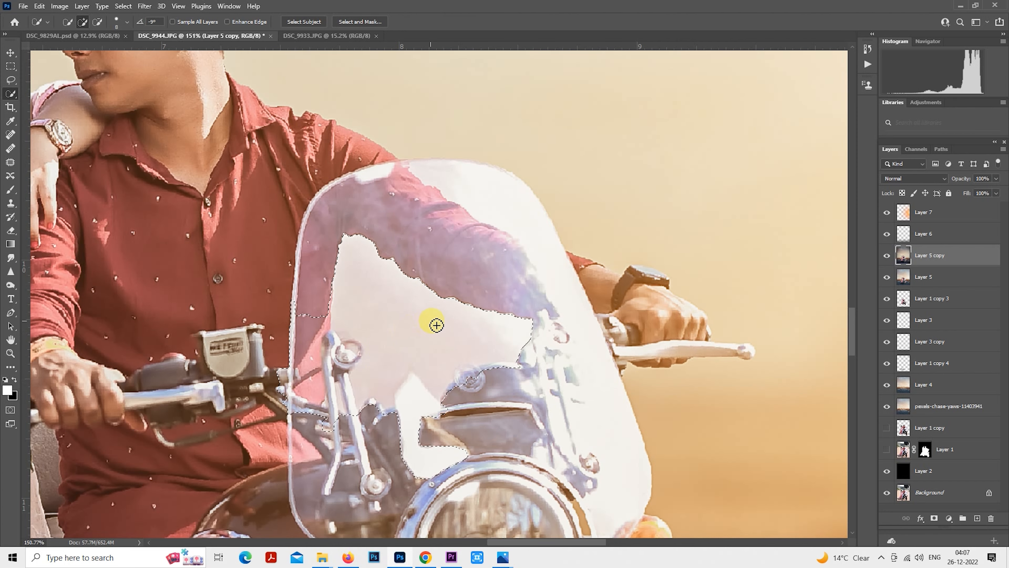
Subtract the round cap and the upper edge of the fuel tank from the windshield selection.
scroll(441, 326, "up", 3)
scroll(441, 329, "up", 5)
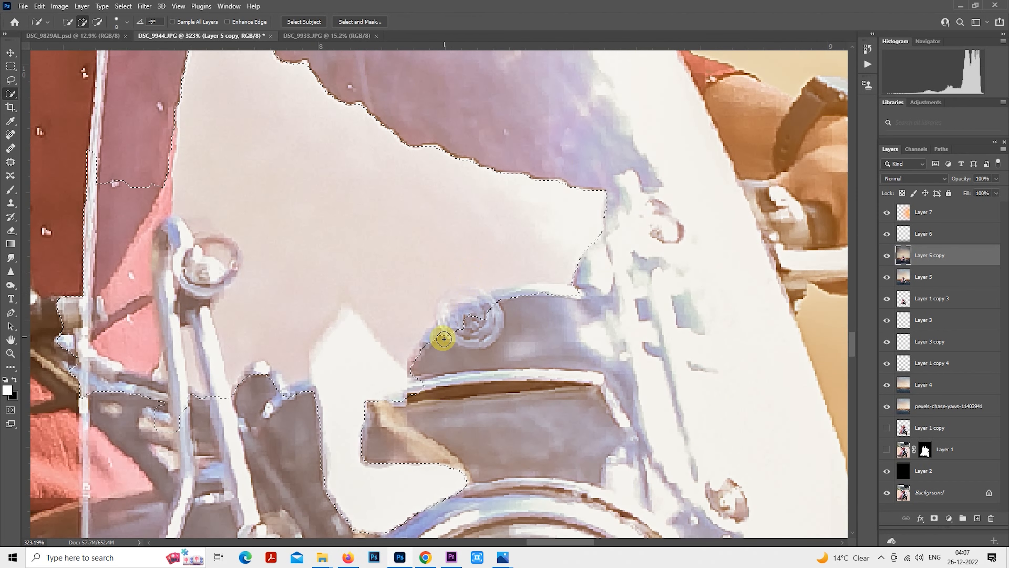
left_click_drag(423, 359, 439, 333)
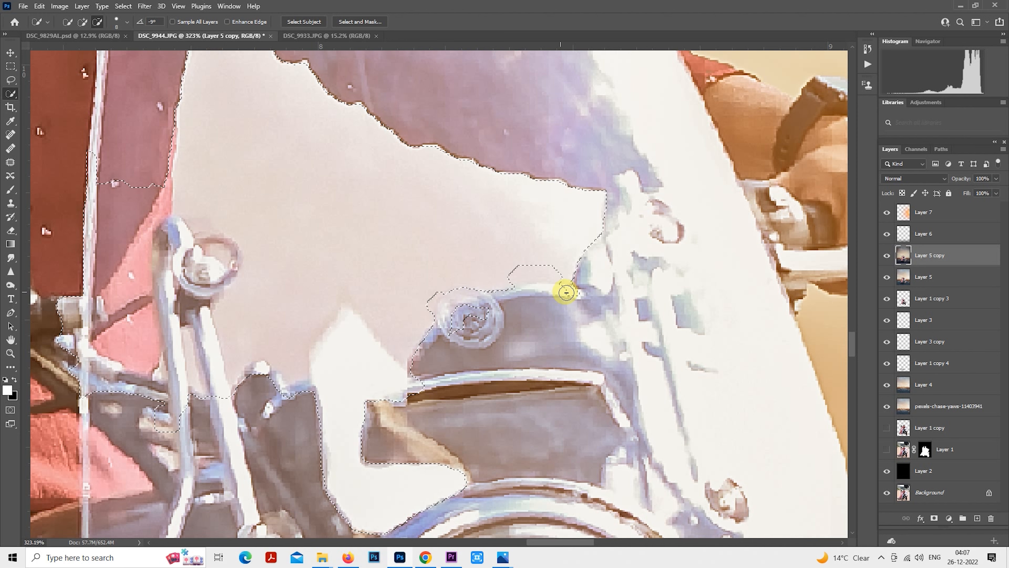
left_click(514, 279)
mouse_move(477, 304)
left_mouse_down()
mouse_move(460, 326)
mouse_move(531, 280)
left_mouse_up()
key("ctrl+z")
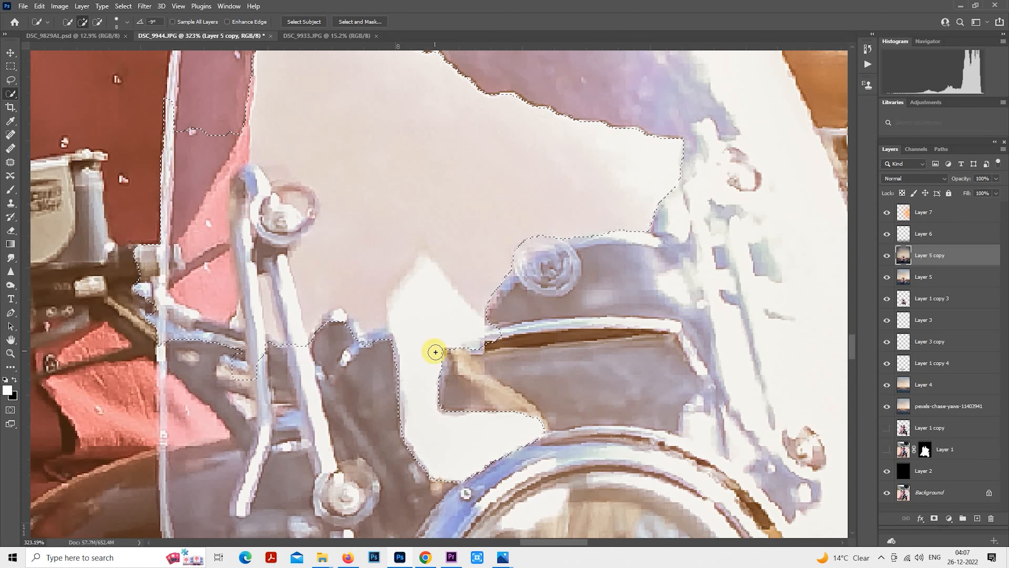
Subtract the white patch above the headlight from the windshield selection.
mouse_move(434, 354)
left_mouse_down()
mouse_move(426, 286)
mouse_move(441, 285)
left_mouse_up()
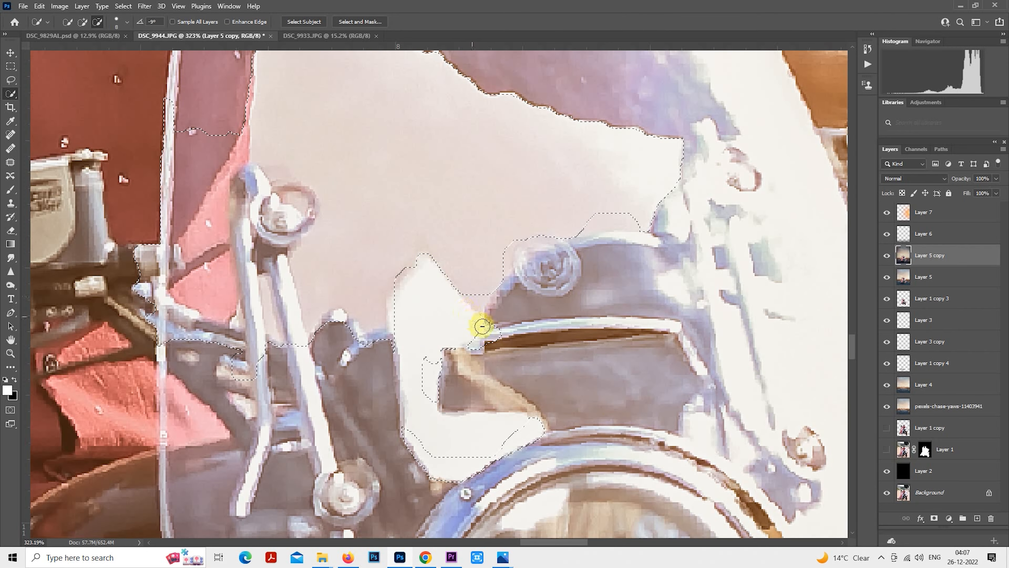
mouse_move(482, 326)
left_mouse_down()
mouse_move(399, 298)
mouse_move(397, 335)
left_mouse_up()
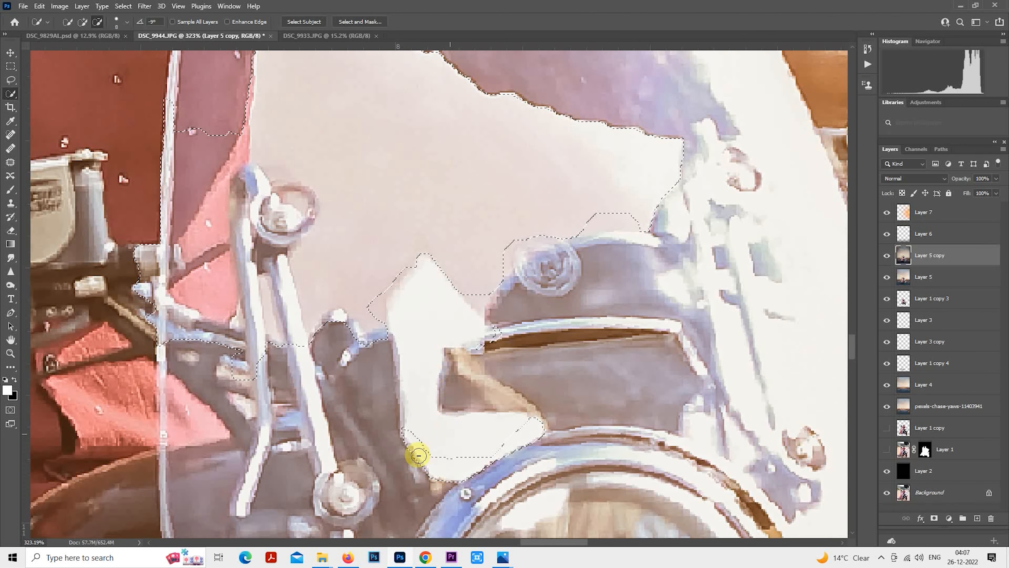
scroll(531, 426, "down", 5)
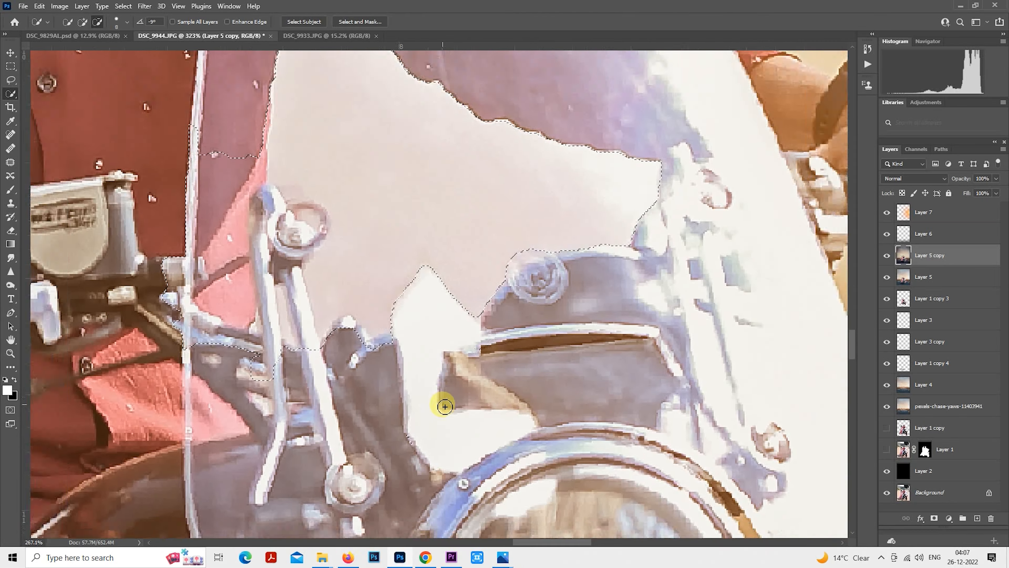
scroll(483, 423, "up", 5)
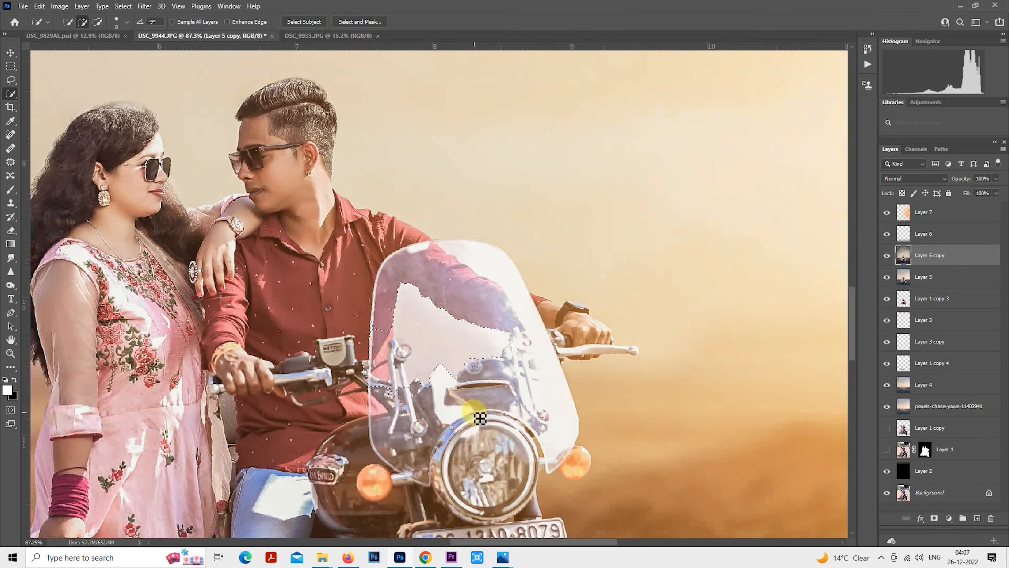
Subtract the left mounting bracket, the parts beside it and the red shirt strip from the windshield selection with the Quick Selection tool.
scroll(426, 423, "up", 1)
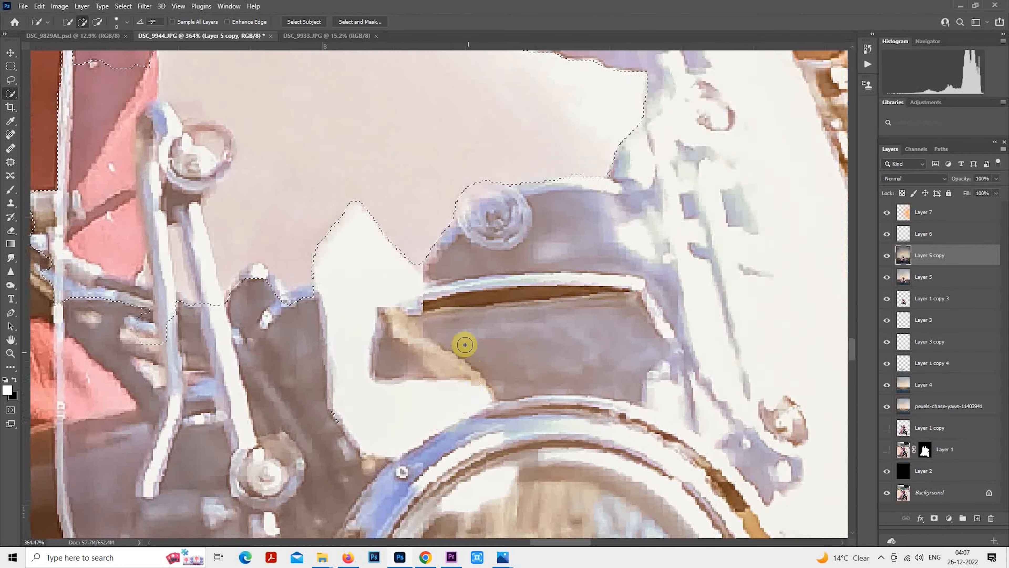
left_click_drag(431, 297, 519, 388)
mouse_move(342, 363)
left_mouse_down()
mouse_move(399, 383)
mouse_move(377, 362)
mouse_move(333, 363)
mouse_move(321, 387)
left_mouse_up()
mouse_move(251, 363)
left_mouse_down()
mouse_move(365, 368)
mouse_move(358, 410)
left_mouse_up()
mouse_move(334, 277)
left_mouse_down()
mouse_move(342, 153)
mouse_move(357, 215)
mouse_move(365, 206)
left_mouse_up()
left_click_drag(387, 238, 417, 227)
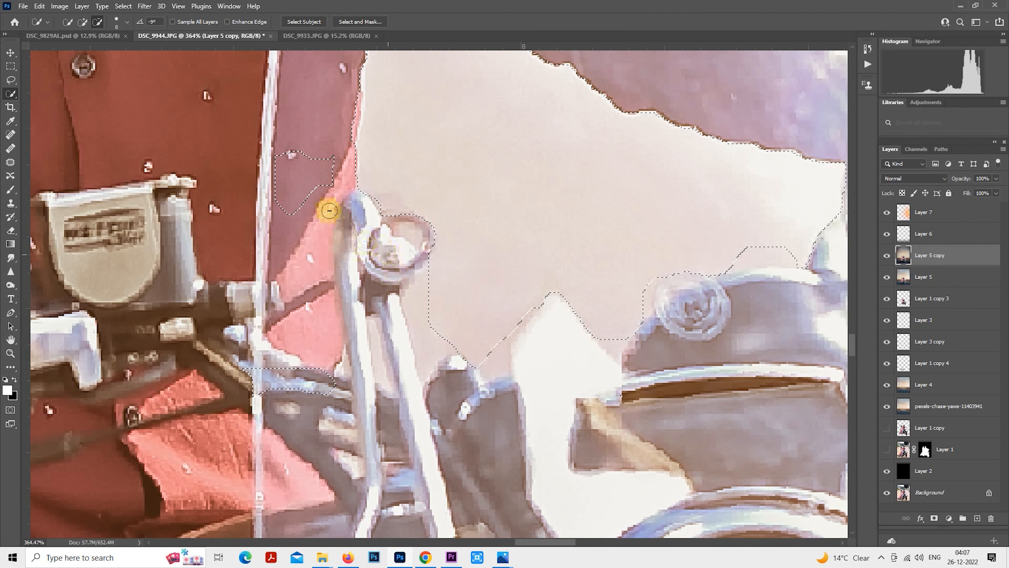
left_click_drag(330, 210, 293, 153)
left_click_drag(323, 368, 242, 358)
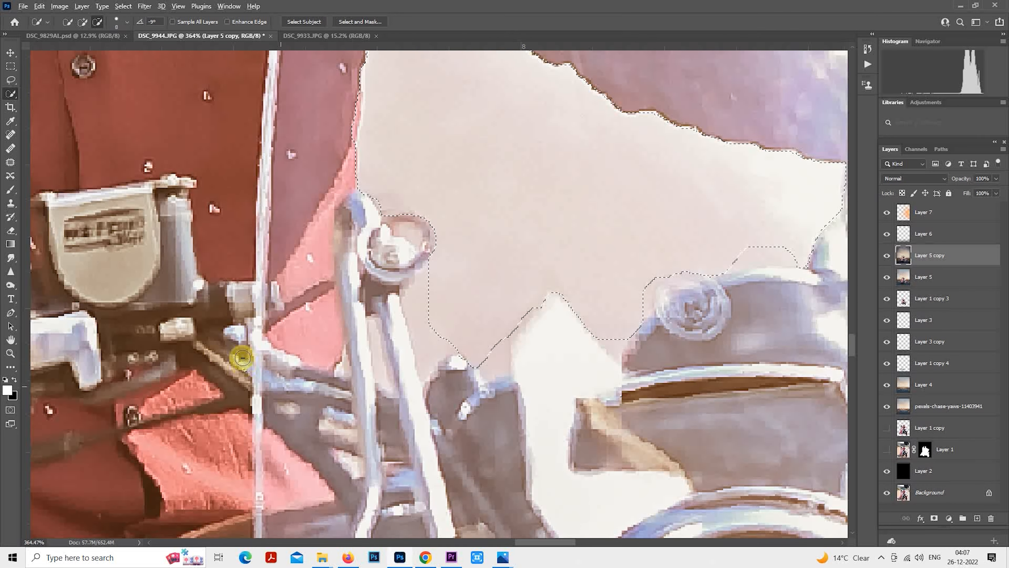
Extend the windshield selection along the left bracket's inner bar and trim its edge beside the shirt.
mouse_move(397, 347)
left_mouse_down()
mouse_move(426, 365)
mouse_move(421, 338)
mouse_move(411, 357)
left_mouse_up()
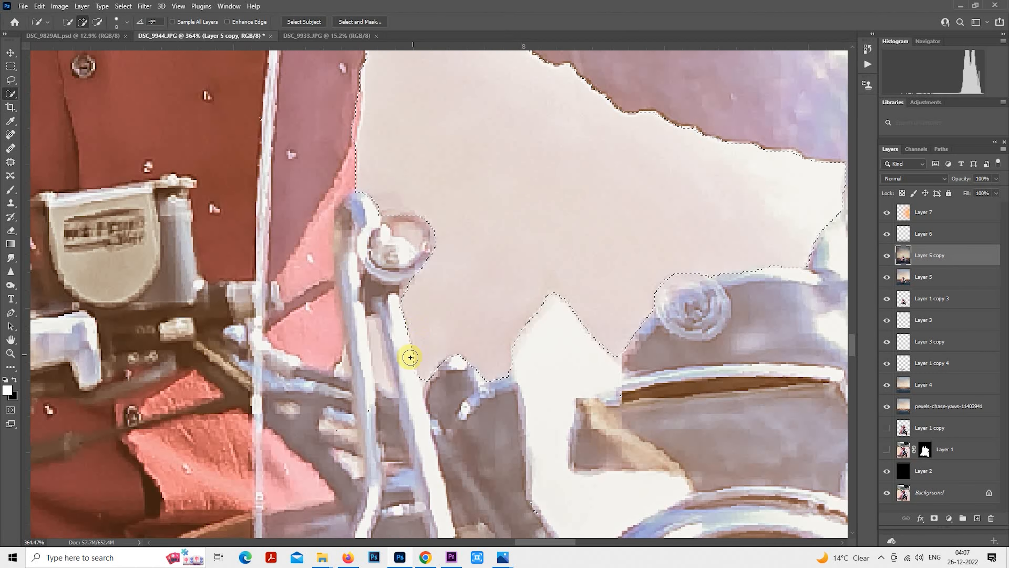
scroll(409, 355, "down", 2)
left_click_drag(497, 244, 476, 320)
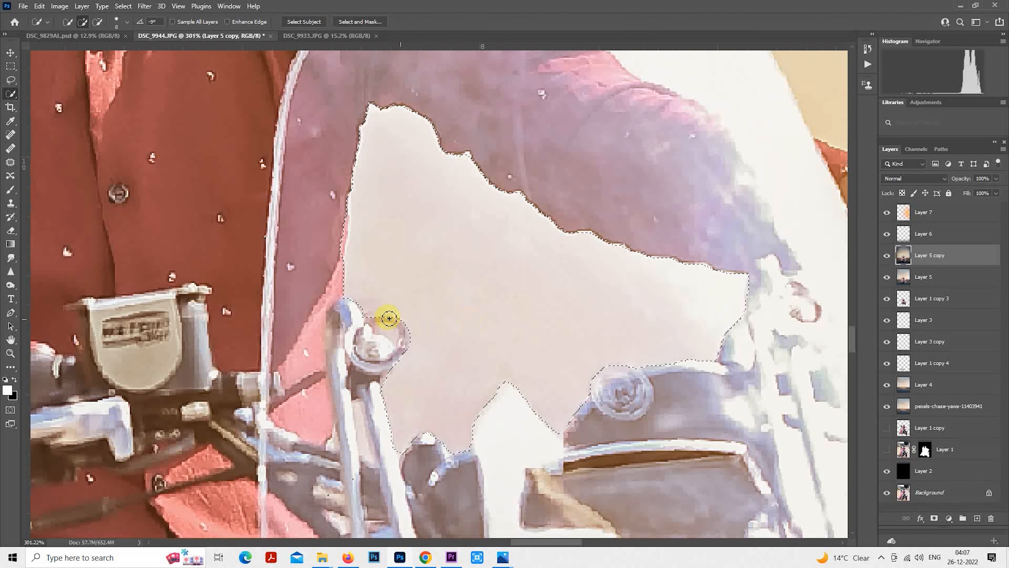
left_click_drag(342, 217, 339, 242)
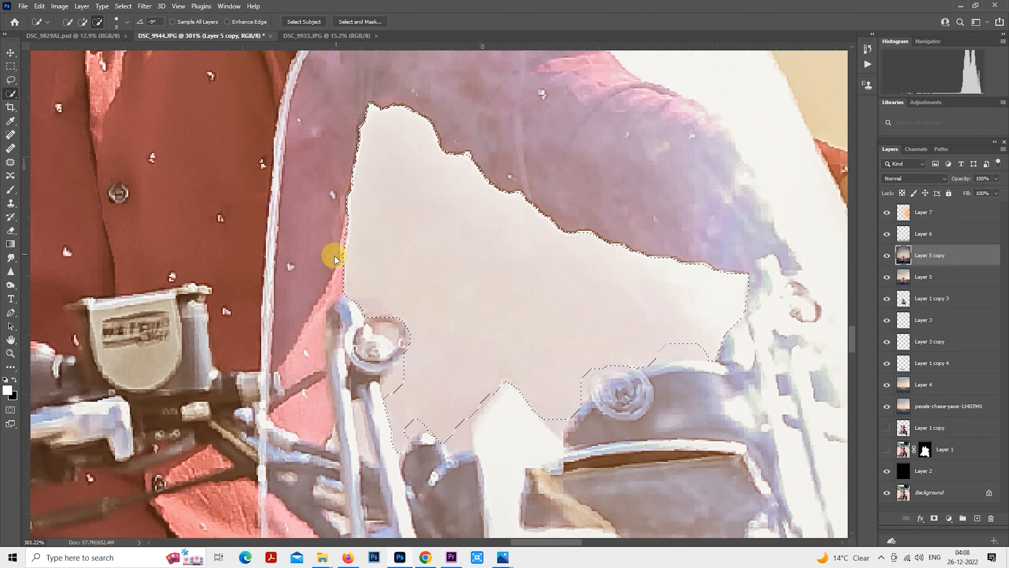
left_click_drag(591, 363, 576, 268)
Add the narrow gap between the left bracket's two bars to the windshield selection using a smaller brush.
scroll(359, 337, "up", 2)
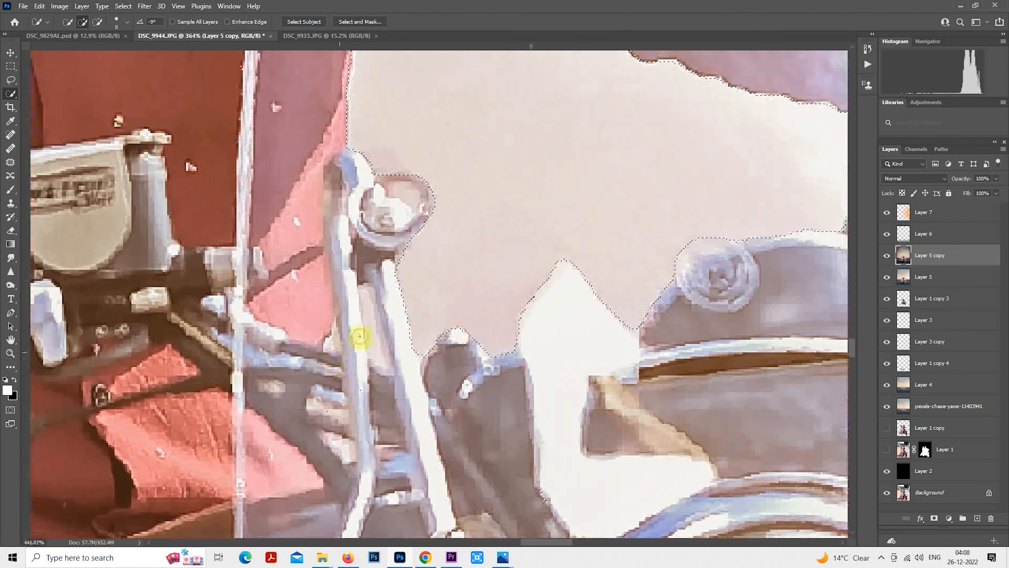
scroll(360, 337, "up", 2)
key("bracketleft")
key("bracketleft")
key("bracketleft")
key("bracketleft")
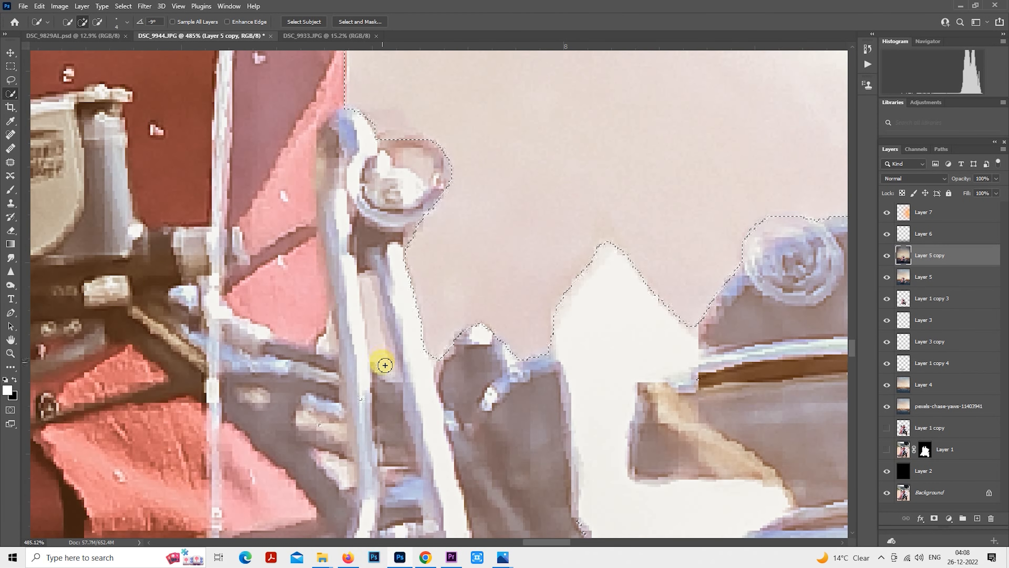
left_click_drag(384, 365, 374, 313)
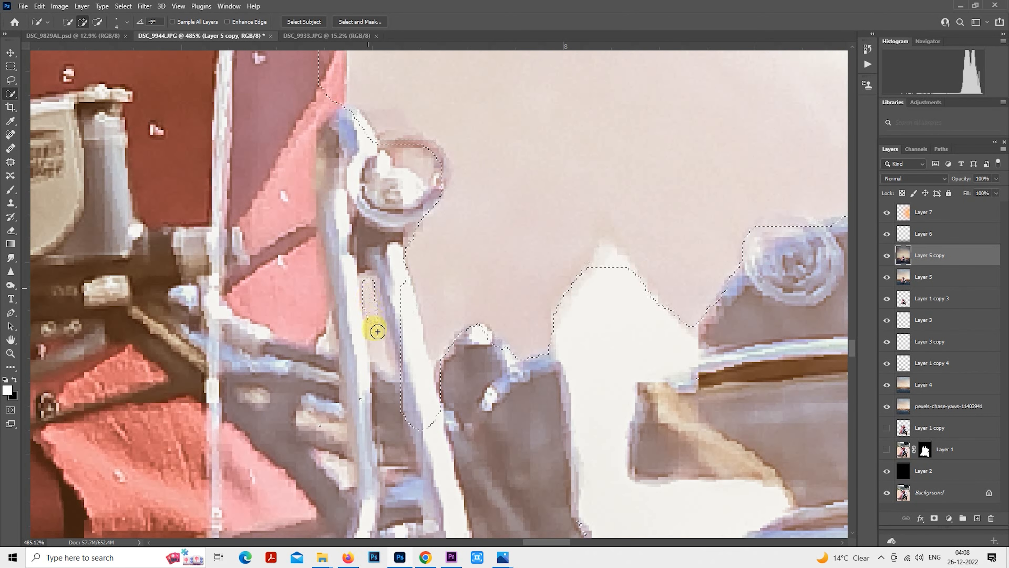
mouse_move(374, 324)
left_mouse_down()
mouse_move(370, 287)
mouse_move(392, 281)
mouse_move(408, 349)
mouse_move(386, 300)
mouse_move(400, 354)
mouse_move(387, 304)
mouse_move(398, 327)
left_mouse_up()
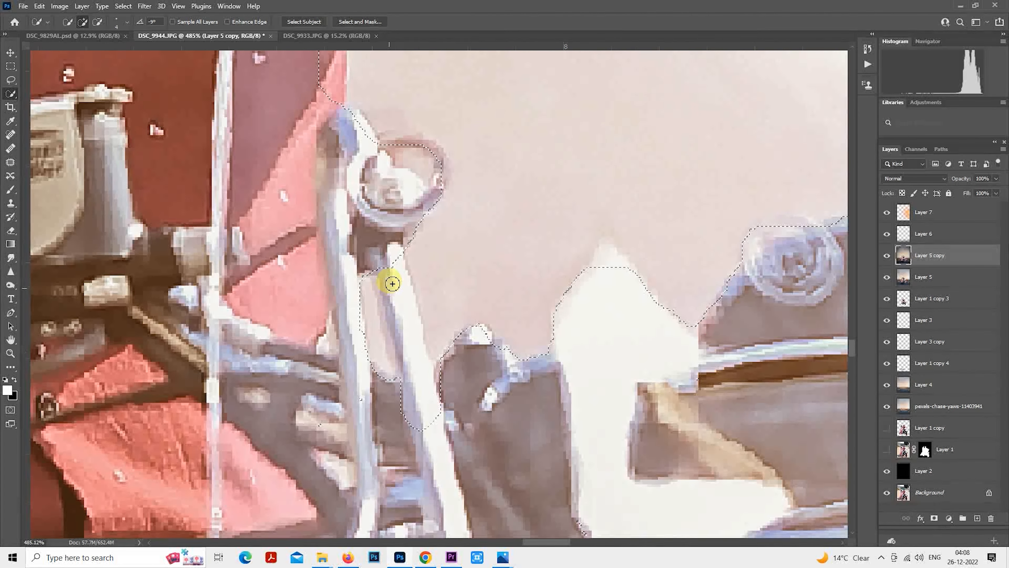
mouse_move(392, 284)
left_mouse_down()
mouse_move(383, 260)
mouse_move(404, 362)
left_mouse_up()
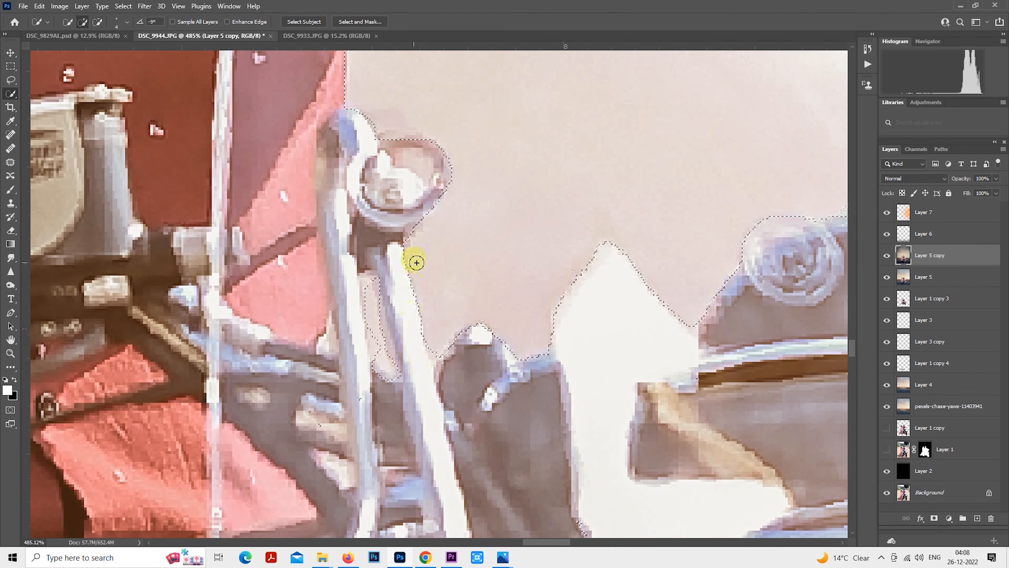
scroll(415, 261, "up", 1)
mouse_move(382, 309)
left_mouse_down()
mouse_move(364, 286)
mouse_move(380, 338)
left_mouse_up()
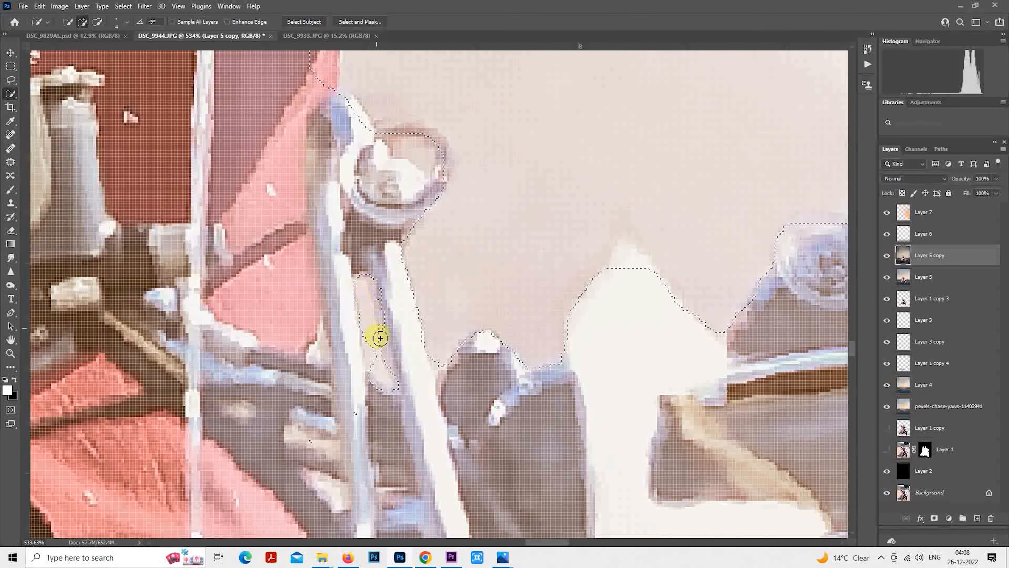
Copy the selected windshield area from Layer 4 to a new layer and place it directly above Layer 5 copy.
scroll(374, 359, "down", 4)
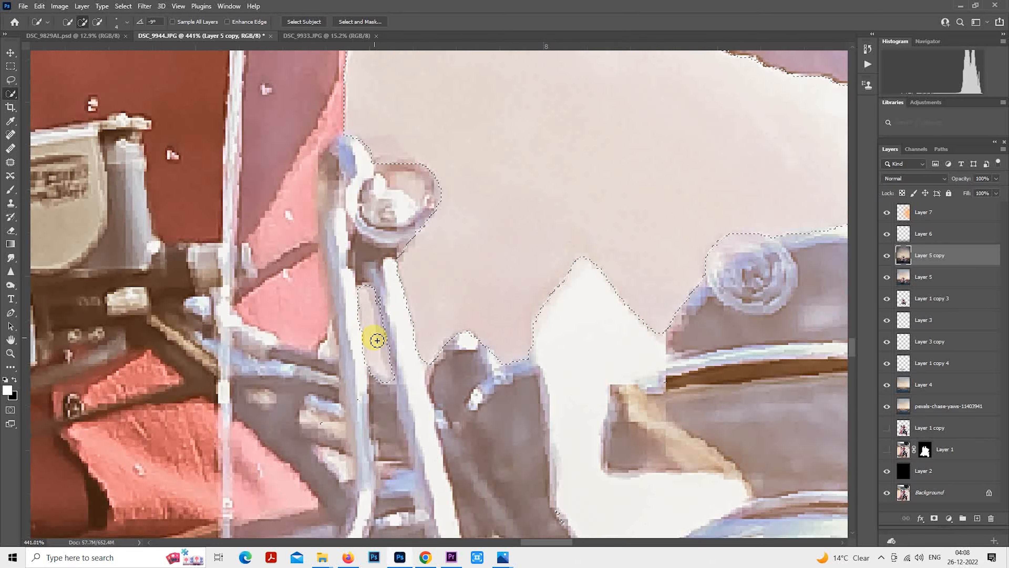
scroll(380, 343, "down", 1)
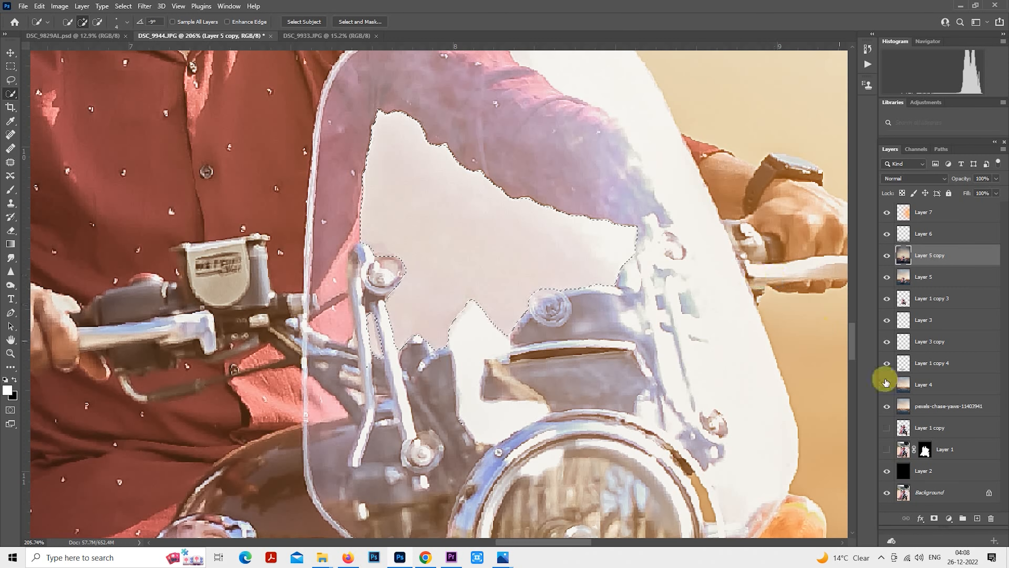
left_click(919, 385)
key("ctrl+j")
left_click_drag(923, 383, 929, 243)
Reduce the opacity of the windshield background patch on Layer 8 to 32%.
scroll(667, 360, "down", 1)
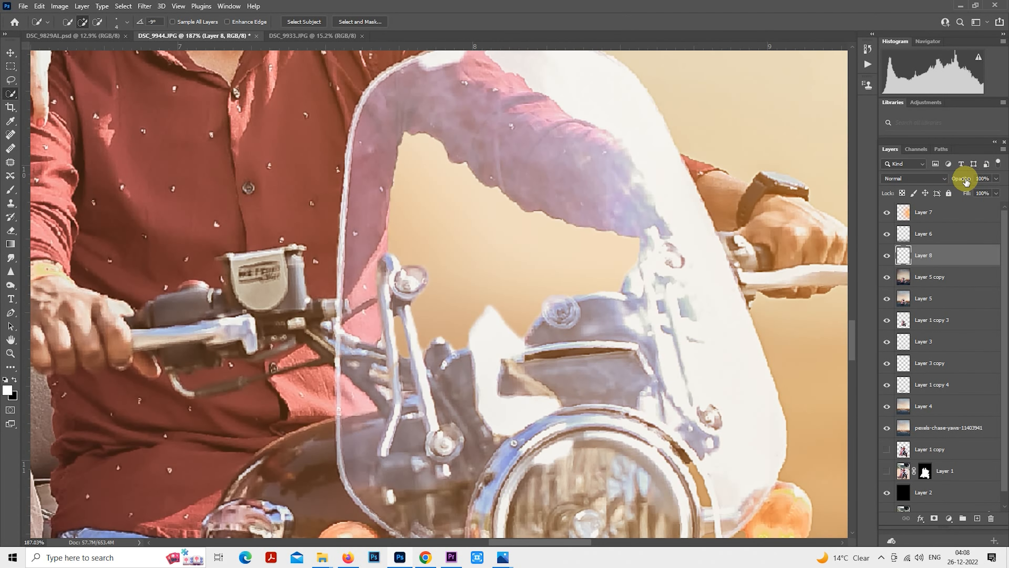
left_click_drag(941, 179, 935, 182)
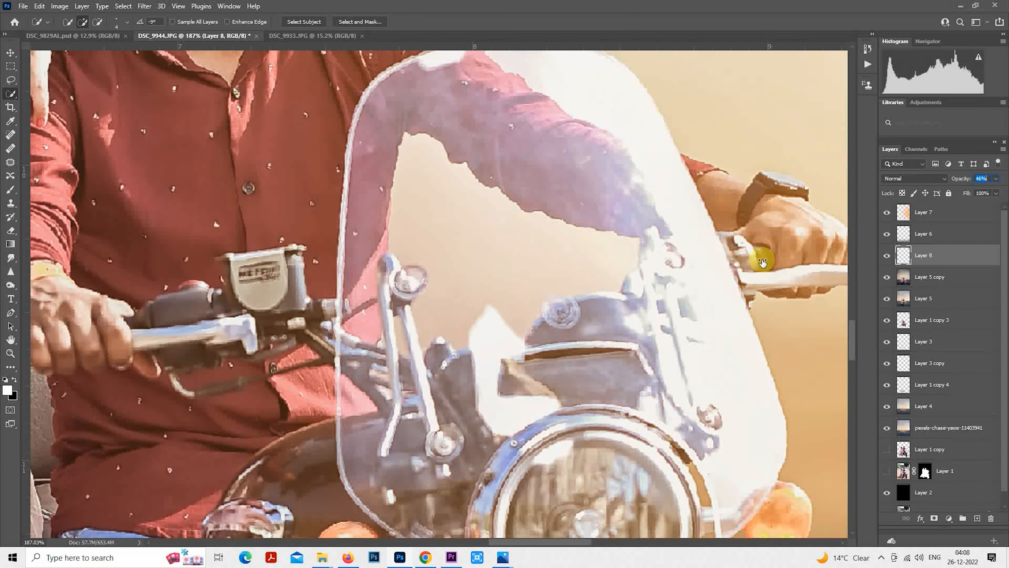
scroll(564, 370, "down", 10)
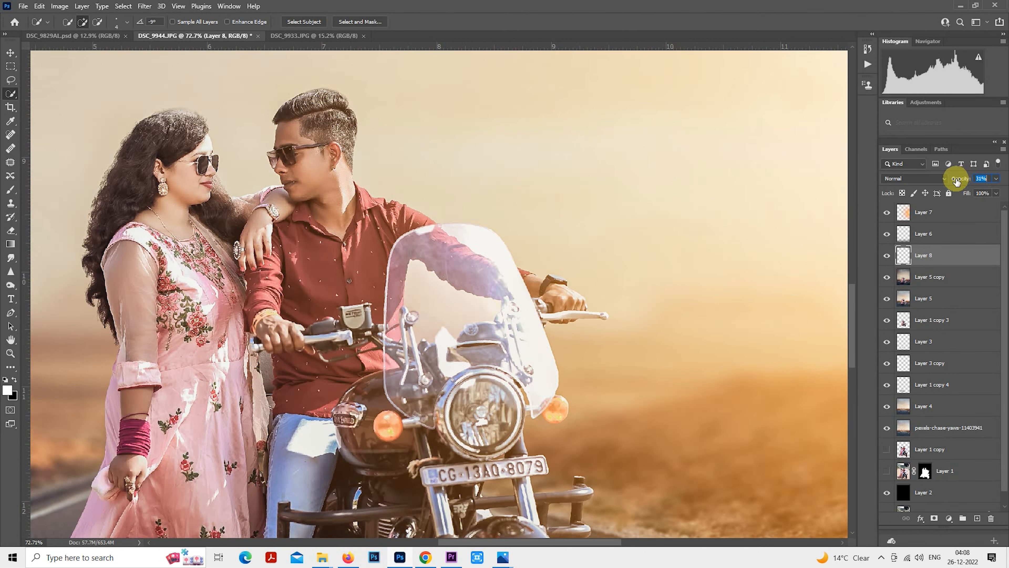
Load the Layer 8 patch as a selection and apply the addvik preset to it in the Camera Raw Filter.
left_click(909, 259)
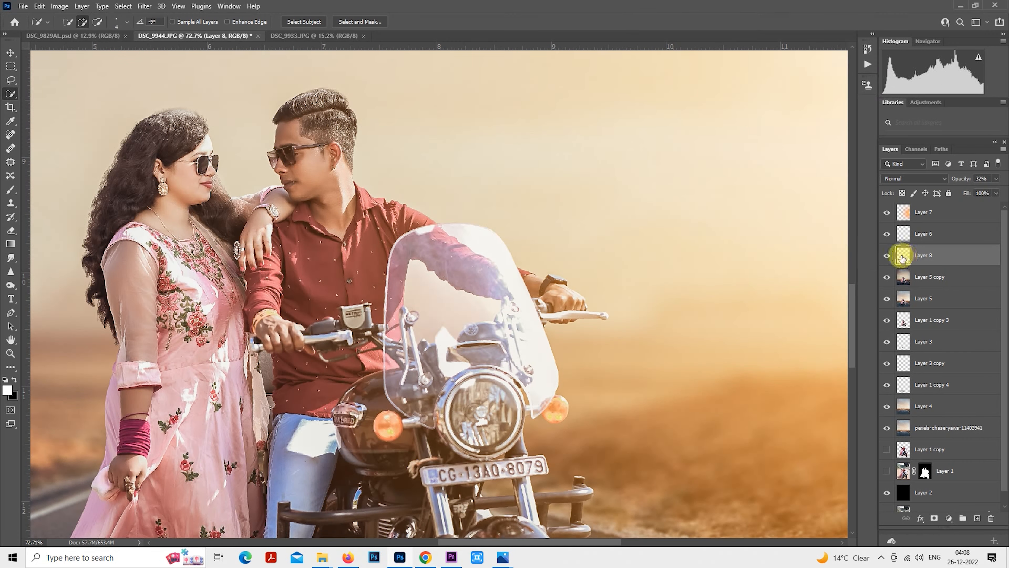
left_click(903, 258, "ctrl")
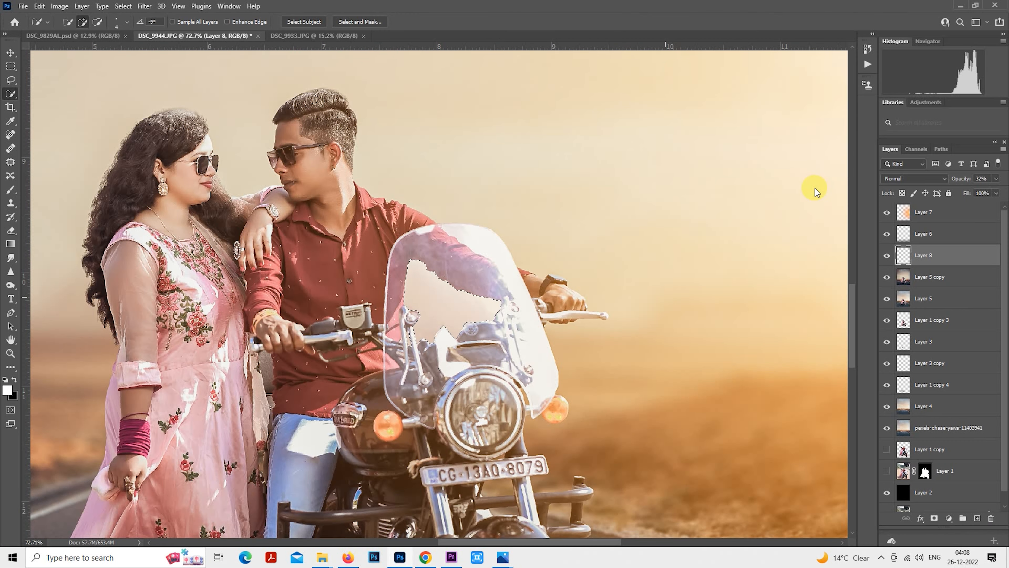
key("ctrl+shift+a")
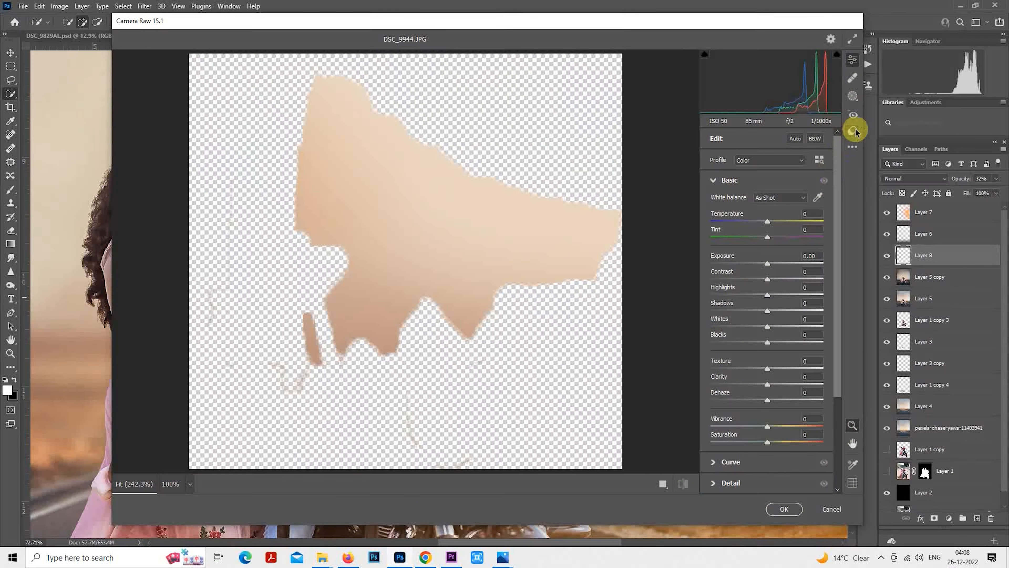
left_click(853, 133)
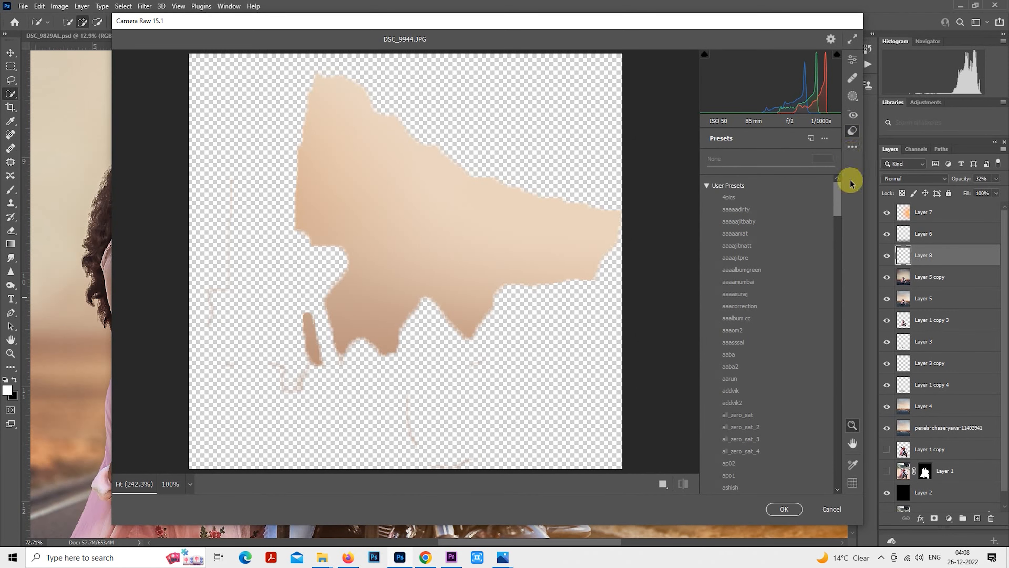
left_click(758, 393)
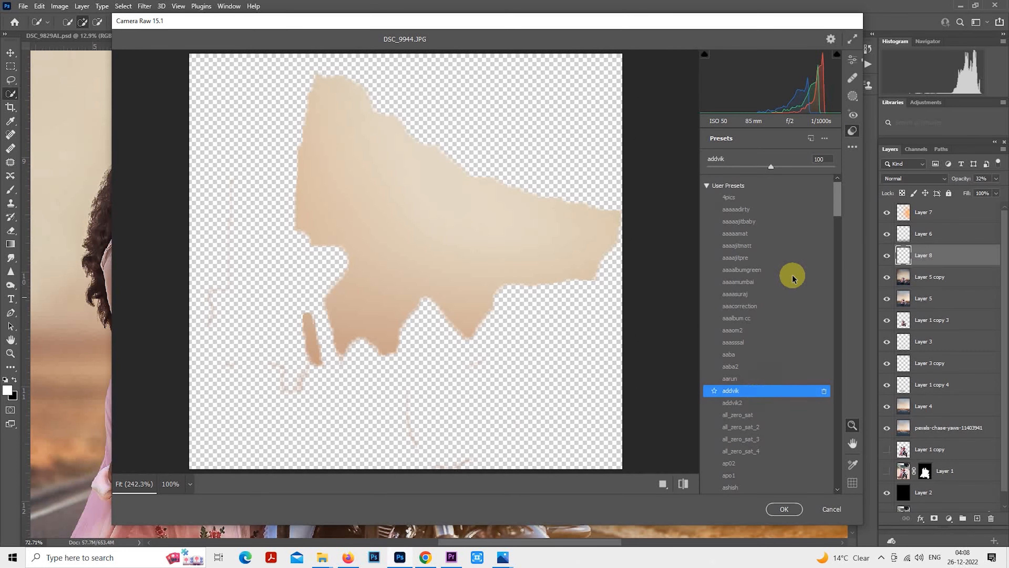
Set the patch's Highlights to -74 and Blacks to -22 in Camera Raw and apply the filter.
left_click(852, 64)
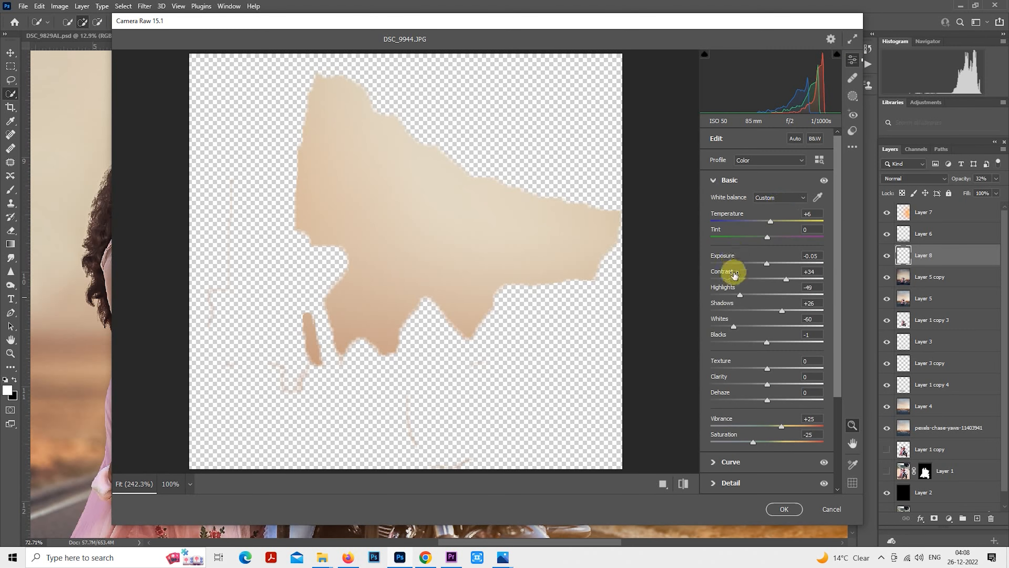
left_click_drag(728, 294, 724, 295)
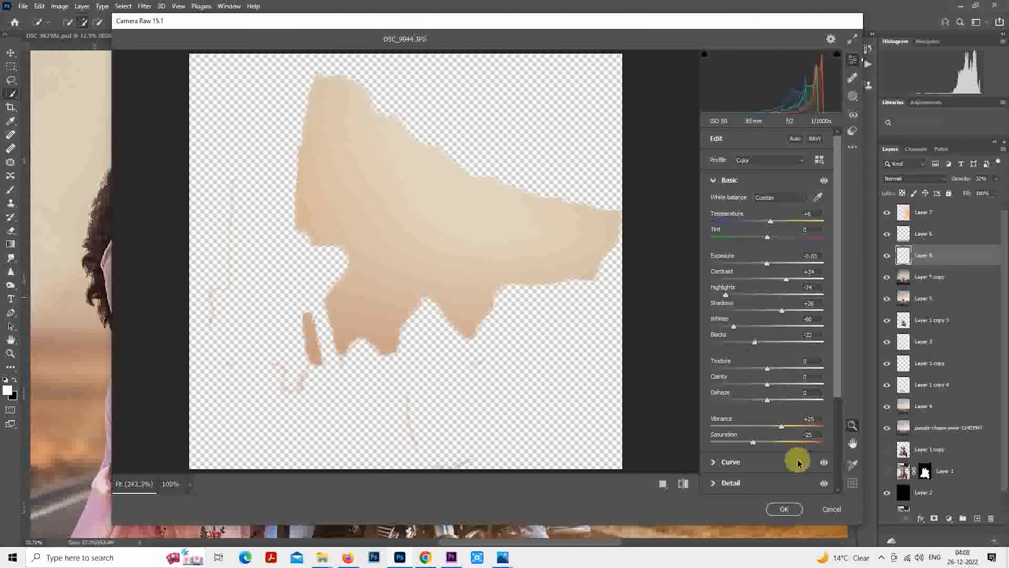
left_click(783, 509)
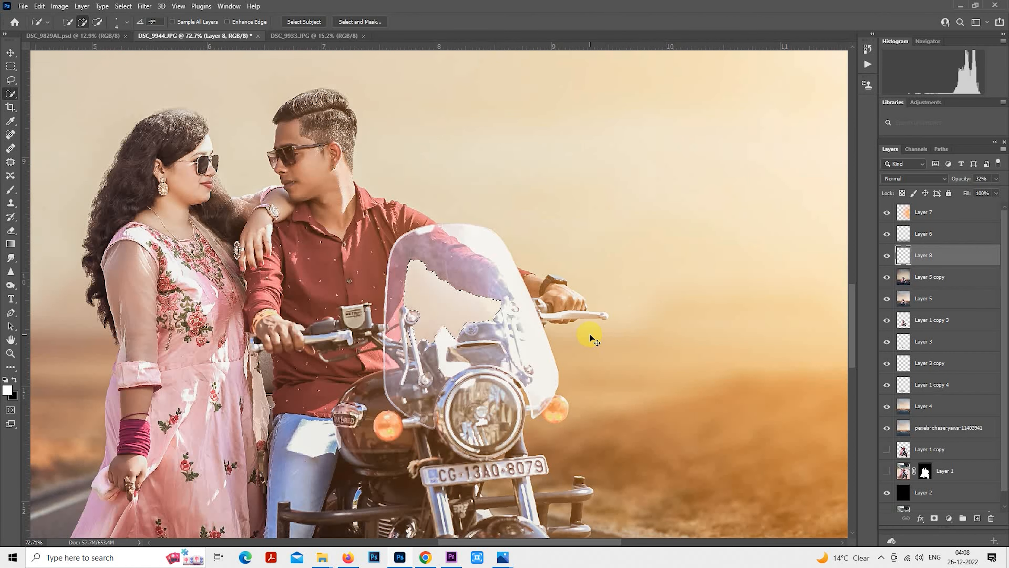
Examine the finished composite as a whole and up close around the couple, motorcycle and windshield.
scroll(590, 338, "down", 8)
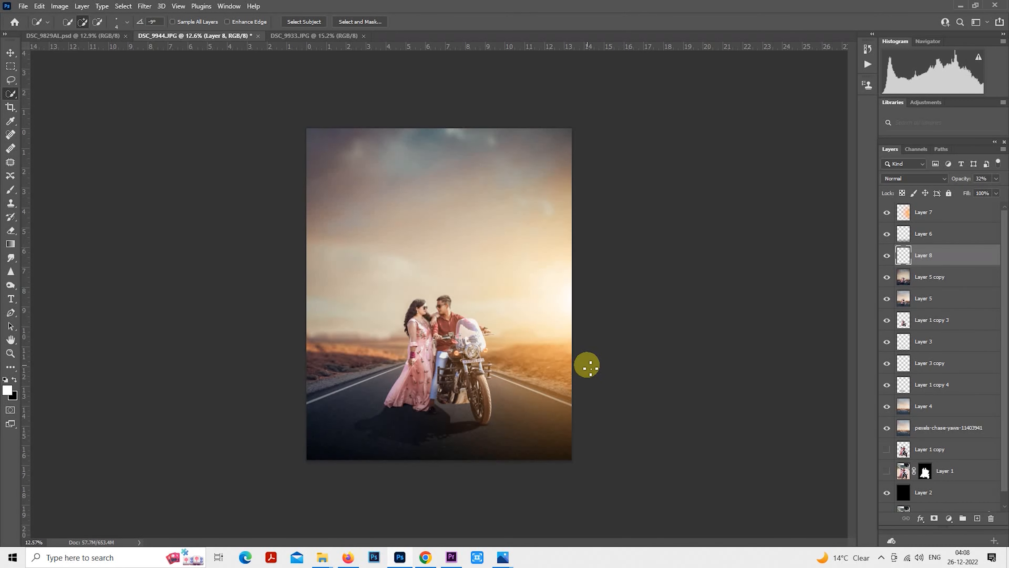
scroll(587, 364, "up", 2)
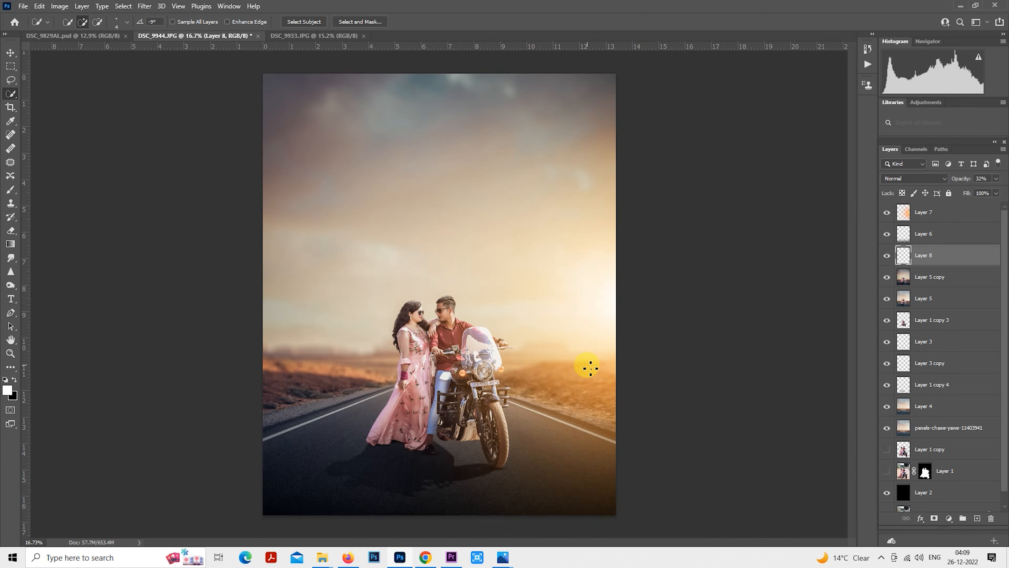
scroll(587, 365, "down", 1)
scroll(586, 365, "up", 4)
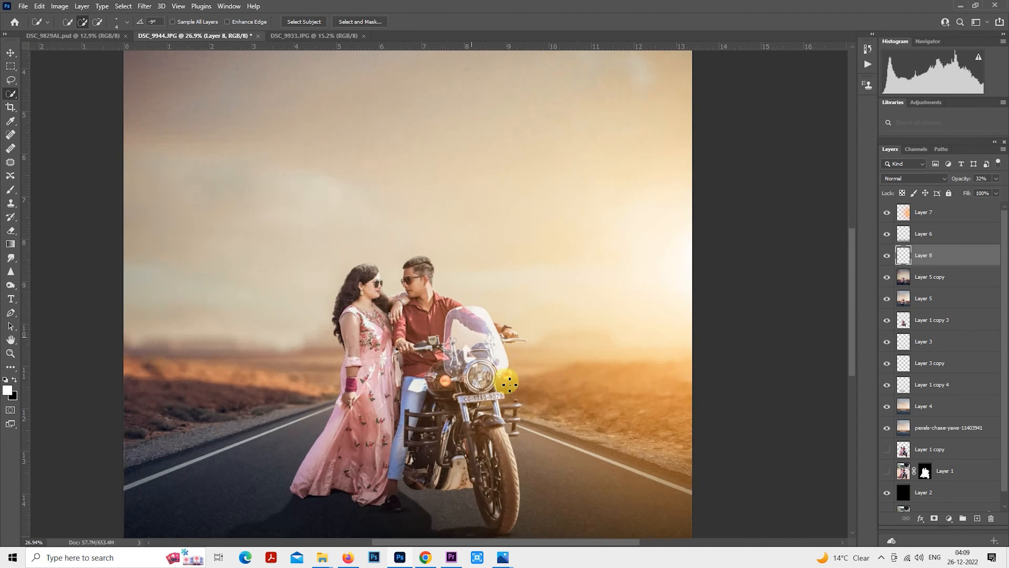
scroll(509, 383, "up", 2)
scroll(523, 354, "down", 2)
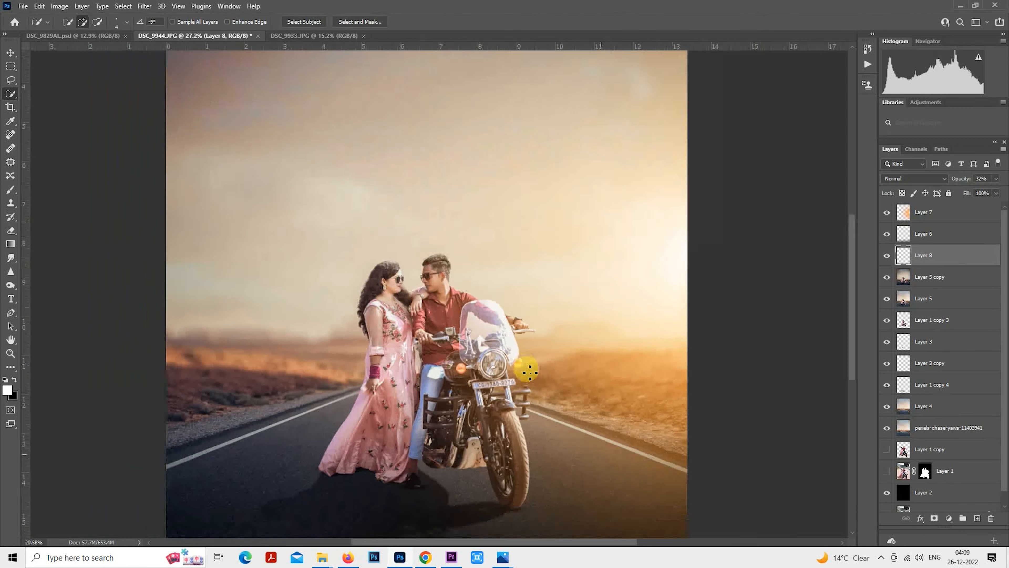
scroll(524, 368, "down", 1)
scroll(480, 286, "up", 8)
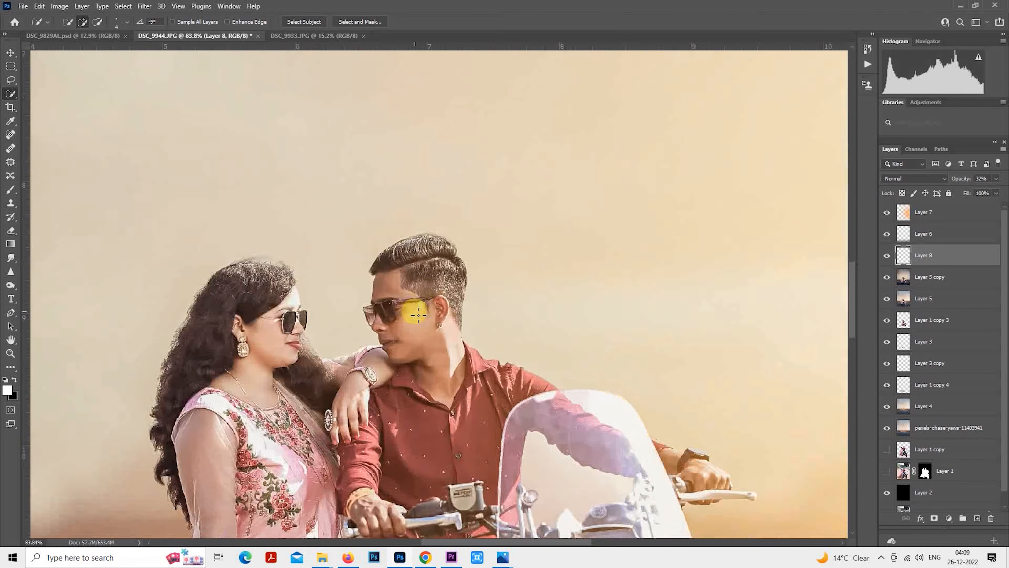
scroll(419, 315, "down", 8)
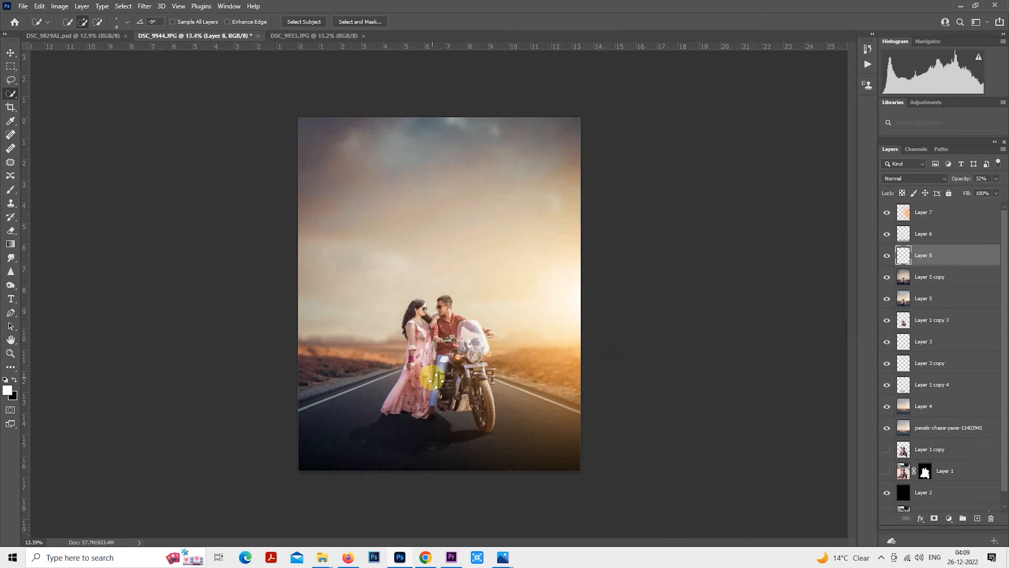
scroll(591, 304, "up", 1)
scroll(614, 290, "up", 1)
scroll(624, 289, "down", 1)
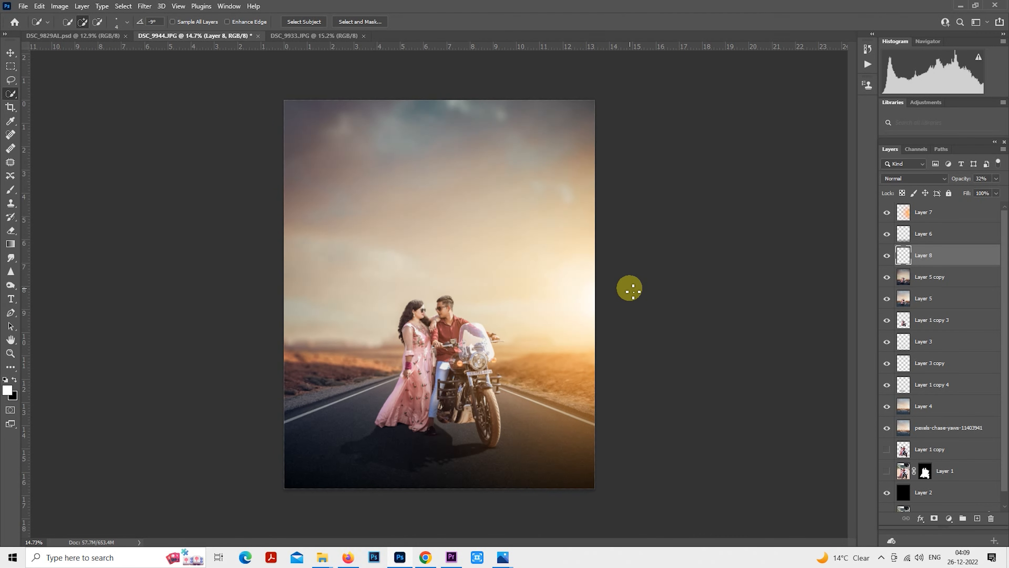
scroll(630, 288, "down", 1)
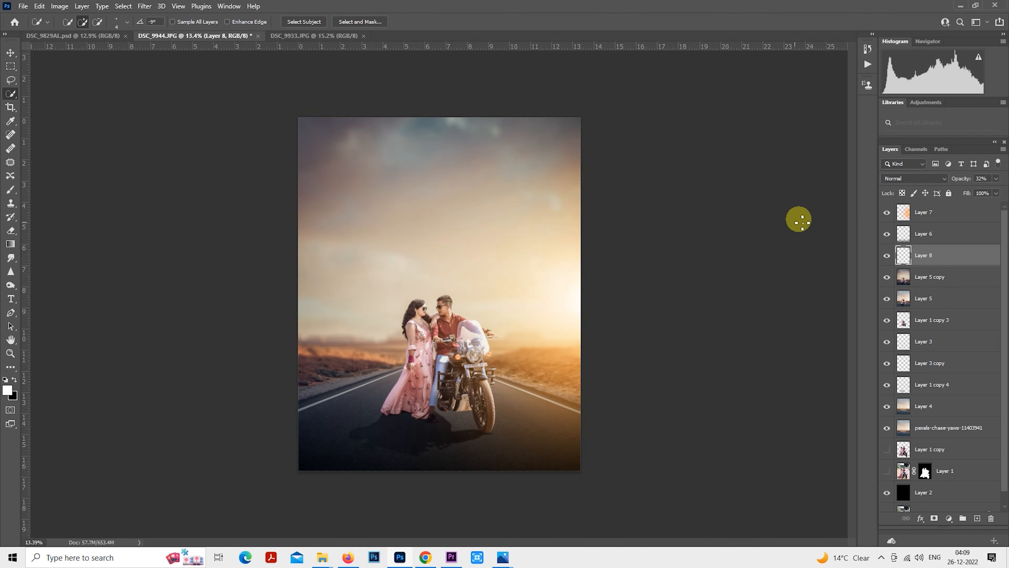
Switch to the File Explorer window showing the pre edit folder.
mouse_move(325, 560)
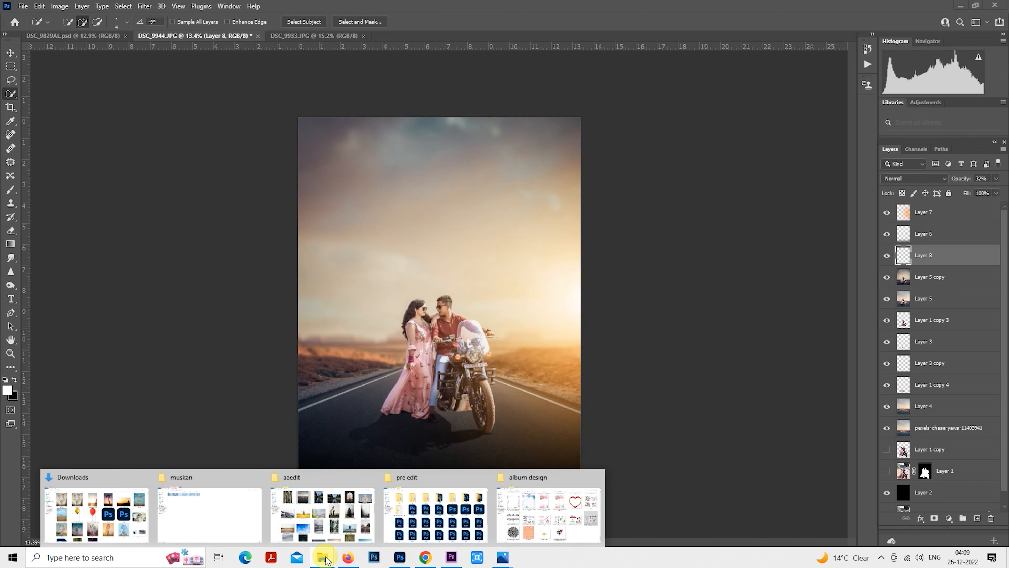
left_click(431, 527)
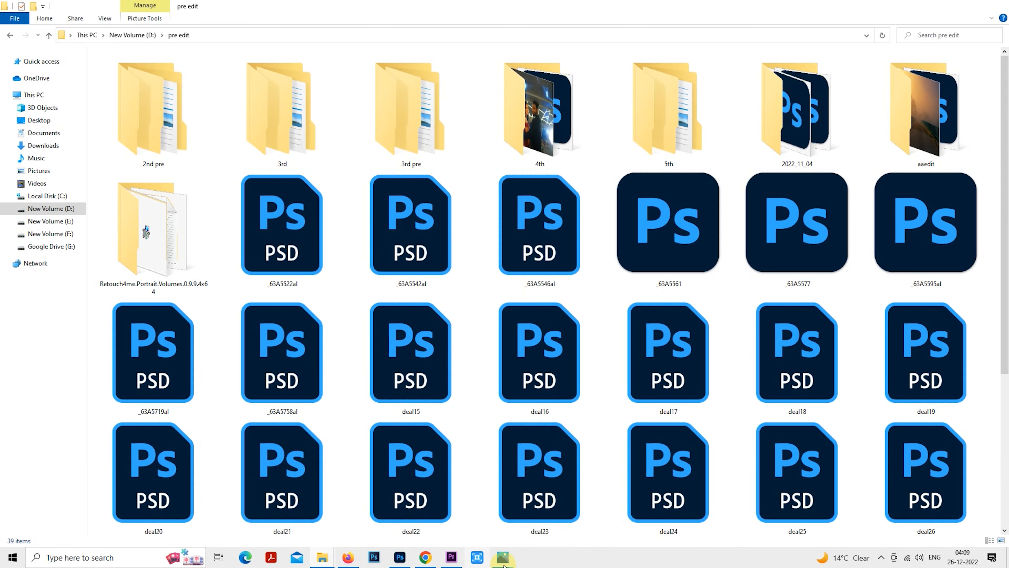
Place the smoke png2 image from the ALEDITZ folder in Videos into the DSC_9944 composite.
left_click(38, 183)
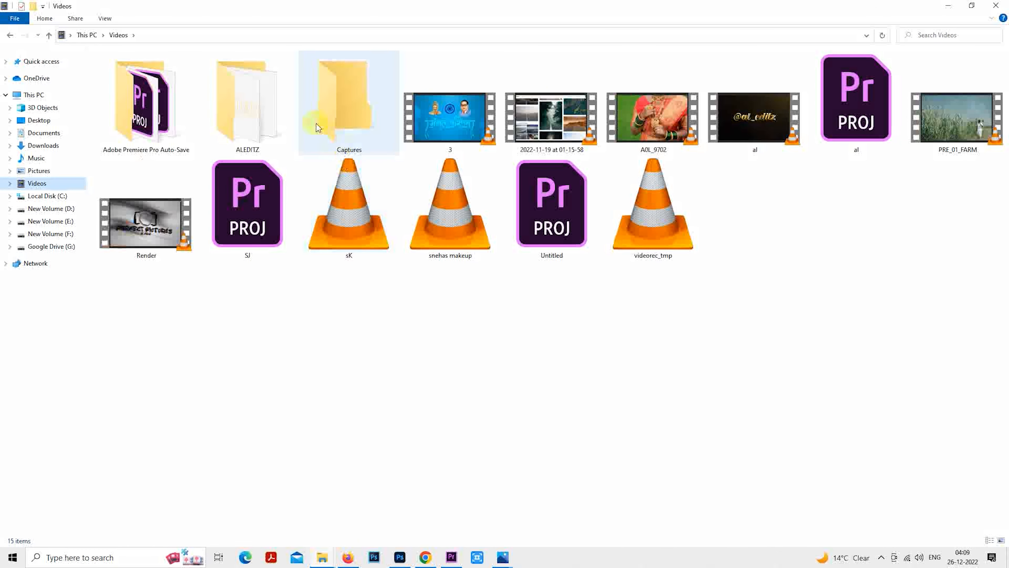
double_click(269, 128)
left_click(466, 114)
left_click_drag(466, 113, 438, 461)
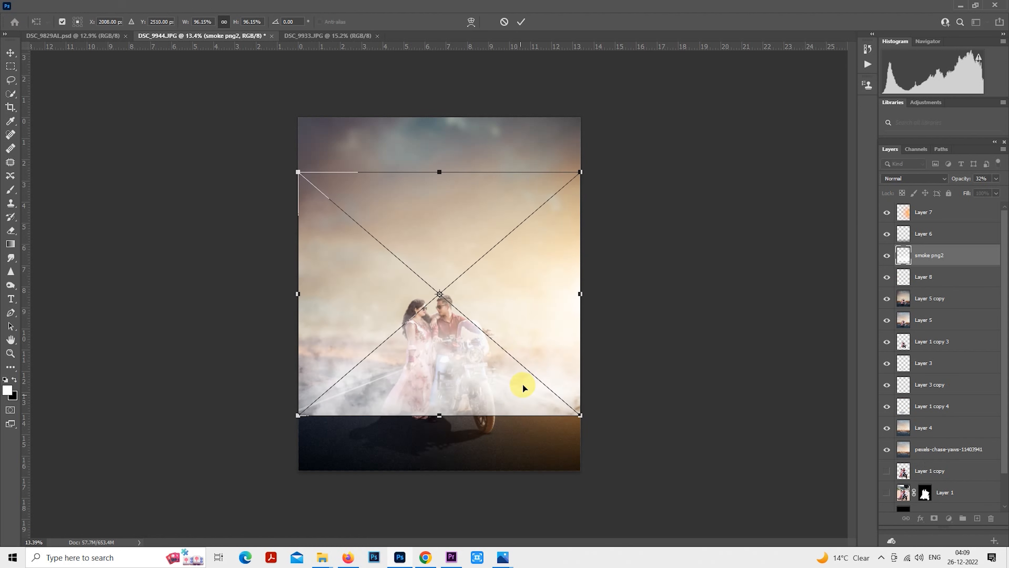
Position the placed smoke over the lower road, scaling it to about 110% width and 61% height.
left_click_drag(515, 306, 511, 364)
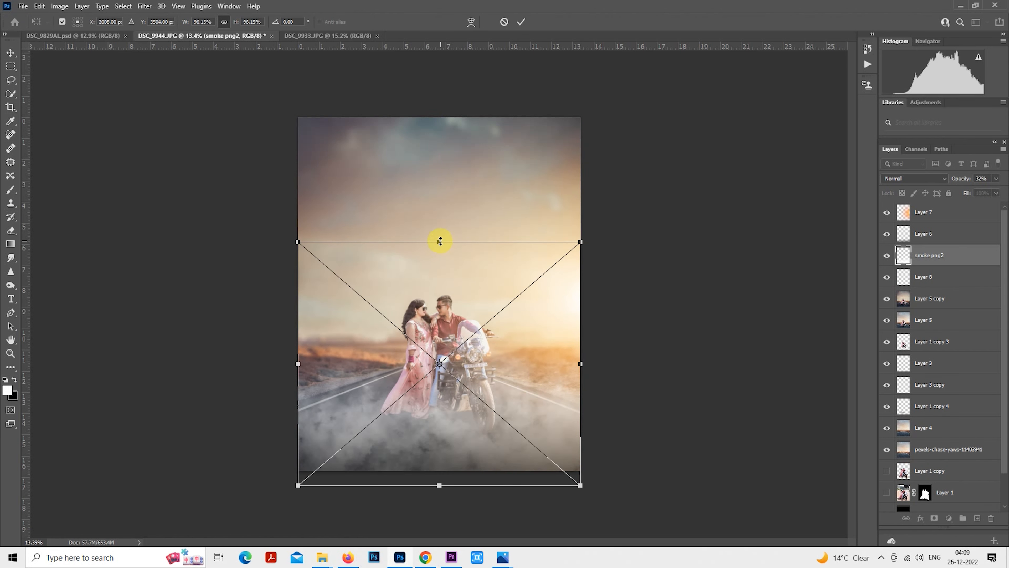
left_click_drag(440, 241, 440, 336)
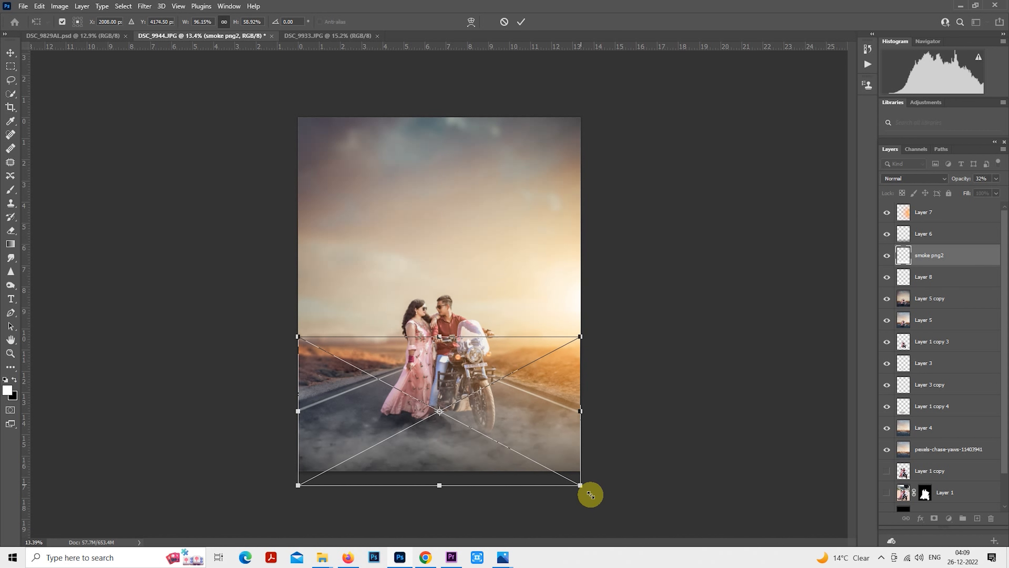
left_click_drag(590, 495, 595, 500)
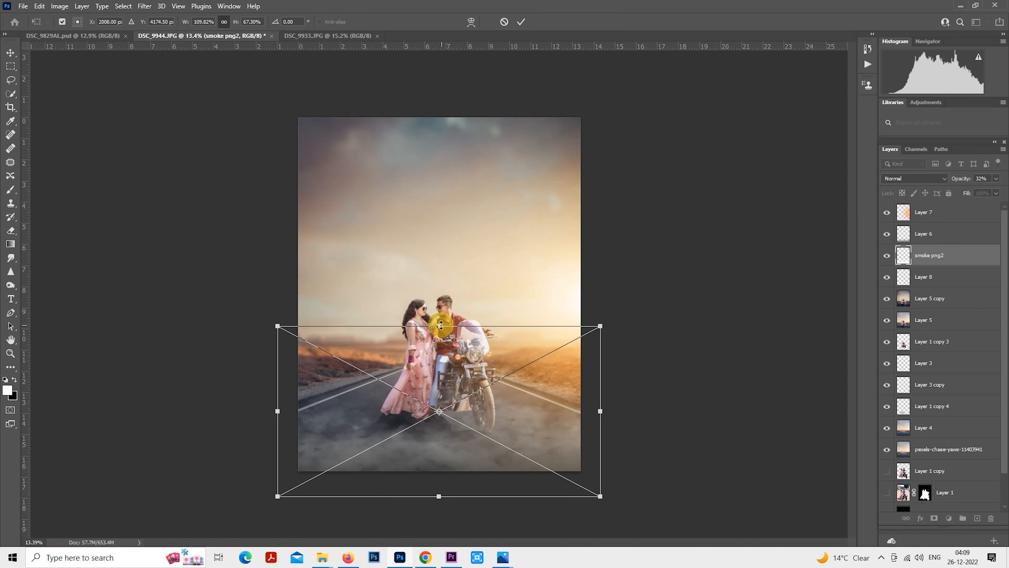
left_click_drag(441, 325, 439, 341)
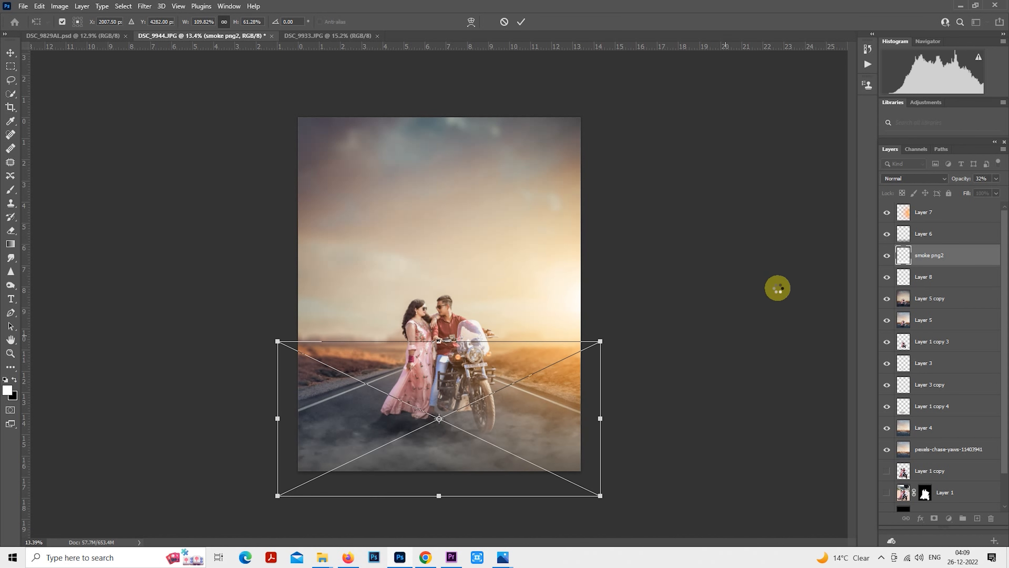
left_click(777, 287)
Rasterize the smoke png2 layer, move it above Layer 6 and set its opacity to 61%.
right_click(922, 255)
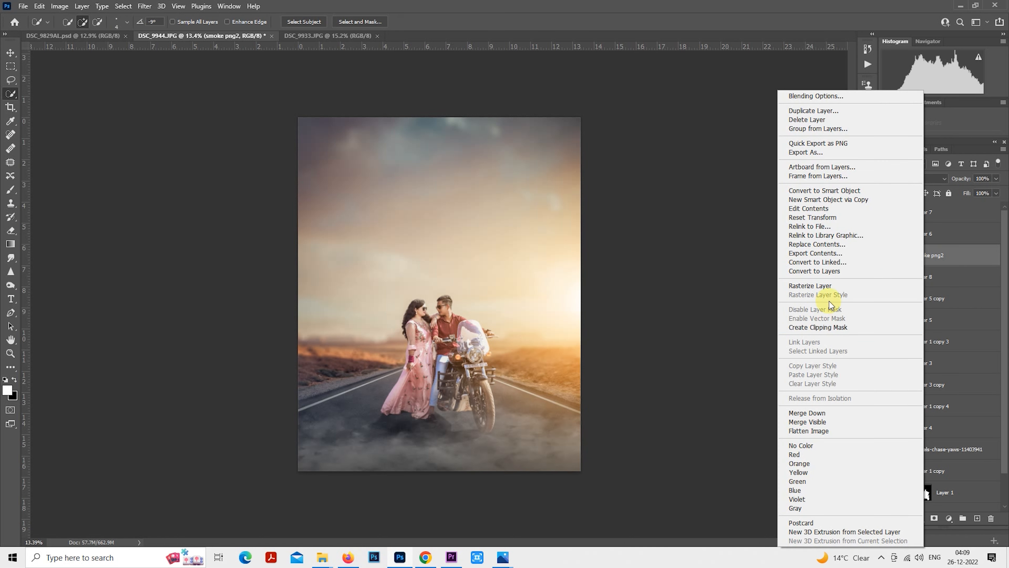
left_click(830, 285)
left_click_drag(912, 255, 916, 225)
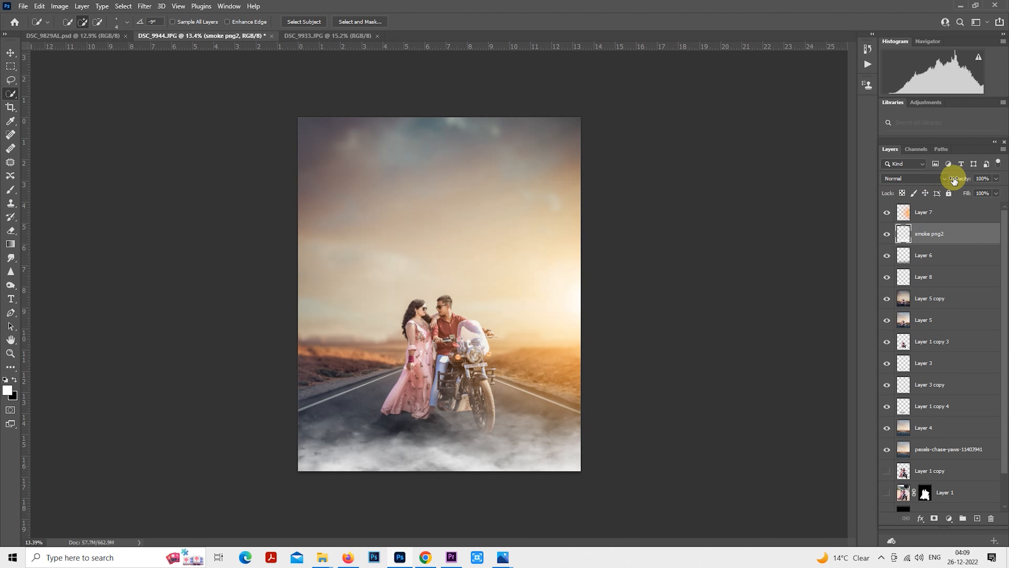
left_click_drag(957, 179, 937, 180)
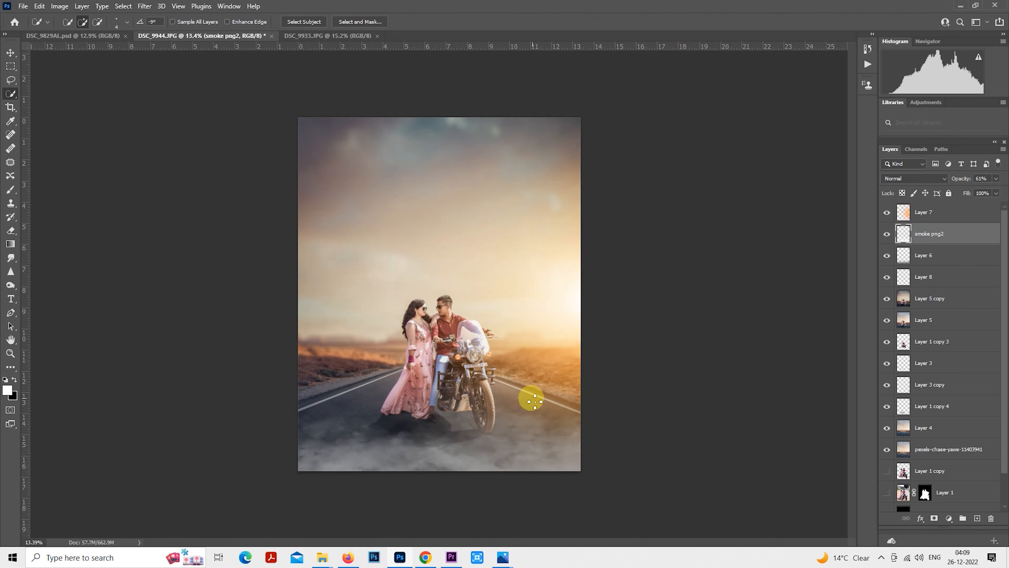
Transform the smoke again, stretching its height to about 111% and shifting it slightly sideways over the road.
right_click(521, 394)
left_click(556, 323)
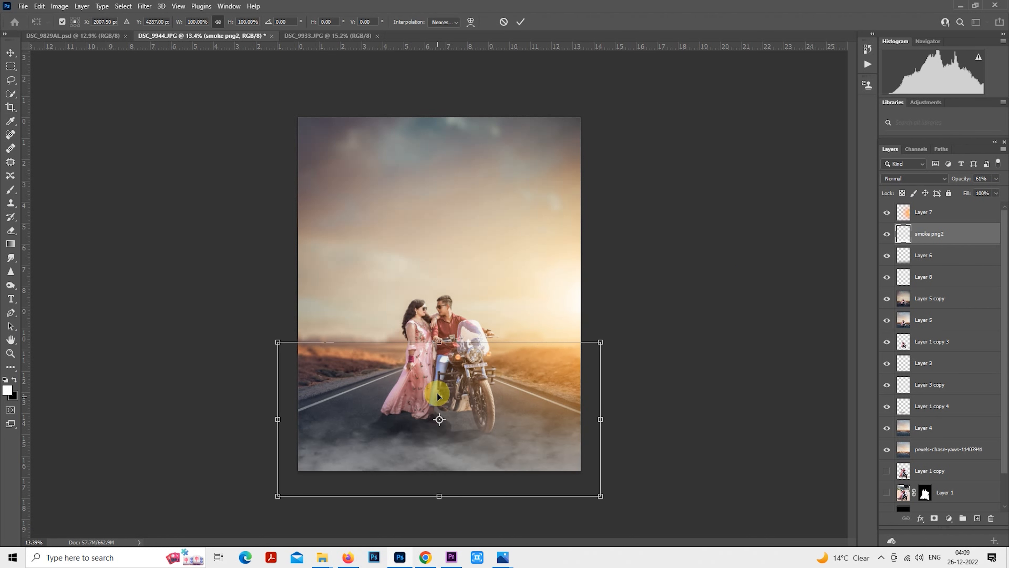
left_click_drag(439, 340, 440, 331)
left_click_drag(459, 376, 461, 385)
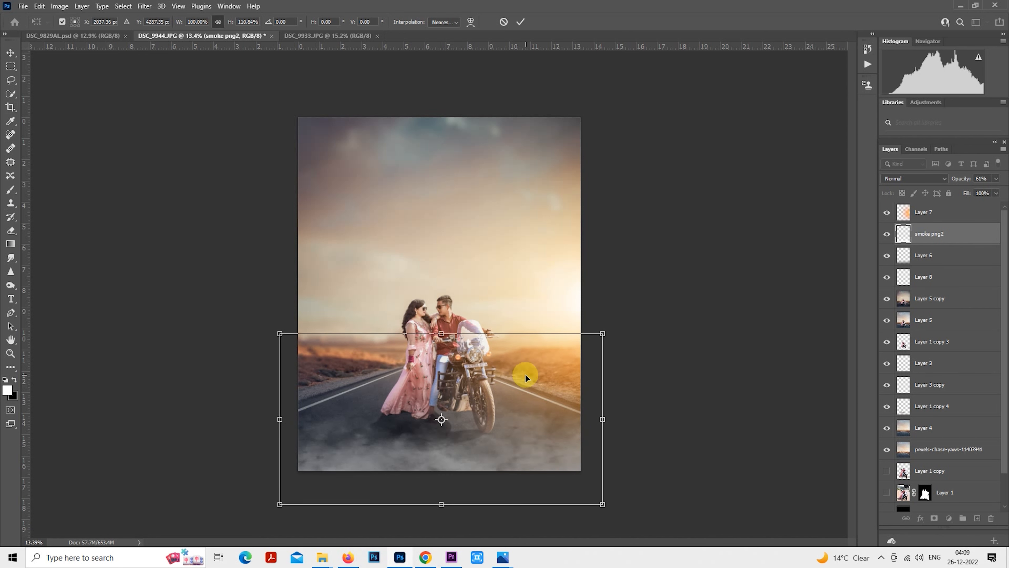
key("Return")
key("w")
scroll(507, 360, "up", 1)
scroll(507, 361, "up", 1)
scroll(512, 338, "down", 2)
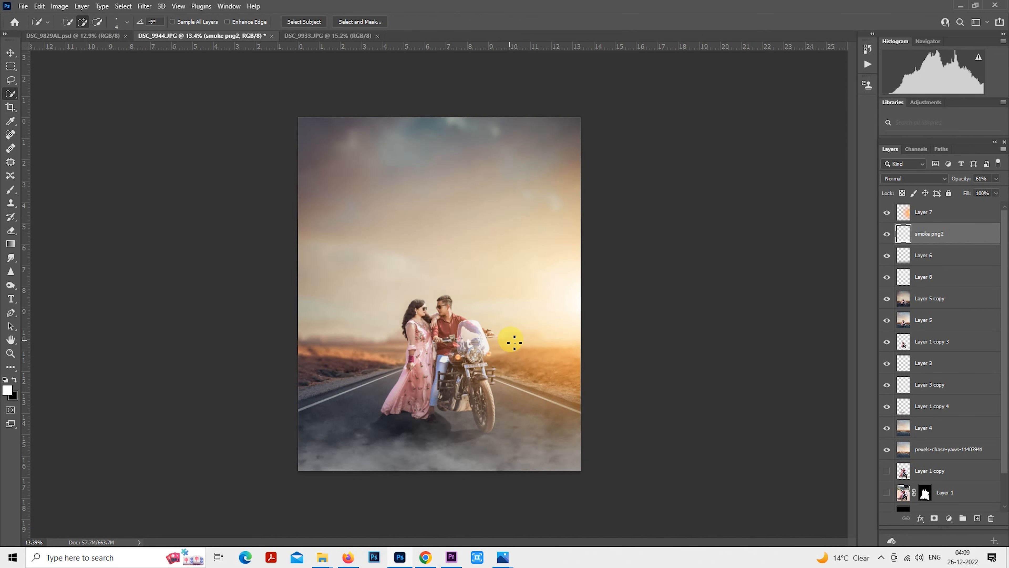
scroll(514, 342, "up", 1)
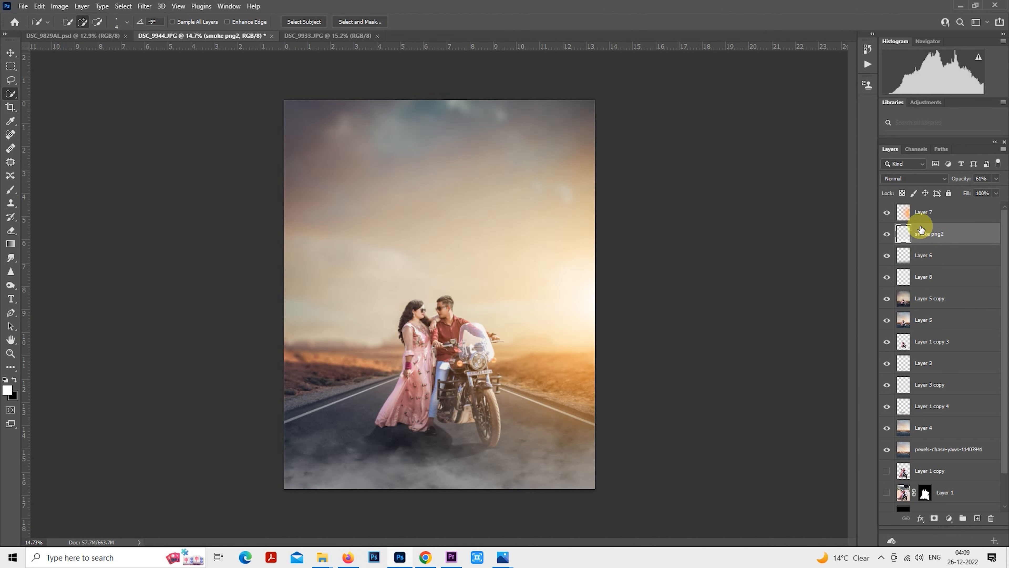
left_click(920, 214)
left_click(944, 519)
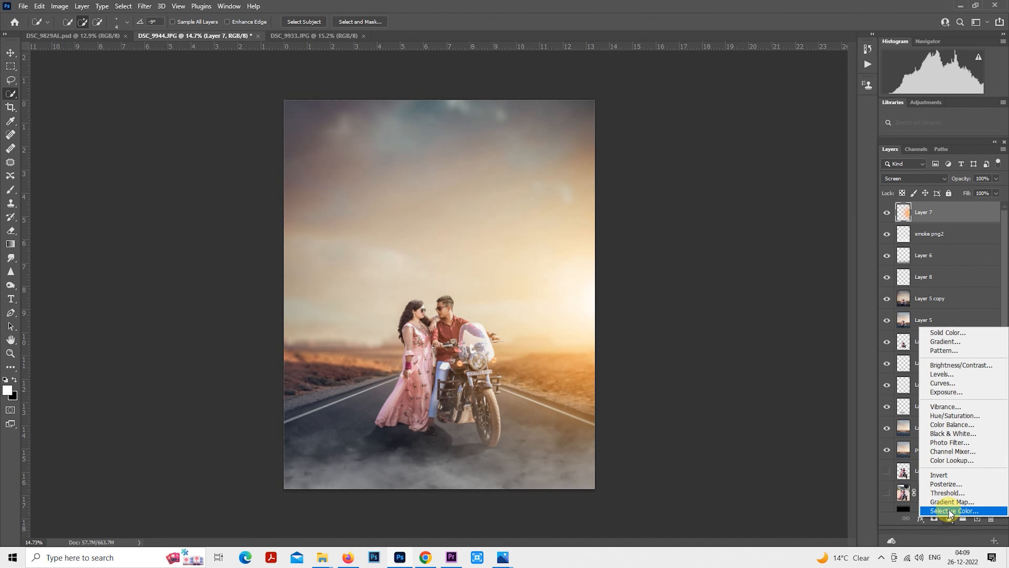
left_click(931, 510)
left_click(682, 104)
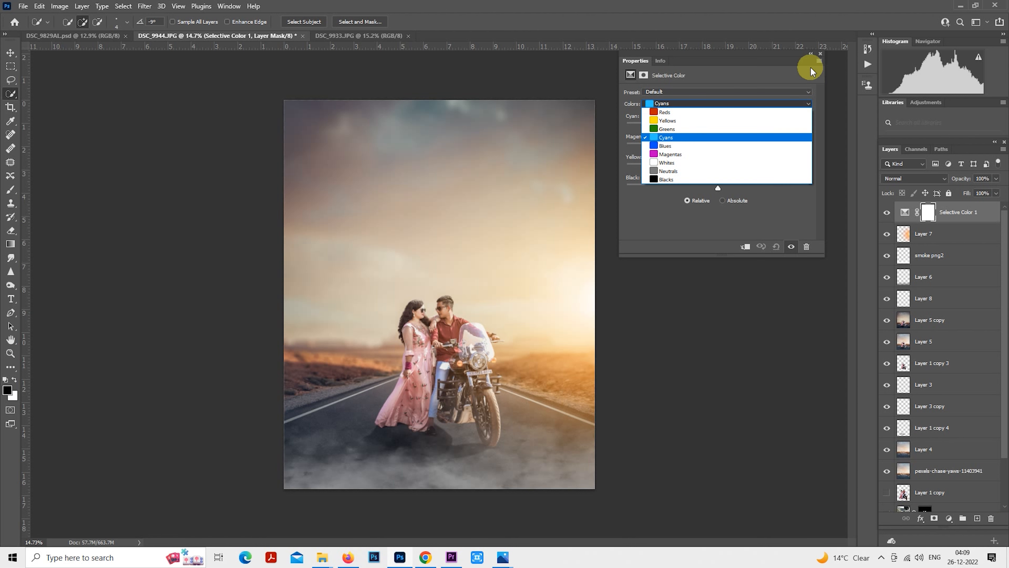
left_click(819, 57)
left_click(819, 53)
key("Delete")
key("Delete")
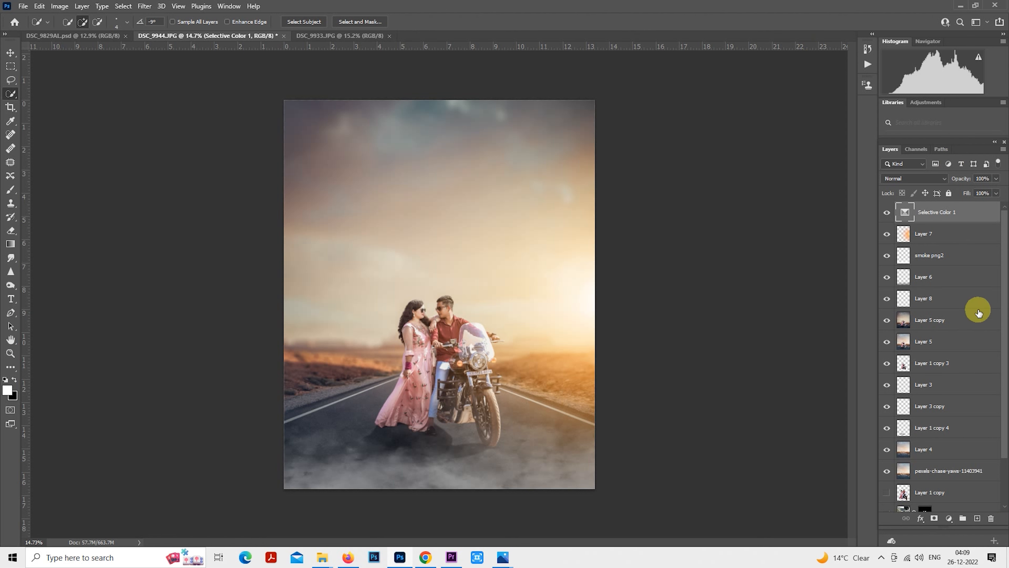
Add a Color Lookup adjustment above Layer 7, try the 3D LUT presets and choose LateSunset.3DL.
left_click(948, 519)
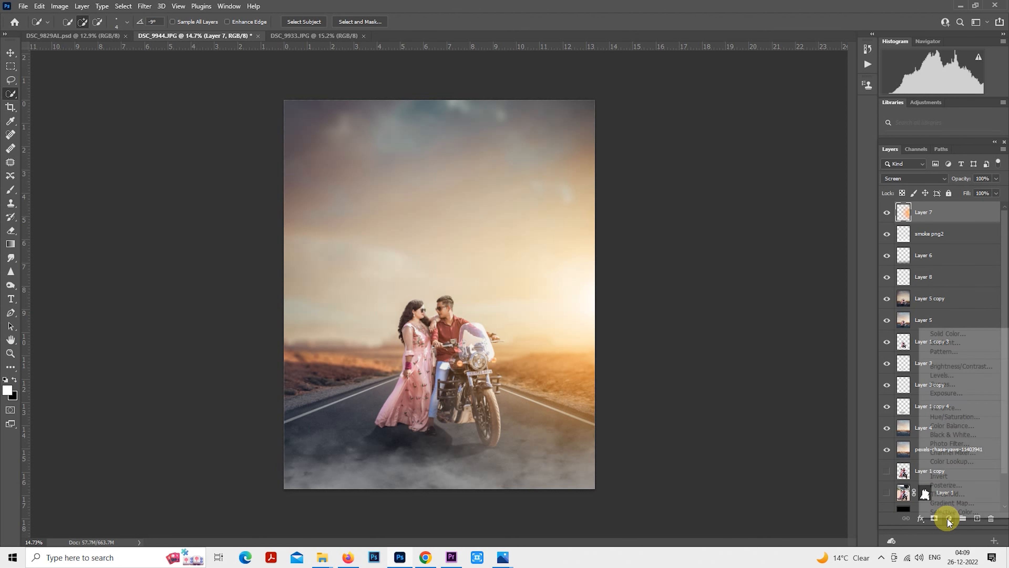
left_click(959, 461)
left_click(713, 90)
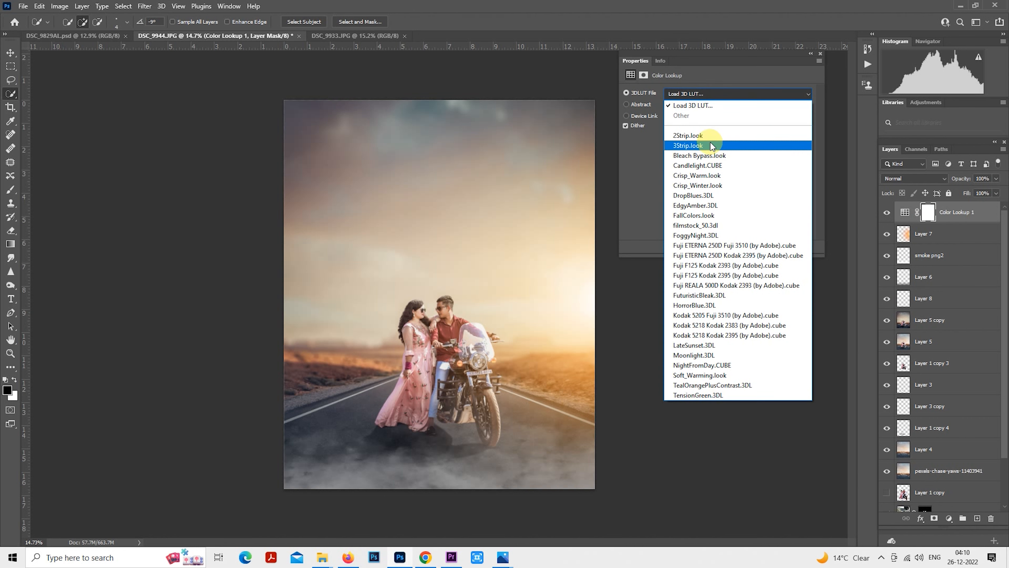
left_click(710, 137)
scroll(715, 92, "down", 1)
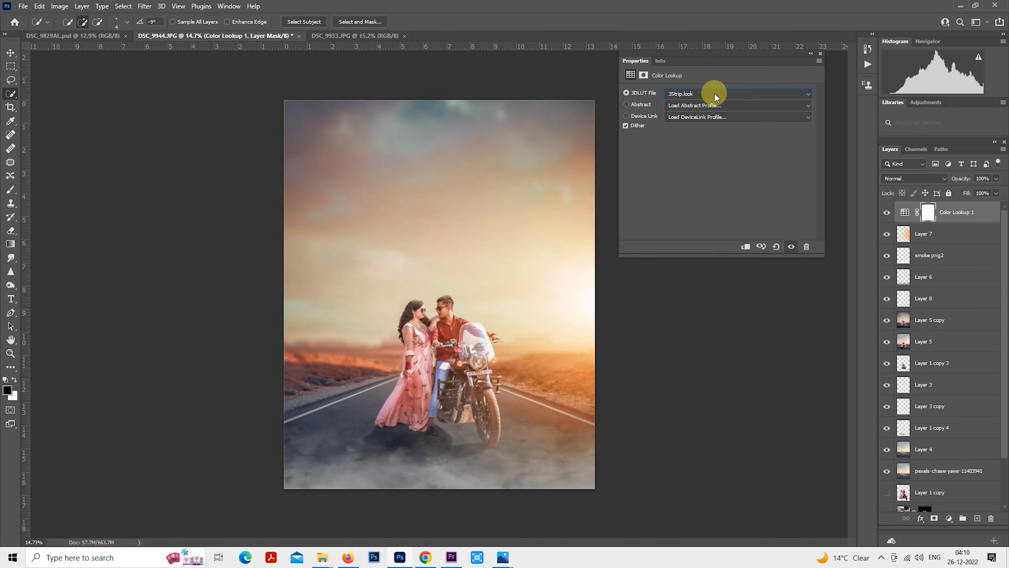
scroll(715, 92, "down", 4)
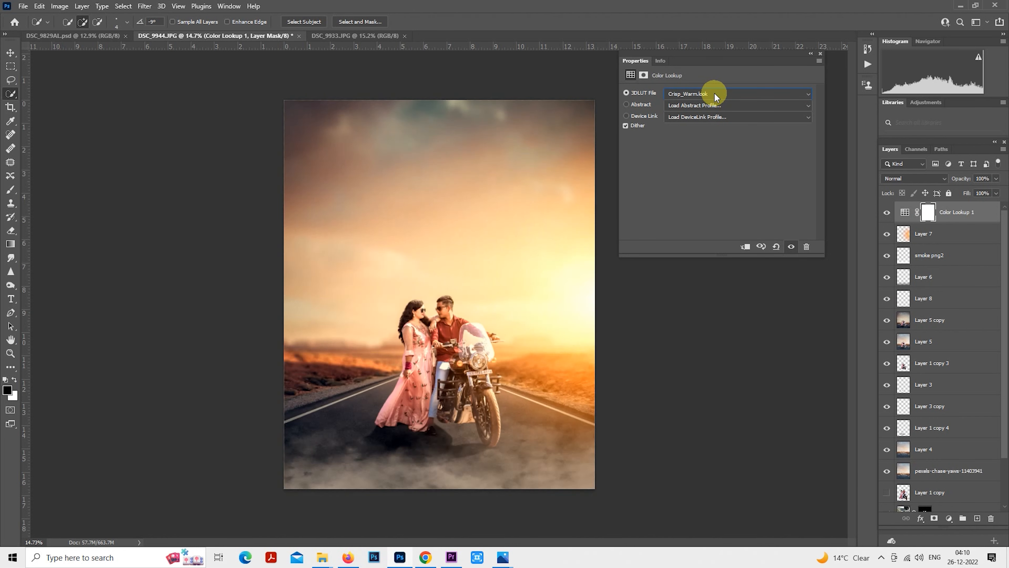
scroll(714, 93, "down", 2)
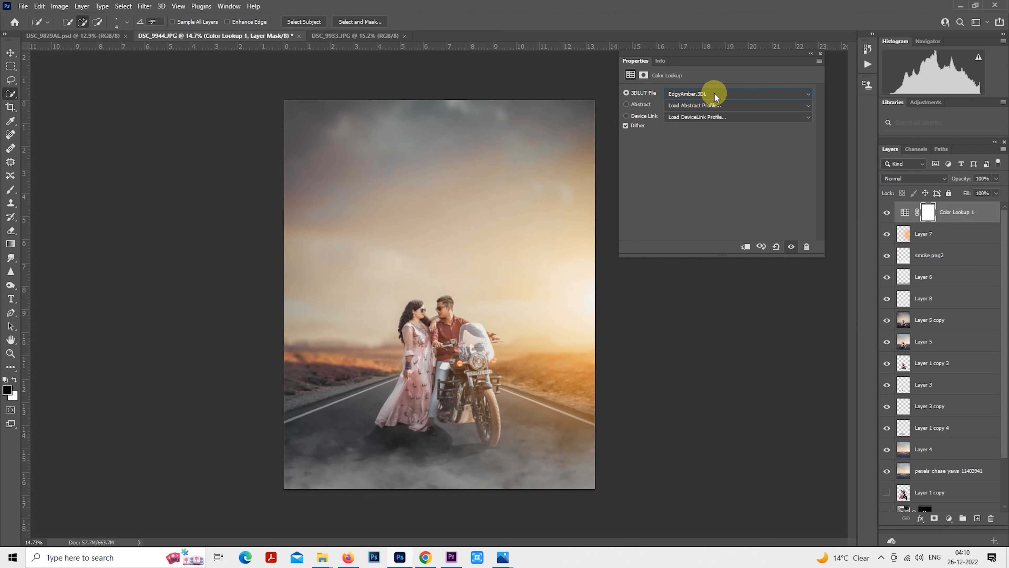
scroll(714, 92, "down", 2)
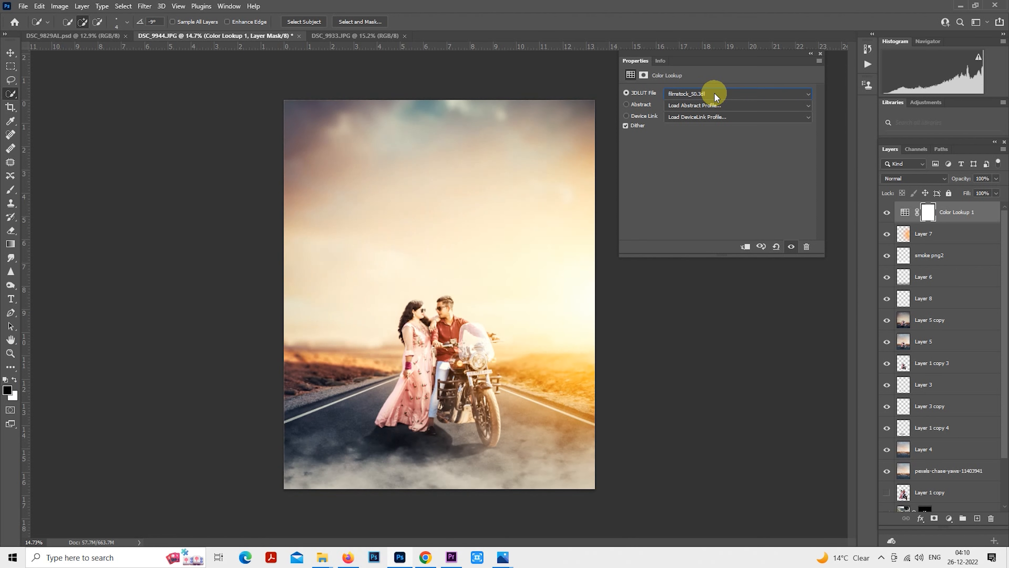
scroll(714, 94, "down", 3)
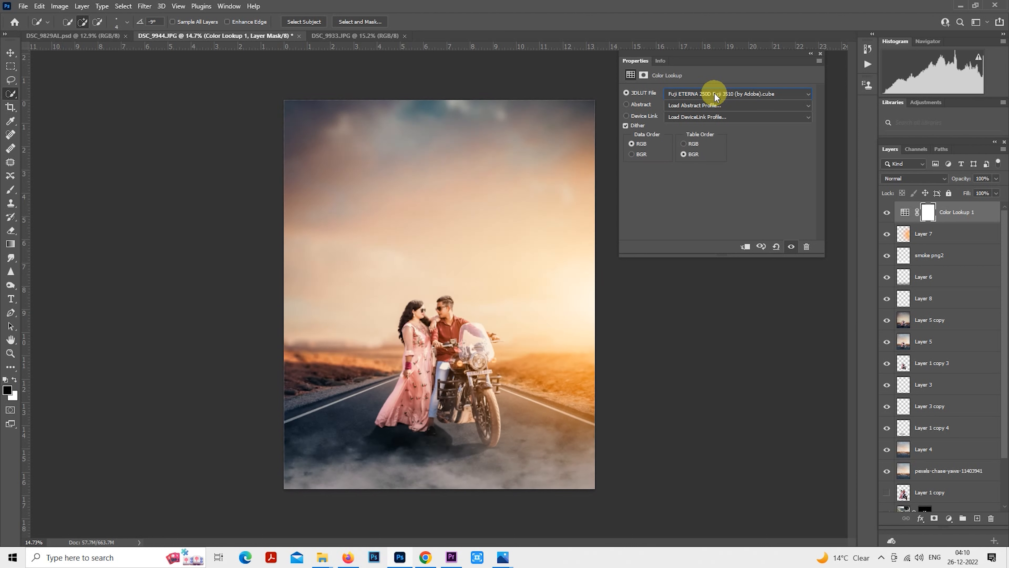
scroll(714, 95, "down", 2)
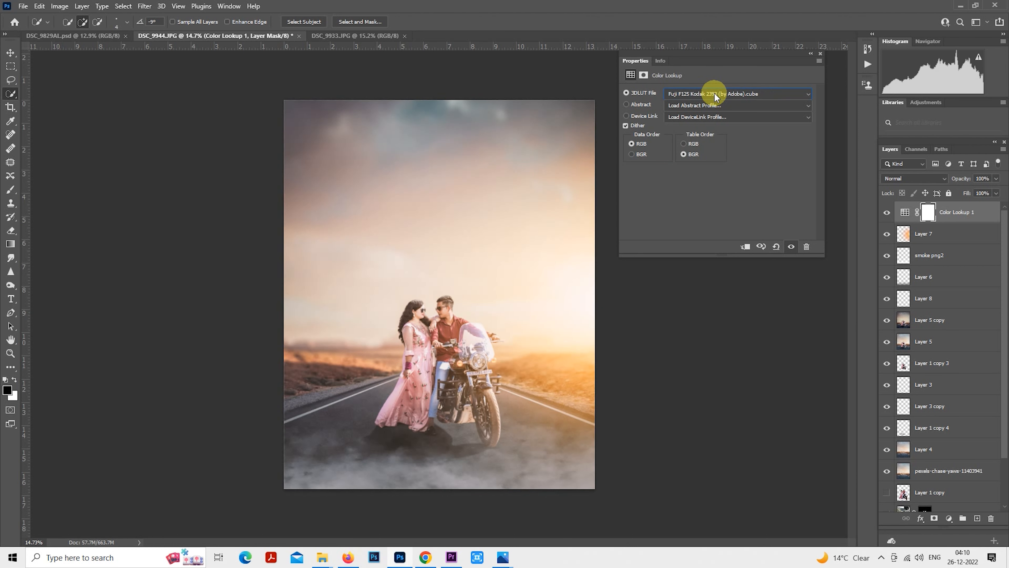
scroll(714, 95, "down", 1)
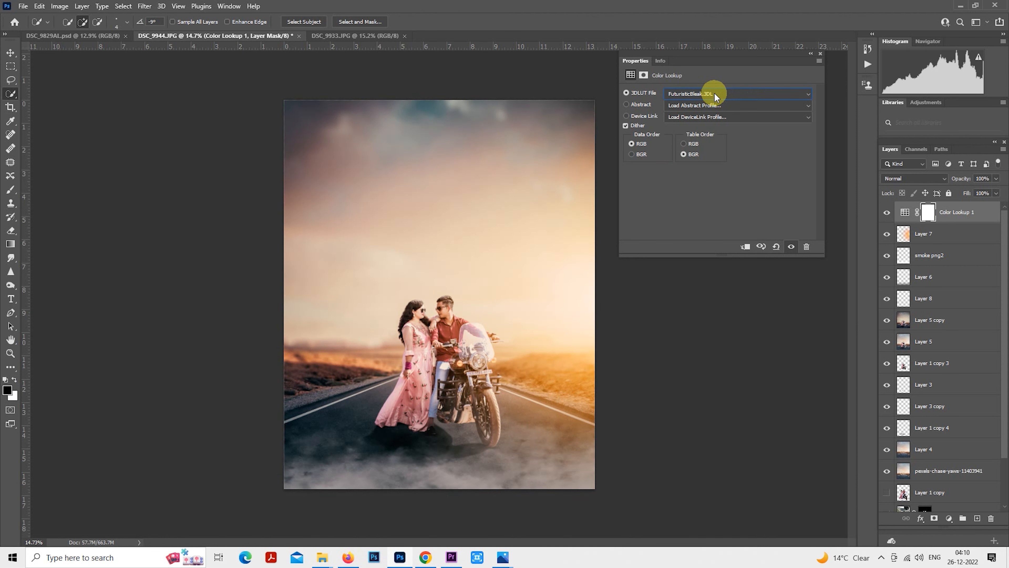
scroll(714, 94, "down", 2)
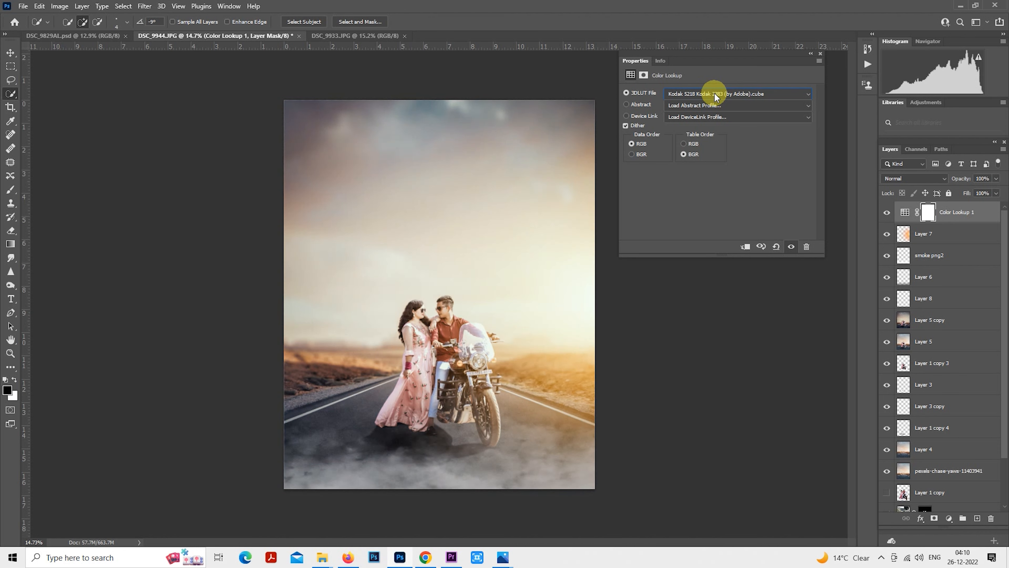
scroll(714, 96, "down", 2)
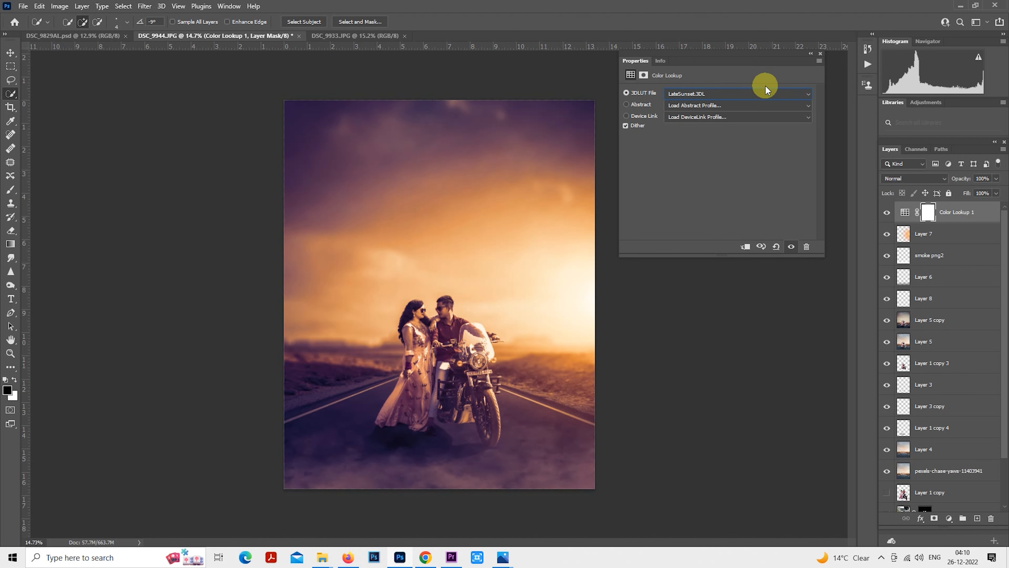
Set the Color Lookup layer's opacity to 29% and its blend mode to Overlay.
left_click_drag(952, 182, 920, 187)
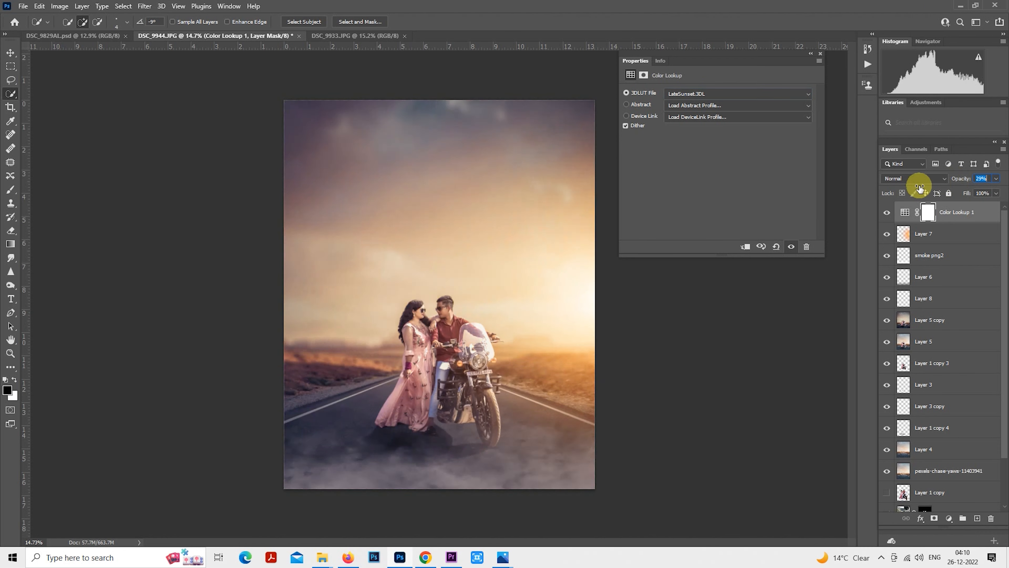
left_click(916, 180)
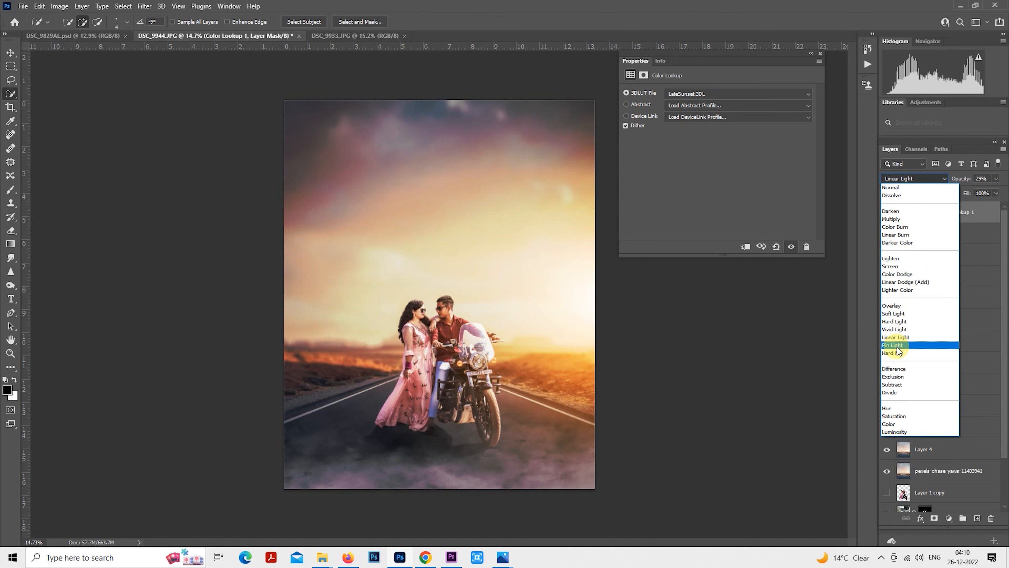
left_click(903, 305)
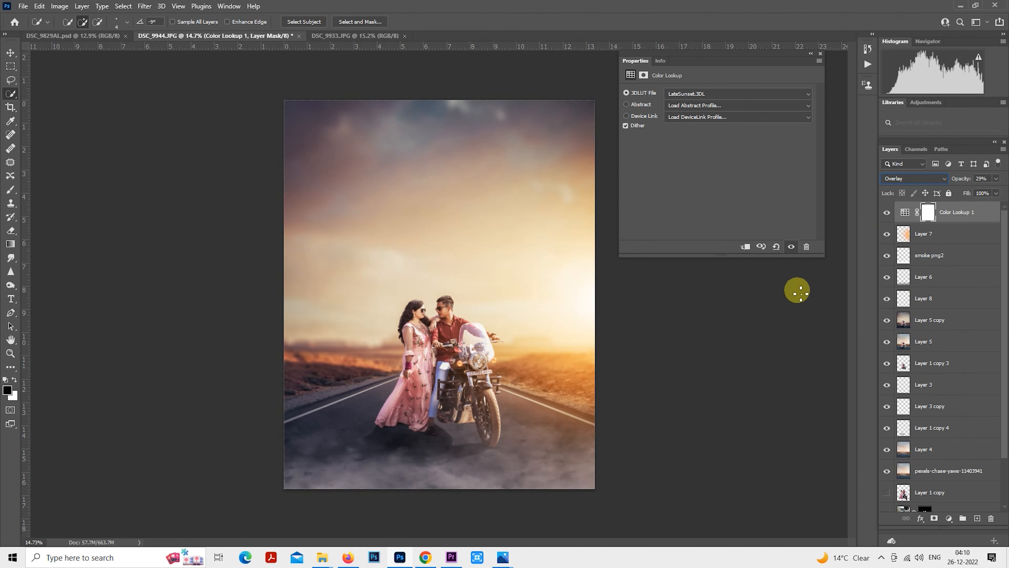
left_click(820, 54)
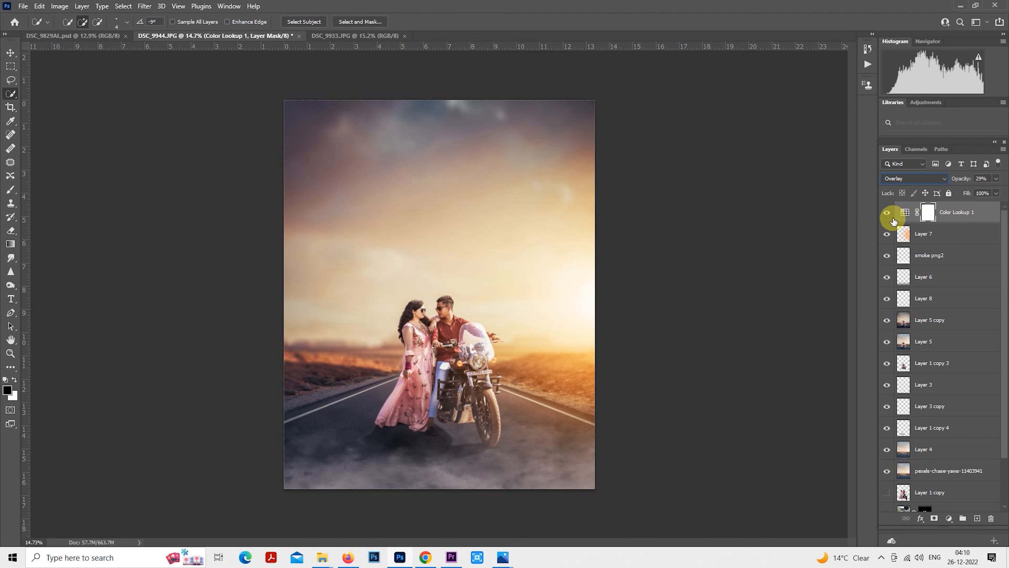
Compare the image with and without the Color Lookup grade and lower its opacity to 17%.
left_click(886, 212)
left_click(887, 212)
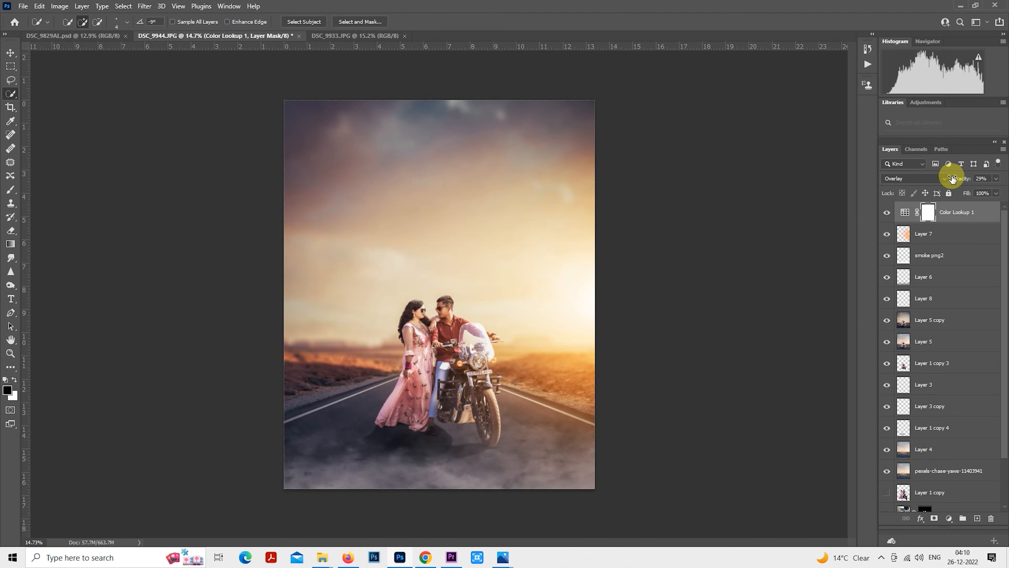
mouse_move(953, 179)
left_mouse_down()
mouse_move(924, 180)
mouse_move(938, 180)
left_mouse_up()
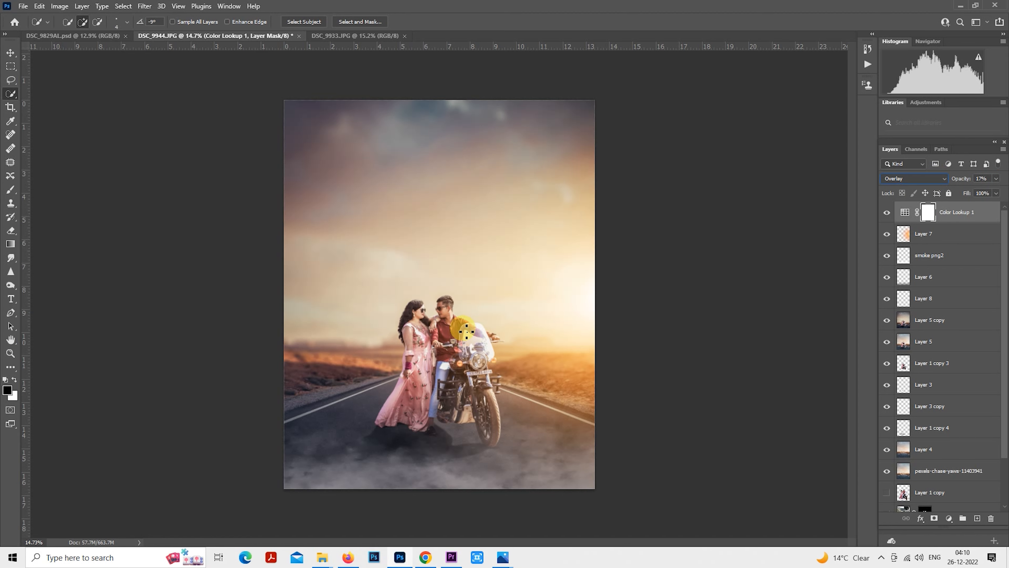
Compare the couple with and without the Color Lookup grade and reduce its opacity to 10%.
scroll(433, 307, "up", 10)
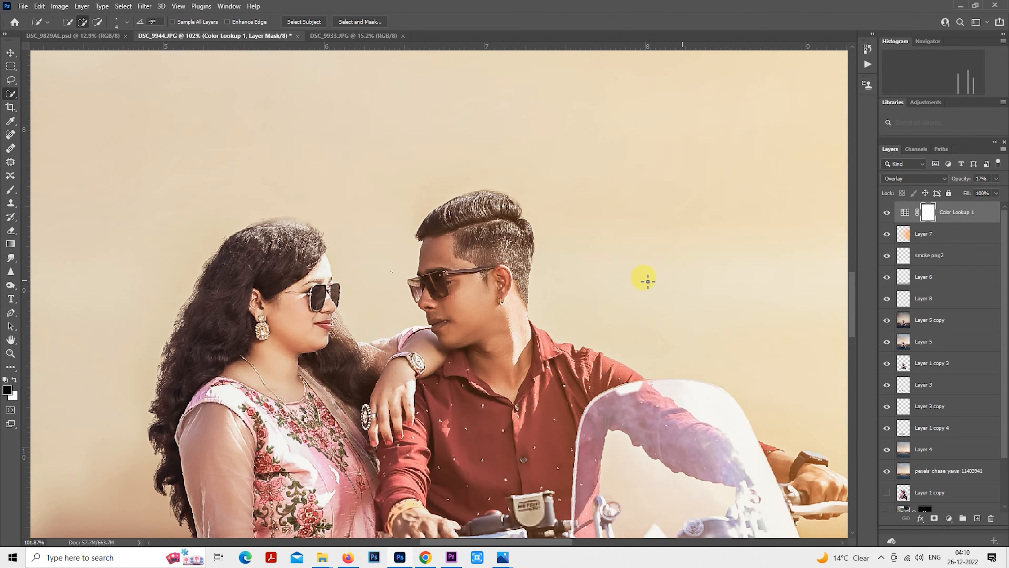
left_click(889, 212)
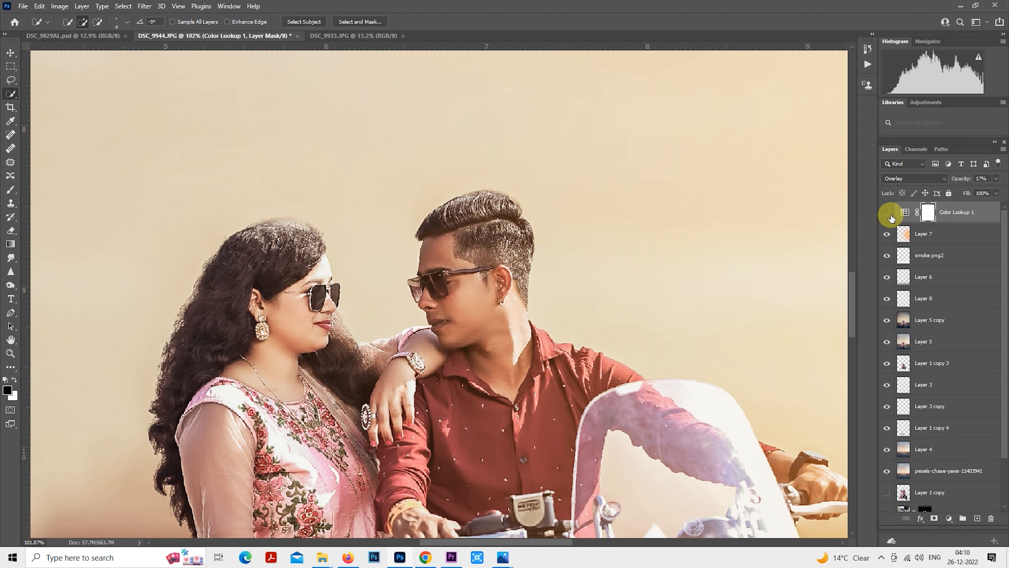
left_click(888, 213)
left_click(11, 66)
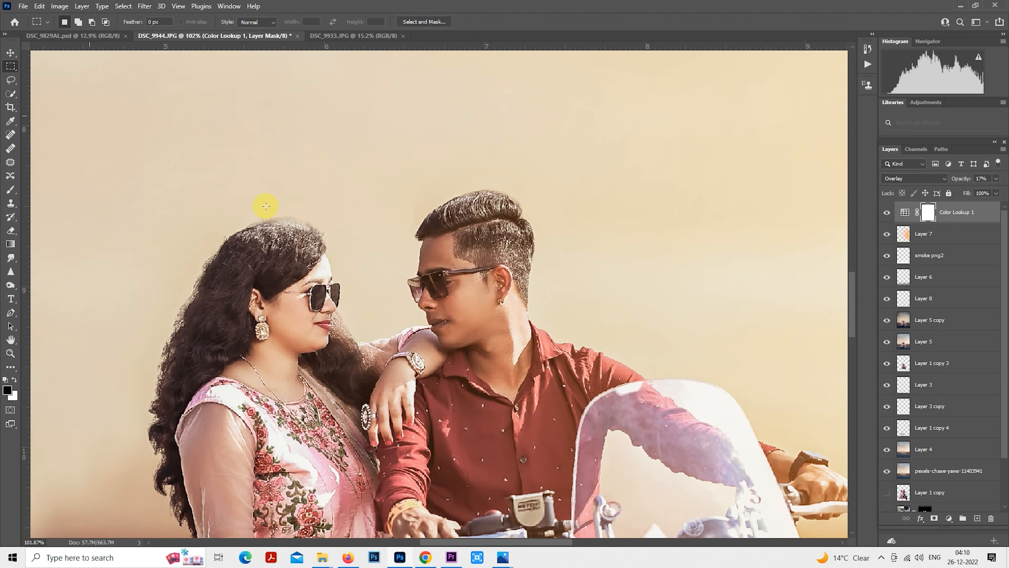
scroll(457, 310, "down", 8)
scroll(457, 320, "down", 2)
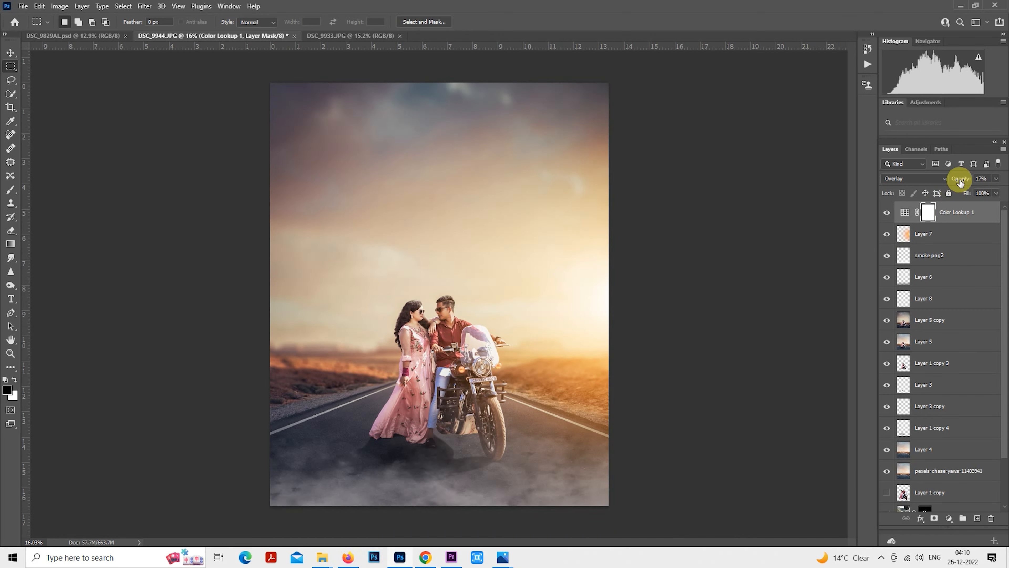
left_click_drag(959, 177, 955, 178)
scroll(466, 319, "down", 2)
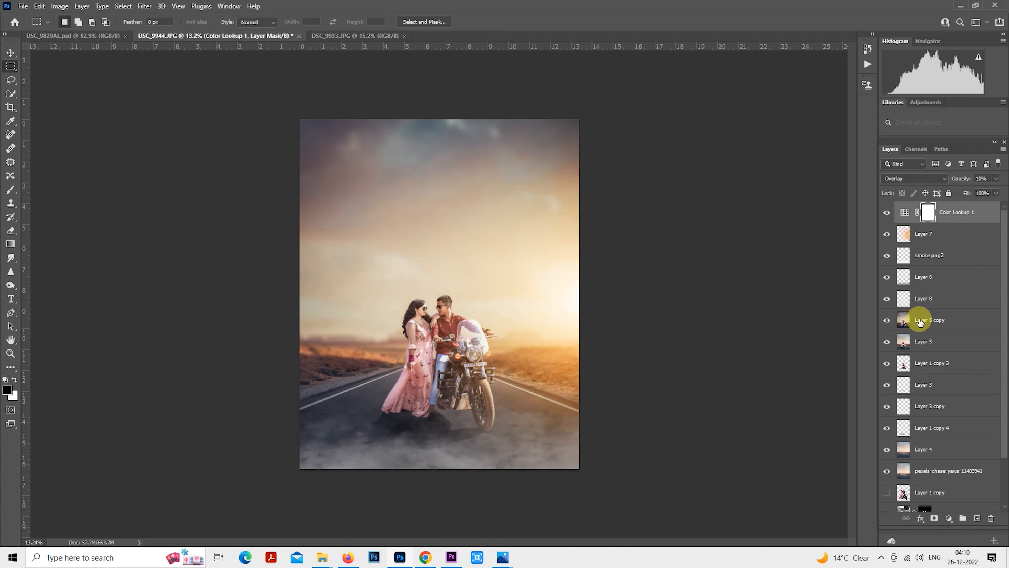
Apply a Camera Raw vignette of -14 to Layer 5 copy with Midpoint 0, Roundness +46 and Feather 100.
left_click(901, 322)
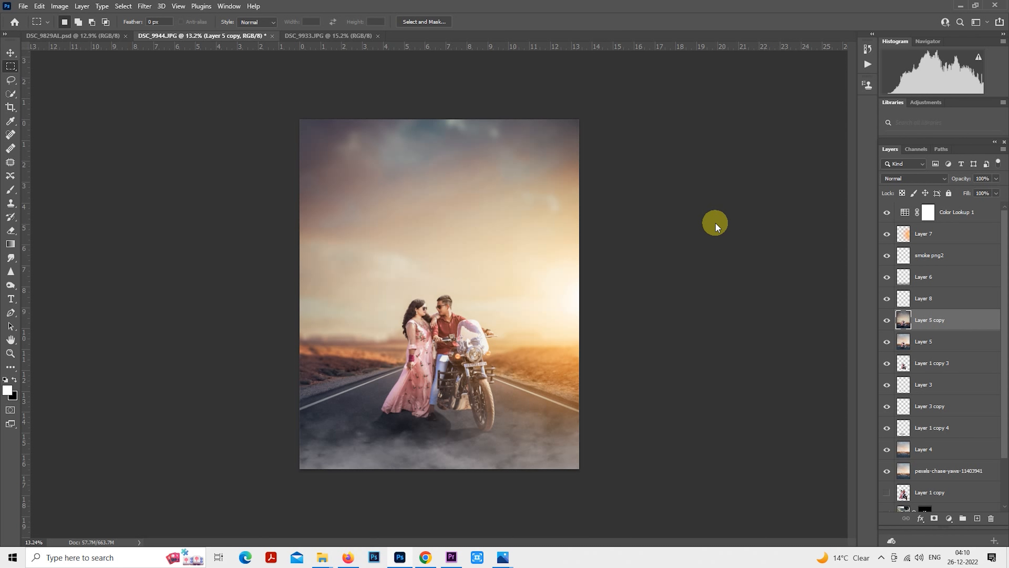
key("ctrl+shift+a")
left_click(714, 181)
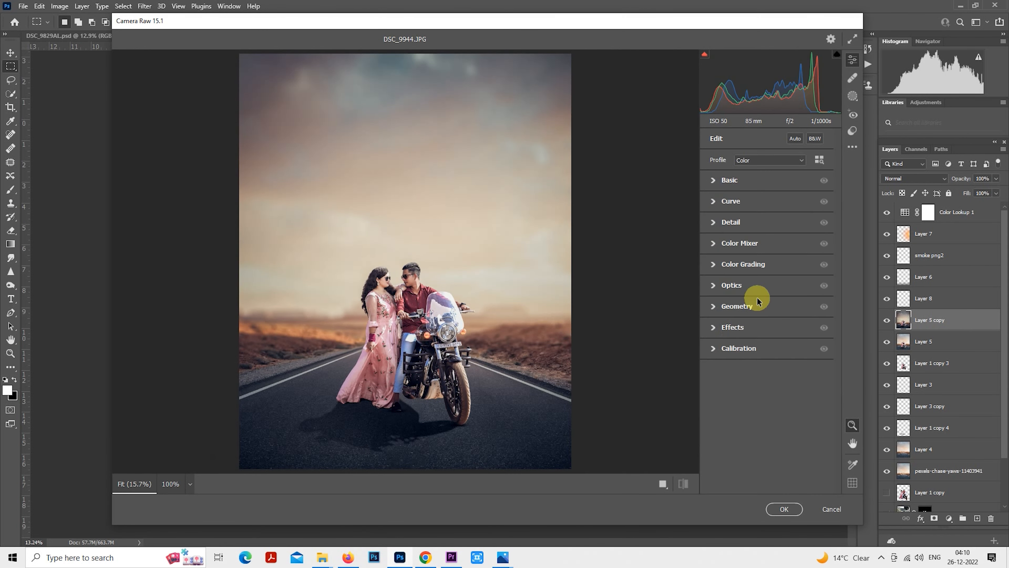
left_click(715, 329)
left_click(759, 373)
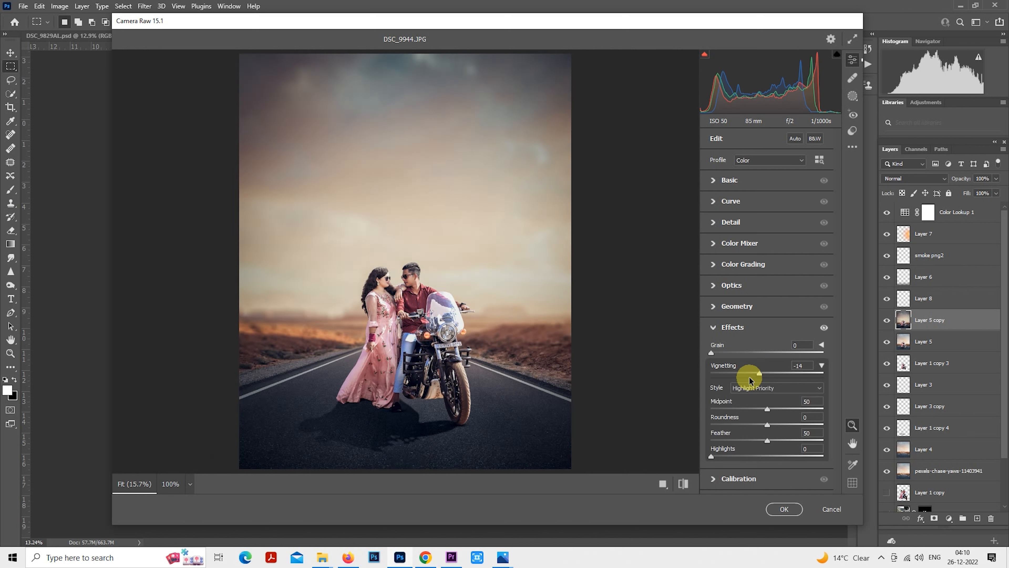
left_click_drag(727, 408, 708, 408)
left_click_drag(784, 425, 833, 435)
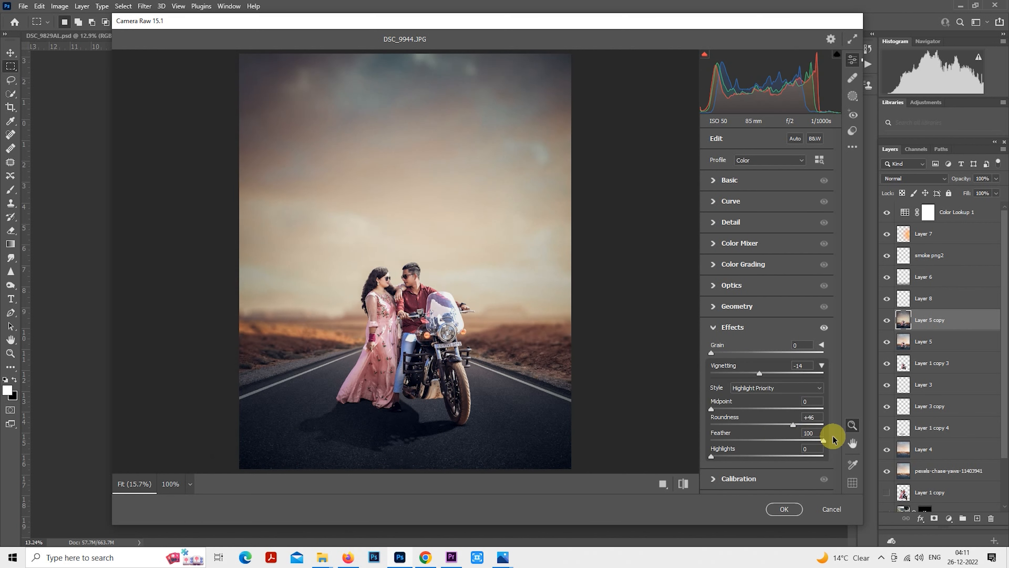
left_click(784, 509)
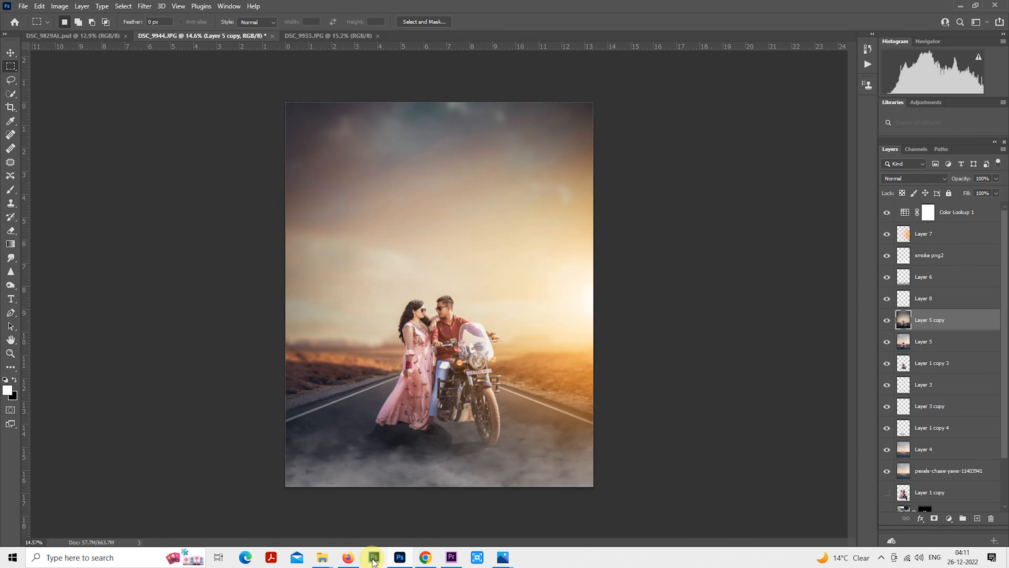
Place the Wedding-Save-The-Date-PSD-Free-Download-16 image from the album design folder into the composite.
mouse_move(324, 562)
left_click(504, 512)
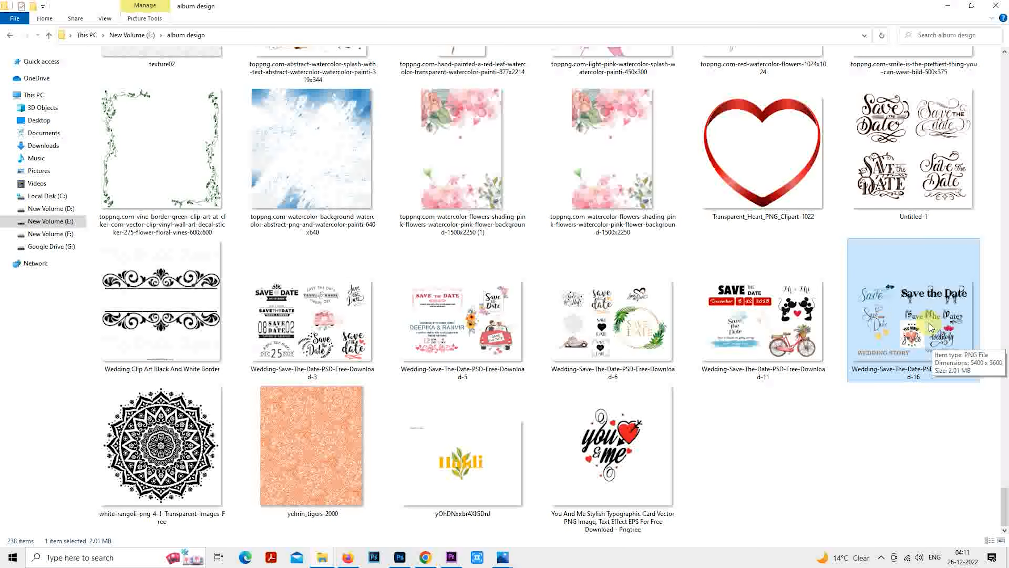
left_click_drag(904, 318, 456, 360)
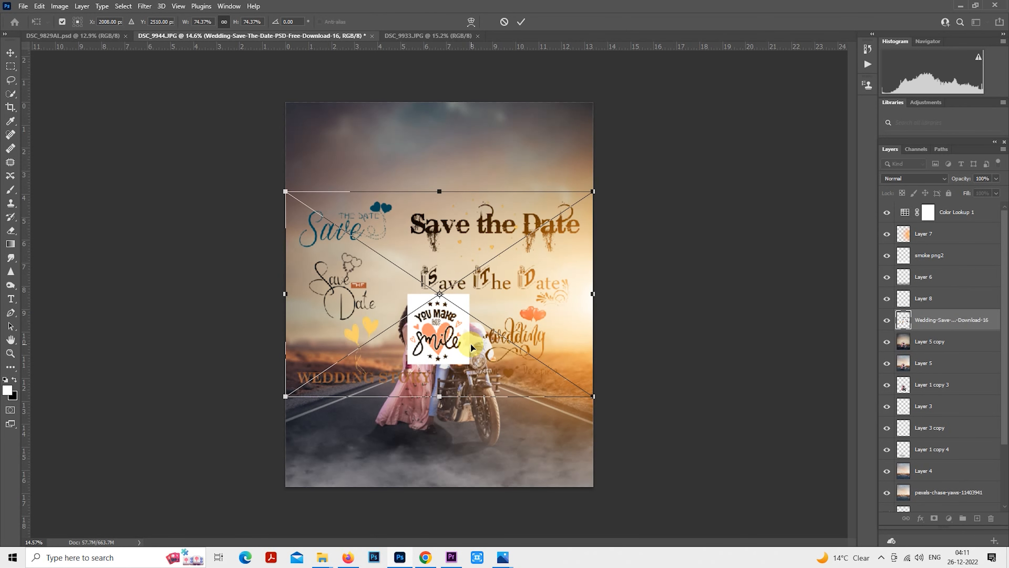
key("Return")
Lasso the black Save the Date lettering with the heart balloons and copy it to a new layer.
scroll(391, 292, "up", 4)
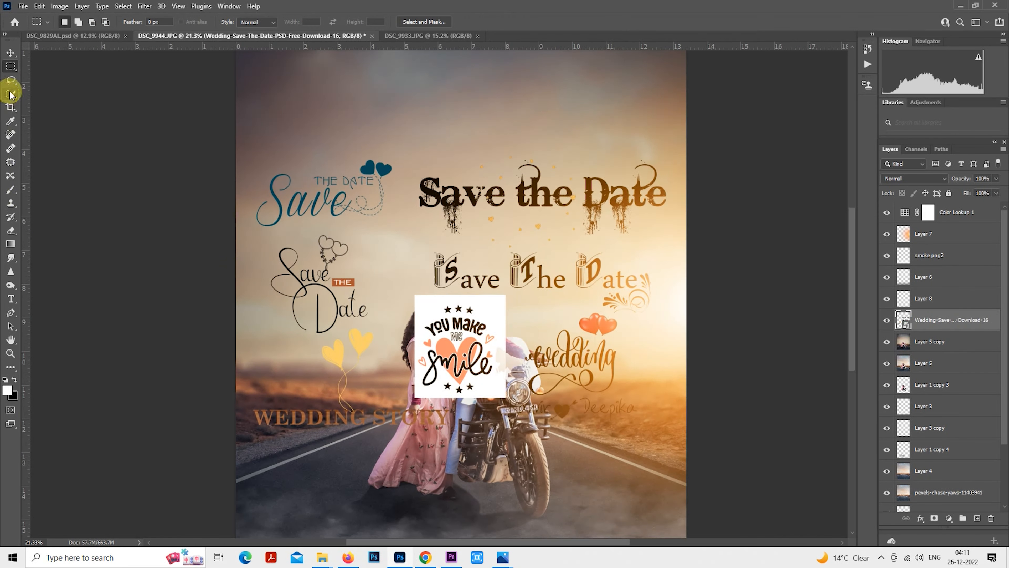
left_click(10, 82)
mouse_move(273, 330)
left_mouse_down()
mouse_move(262, 265)
mouse_move(273, 237)
mouse_move(305, 230)
mouse_move(339, 229)
mouse_move(386, 286)
left_mouse_up()
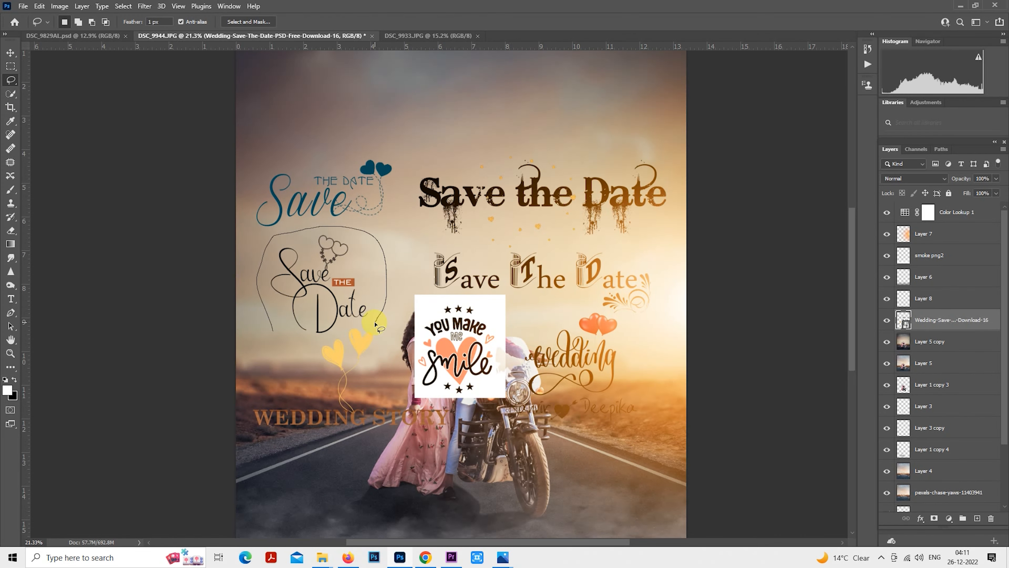
mouse_move(355, 326)
left_mouse_down()
mouse_move(305, 347)
mouse_move(279, 346)
mouse_move(274, 310)
left_mouse_up()
key("ctrl+j")
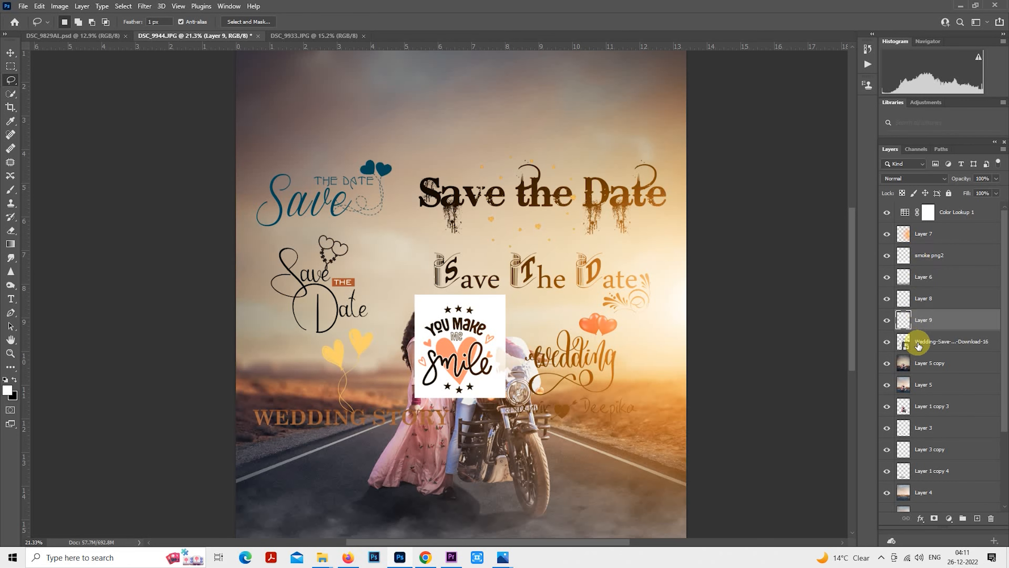
Hide the placed Save the Date sheet and move the copied lettering layer above Color Lookup 1.
left_click(917, 342)
left_click(887, 342)
left_click_drag(923, 321, 942, 210)
scroll(457, 282, "down", 3)
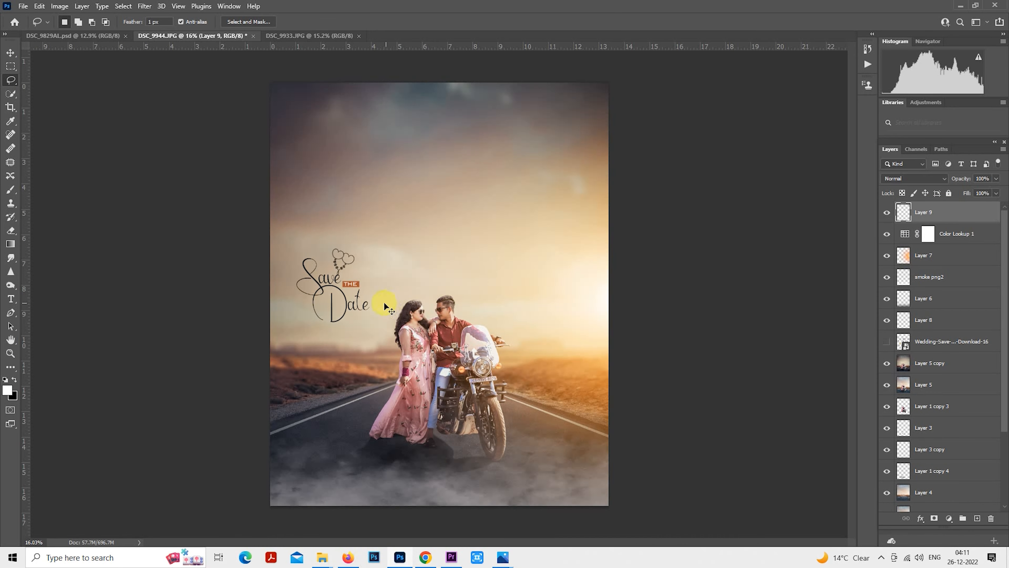
Move the Save the Date lettering into the upper sky and scale it to about 157%.
left_click_drag(387, 304, 468, 184)
left_click(11, 66)
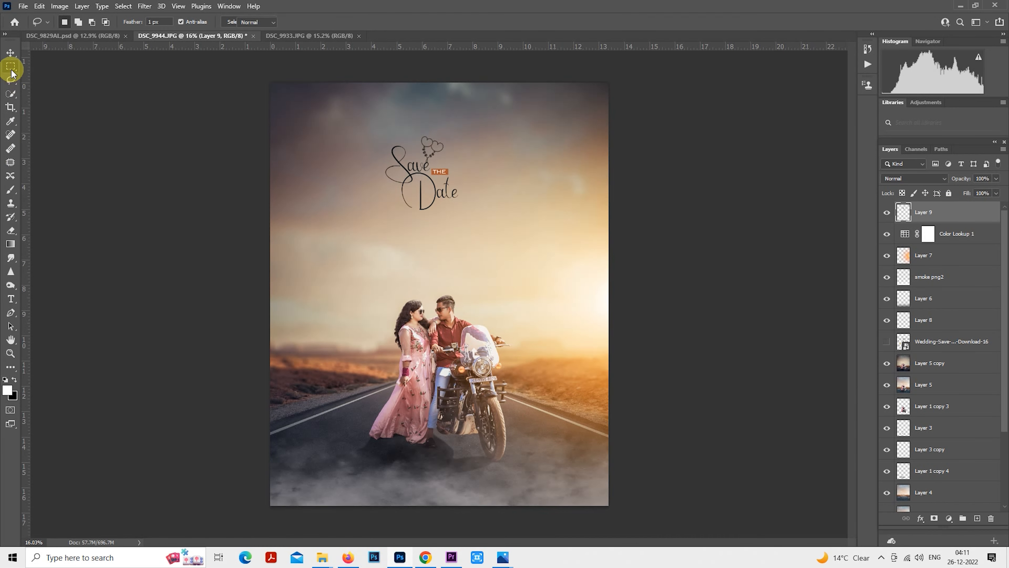
right_click(471, 160)
left_click(461, 248)
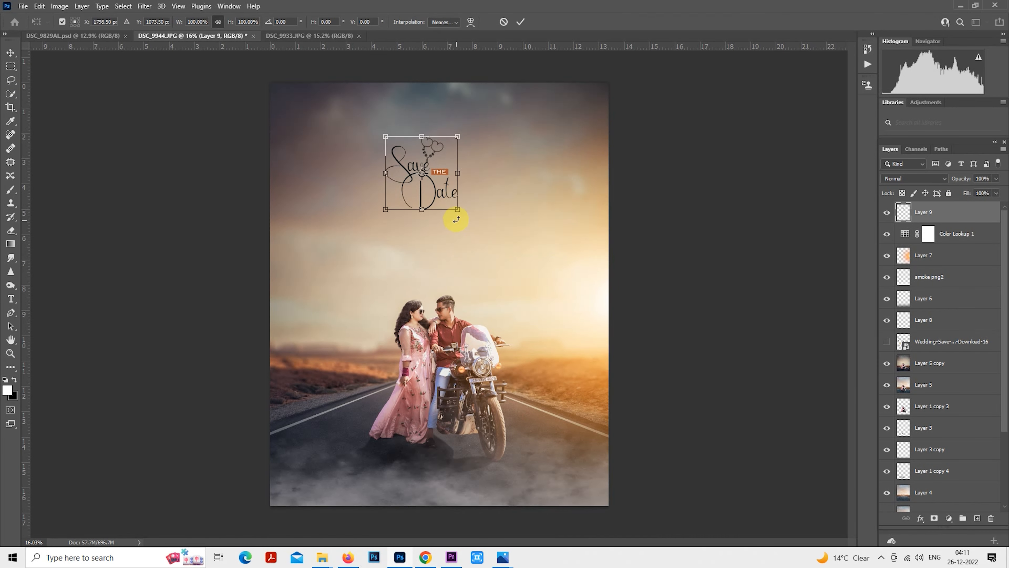
left_click_drag(456, 209, 497, 229)
left_click_drag(481, 196, 477, 188)
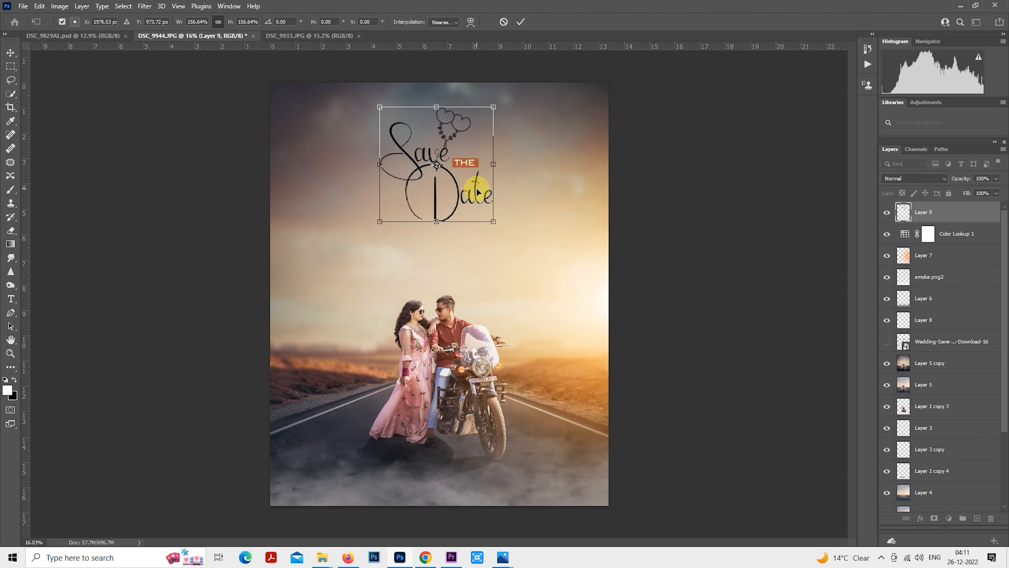
key("Return")
scroll(467, 261, "up", 3)
left_click_drag(466, 262, 495, 352)
scroll(480, 275, "up", 2)
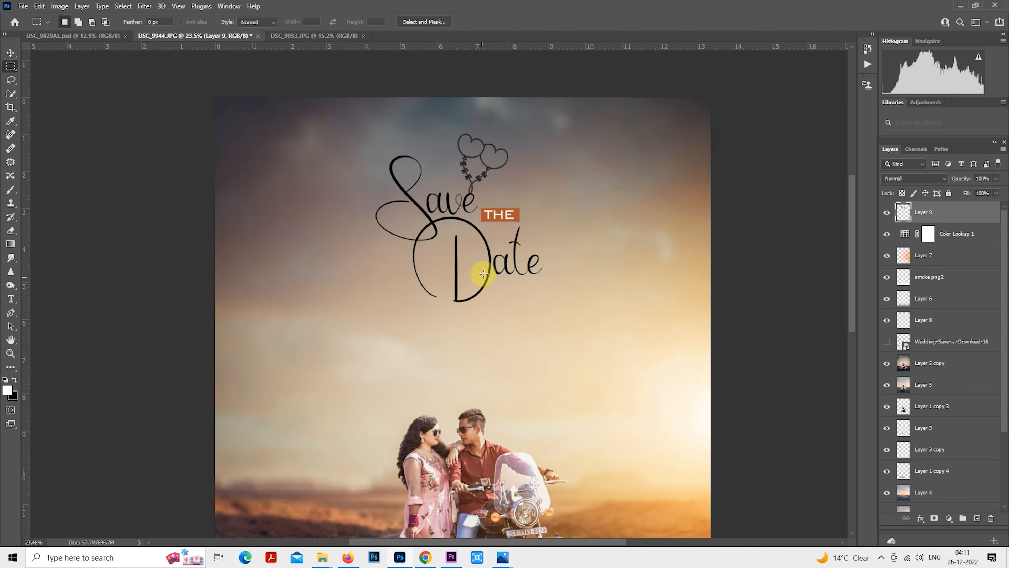
scroll(508, 247, "down", 3)
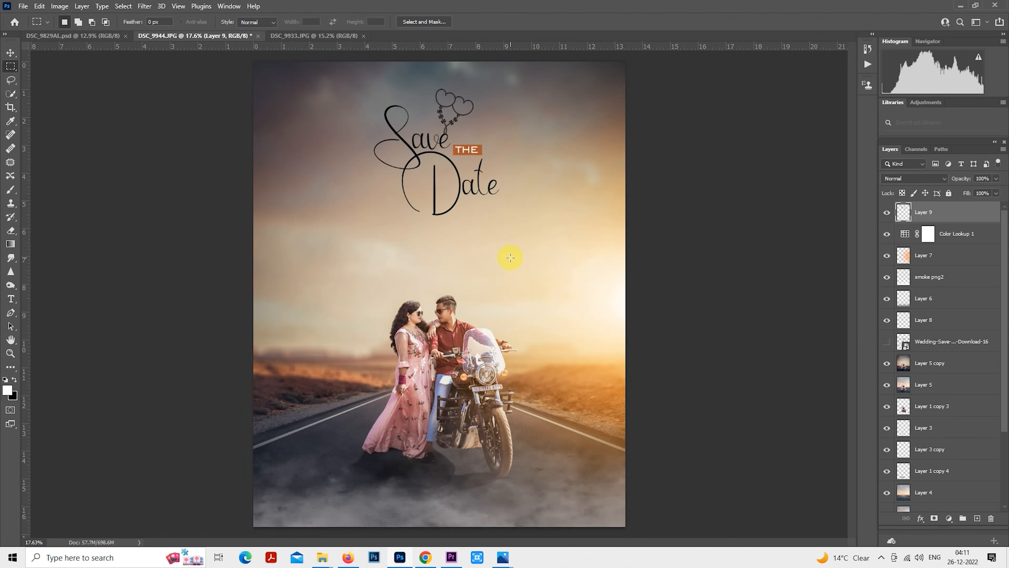
Adjust the lettering's orange label with Hue/Saturation on Reds: Hue -7, Saturation -3, Lightness -18.
key("ctrl+u")
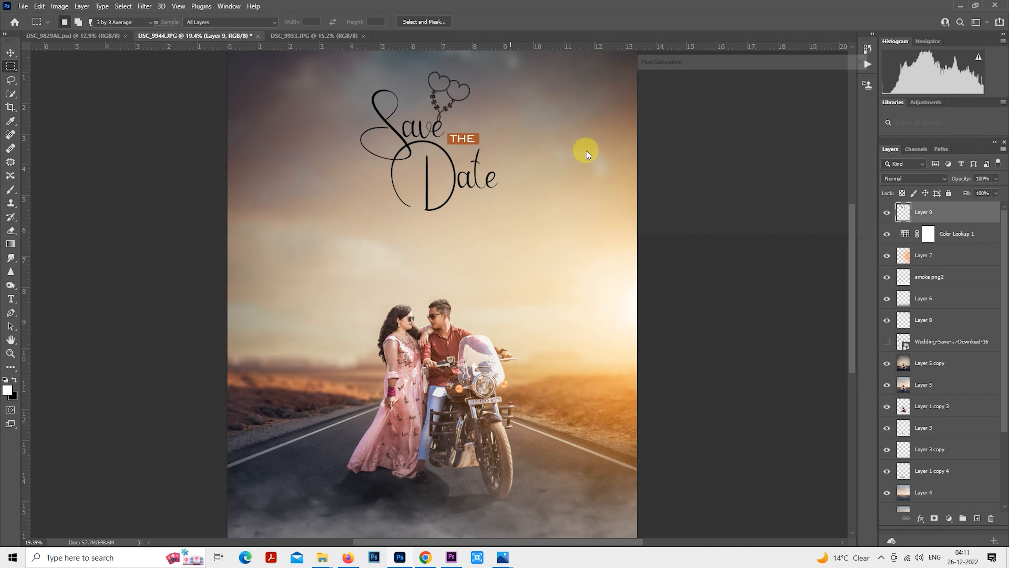
left_click(647, 204)
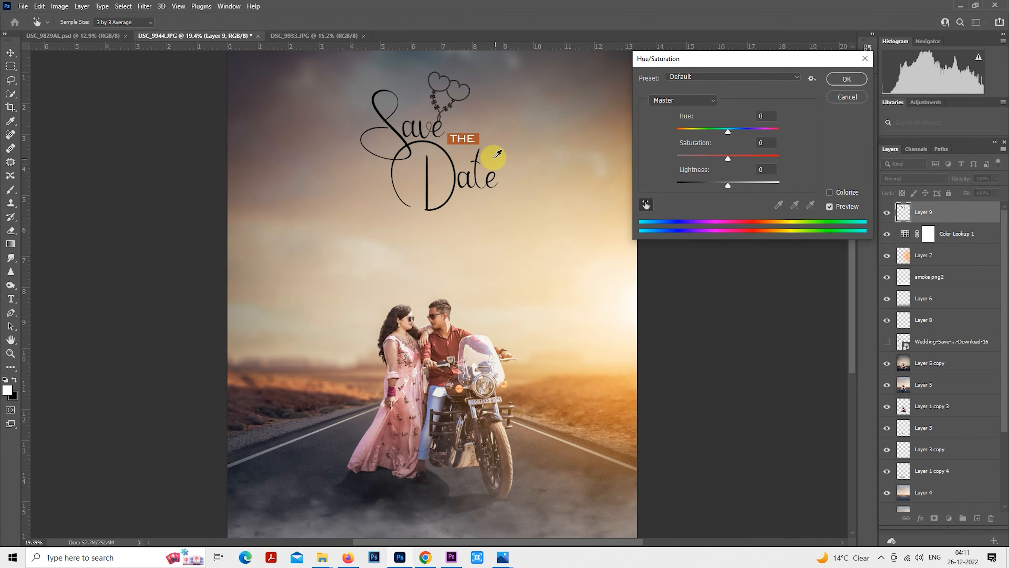
left_click(480, 140)
left_click_drag(730, 131, 736, 155)
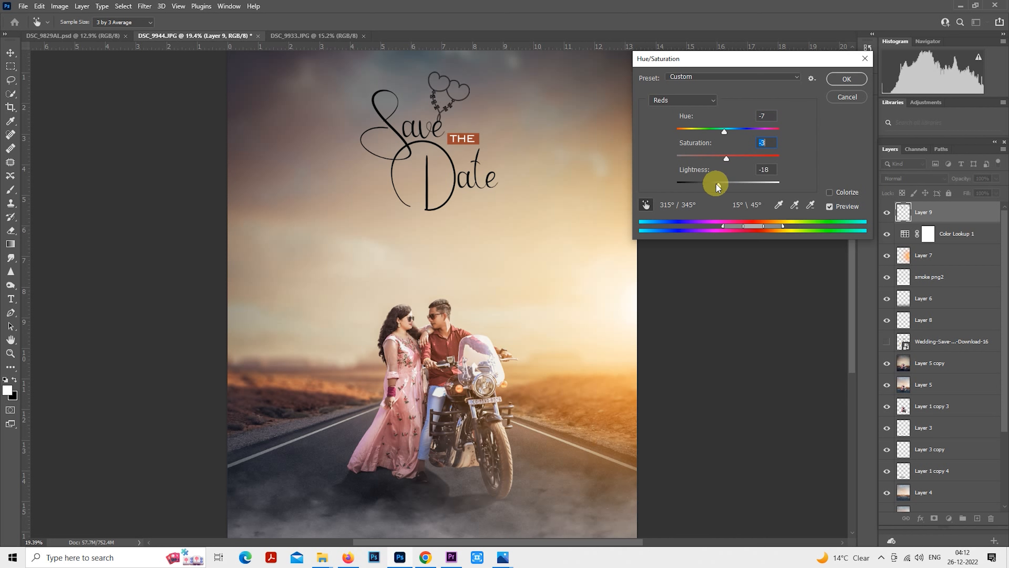
left_click(833, 80)
key("ctrl+0")
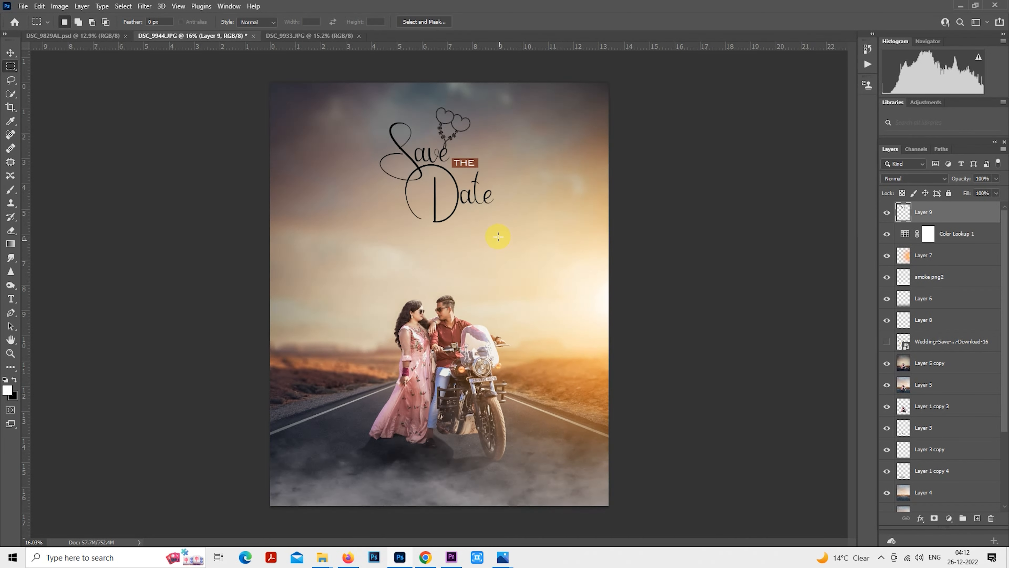
Try inverting the lettering's colours, revert them, and set the layer's blend mode to Overlay.
key("ctrl+i")
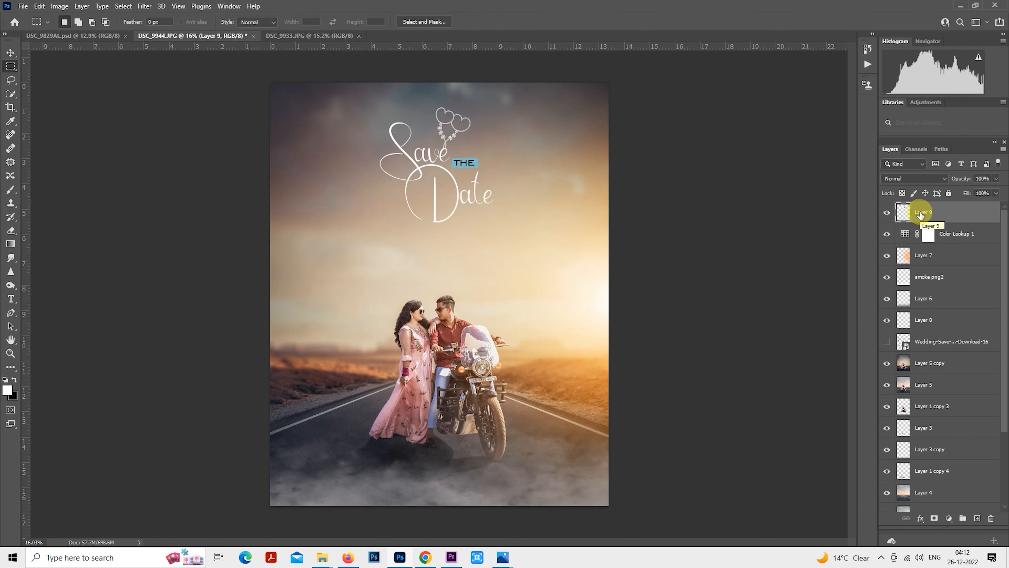
key("ctrl+i")
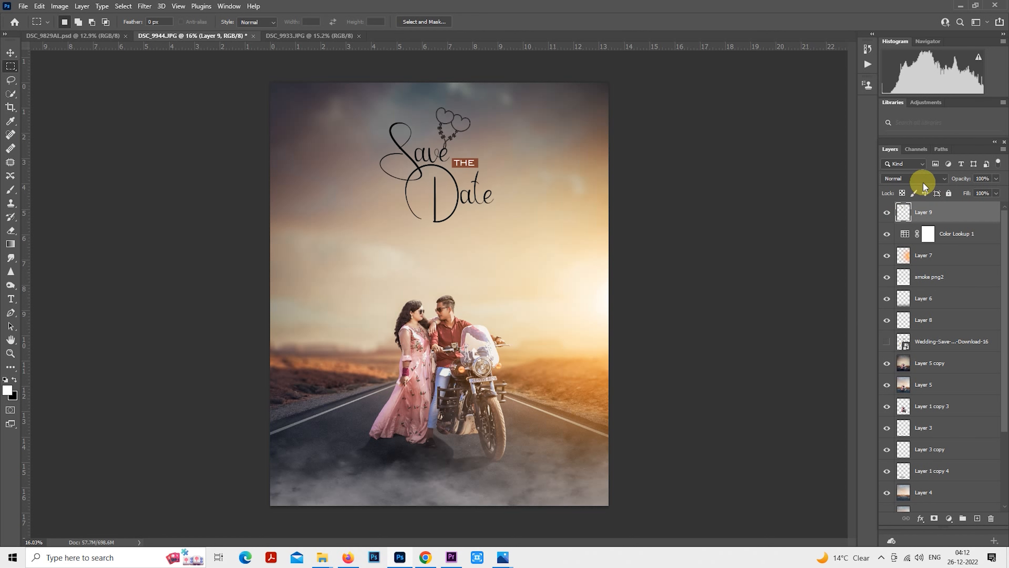
left_click(922, 182)
left_click(901, 301)
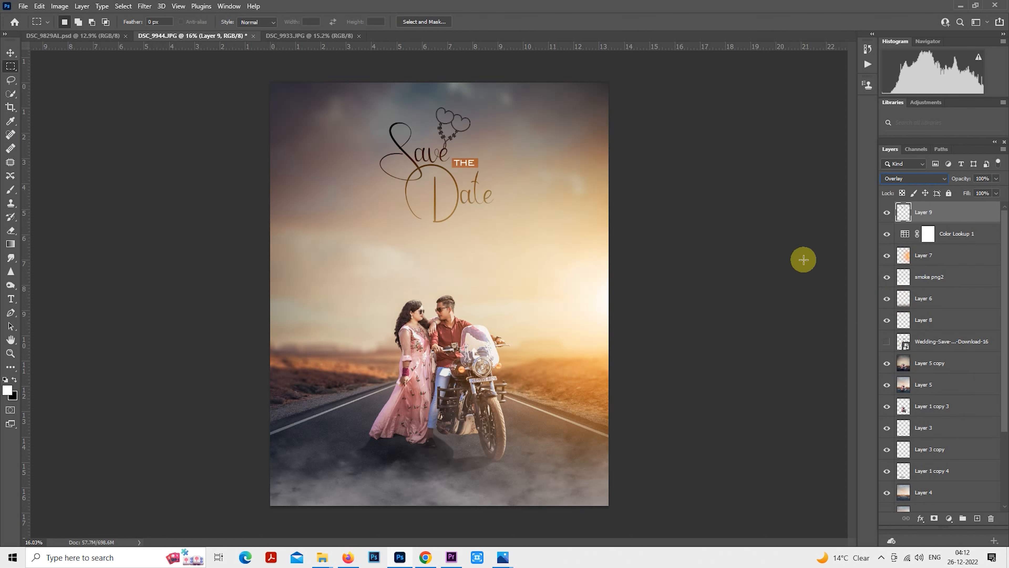
Scale the Save the Date lettering to about 107% and nudge it slightly upward.
right_click(447, 170)
left_click(497, 262)
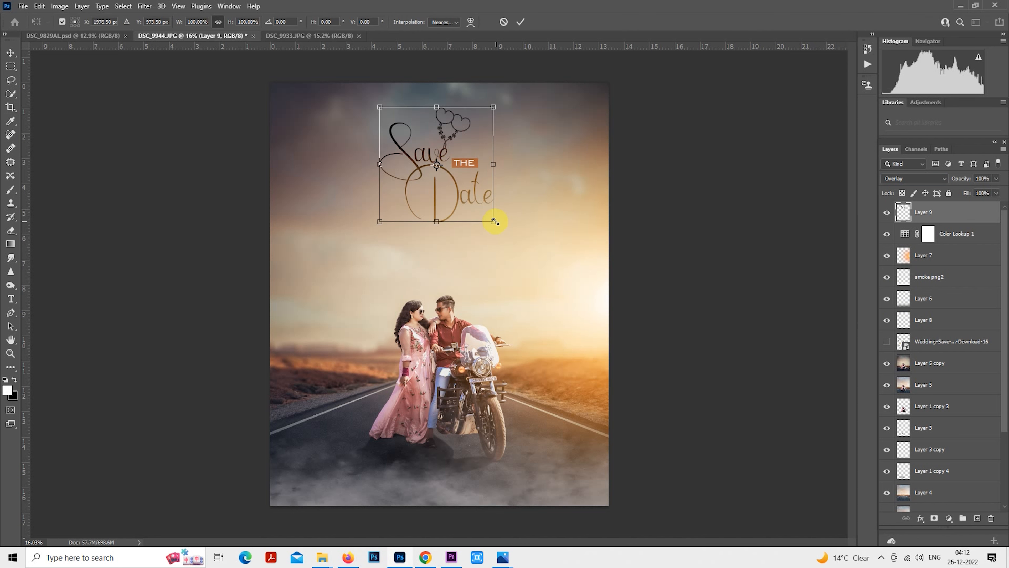
left_click_drag(494, 221, 498, 226)
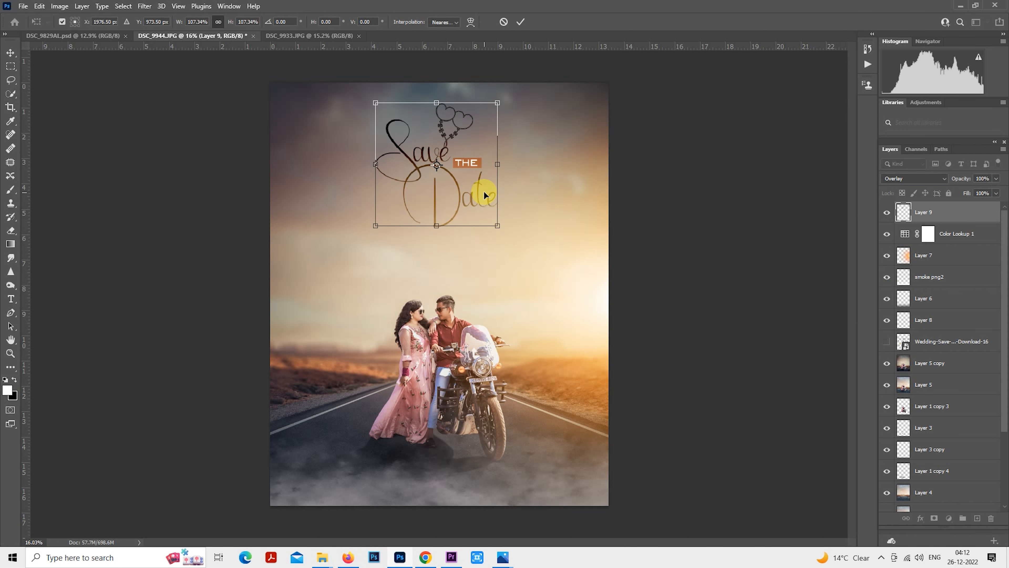
left_click_drag(483, 191, 483, 189)
key("Return")
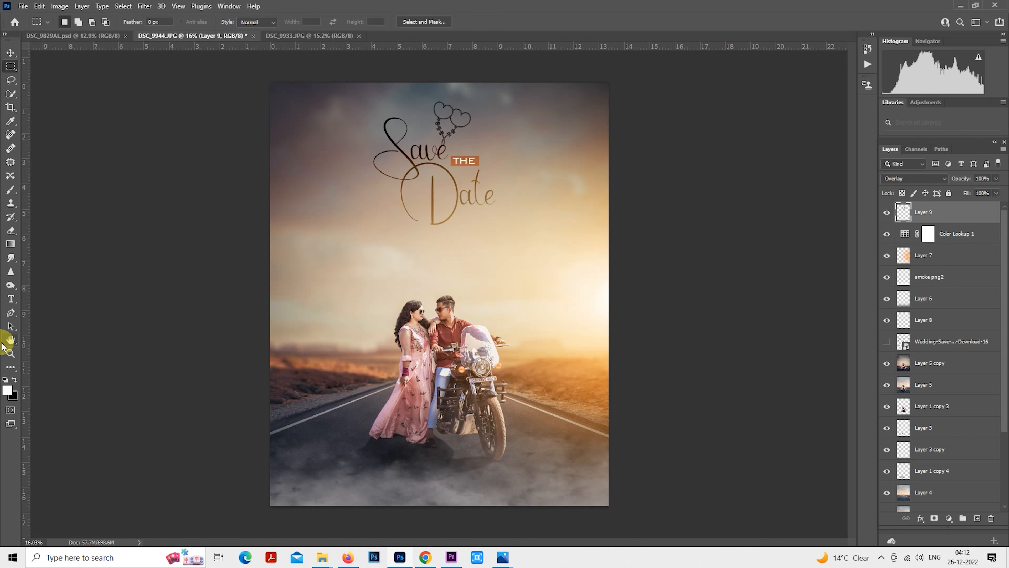
Add the horizontal text "18/02/23" in 30 pt Acumin Variable Concept above the couple.
key("t")
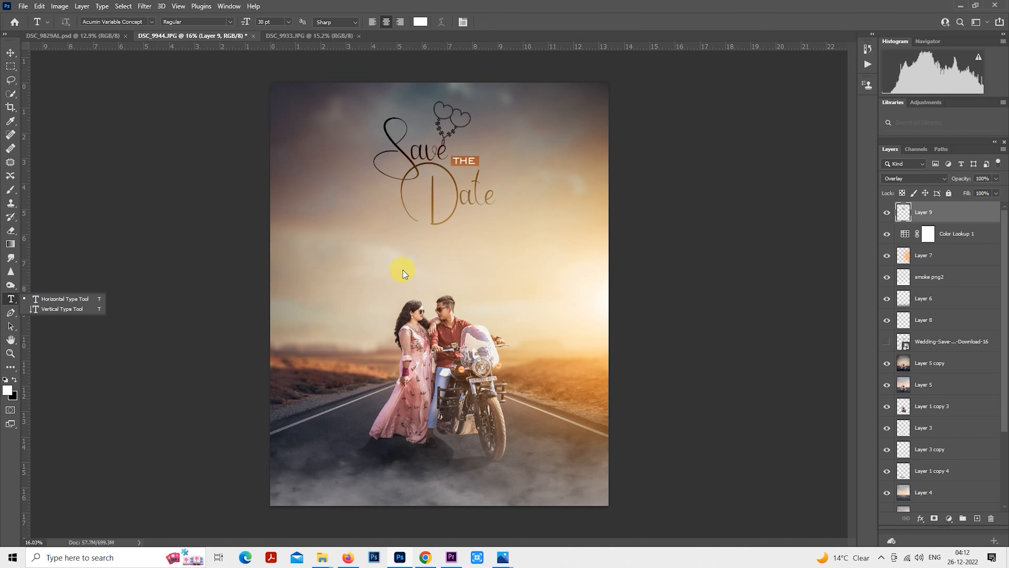
left_click(402, 267)
left_click(402, 266)
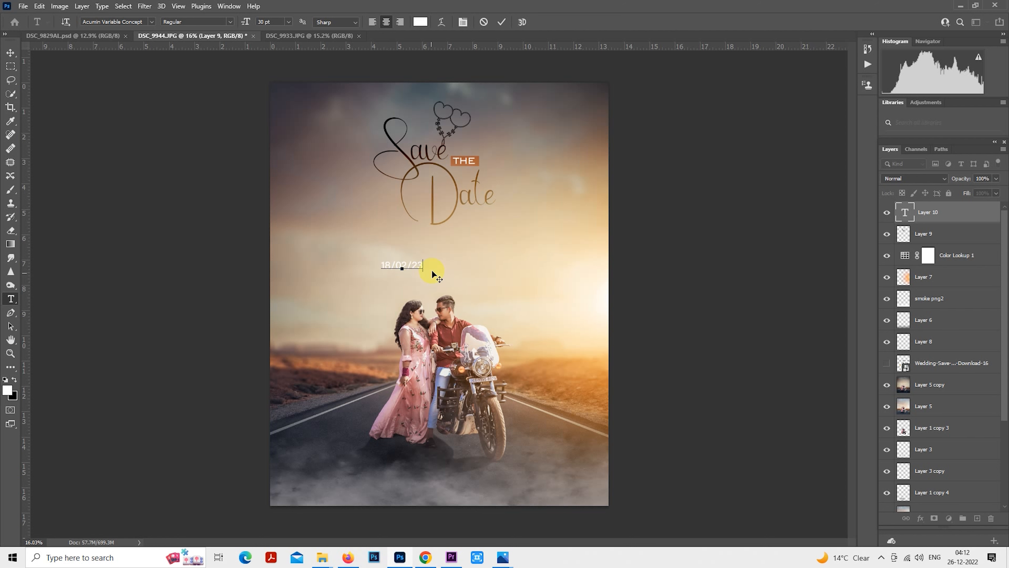
left_click(901, 204)
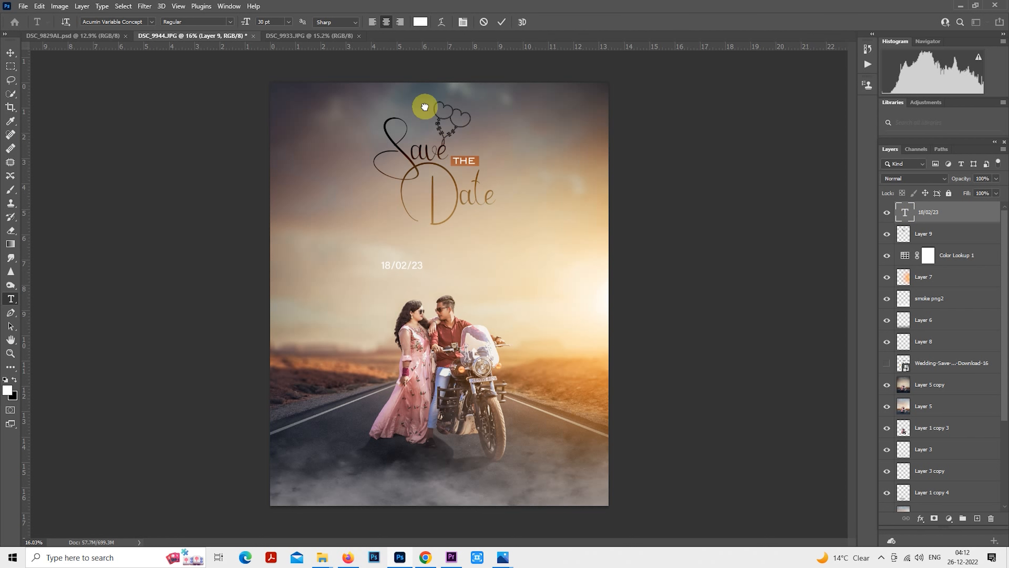
Change the date text's colour to black.
left_click(425, 22)
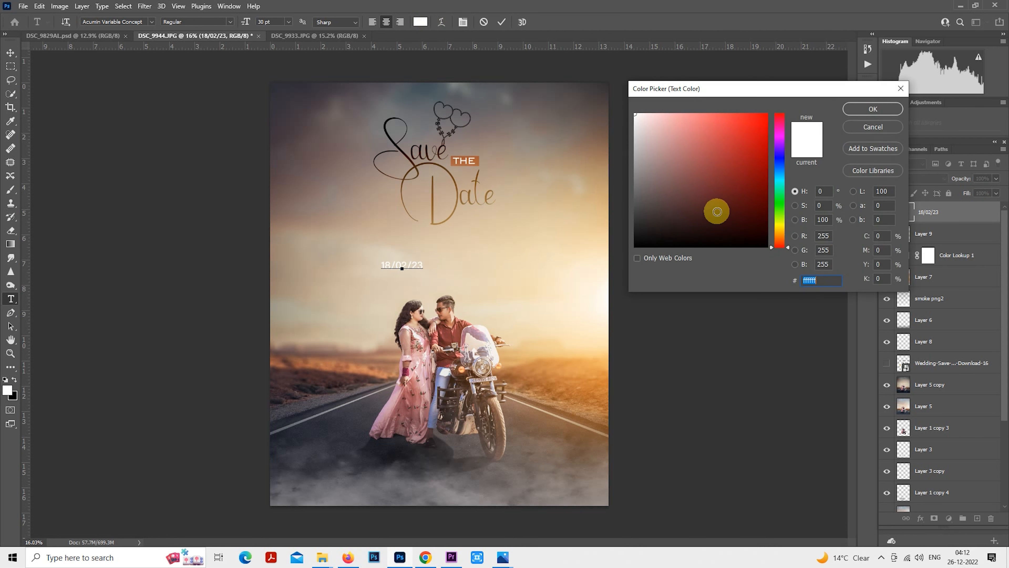
left_click_drag(750, 225, 768, 247)
left_click(851, 109)
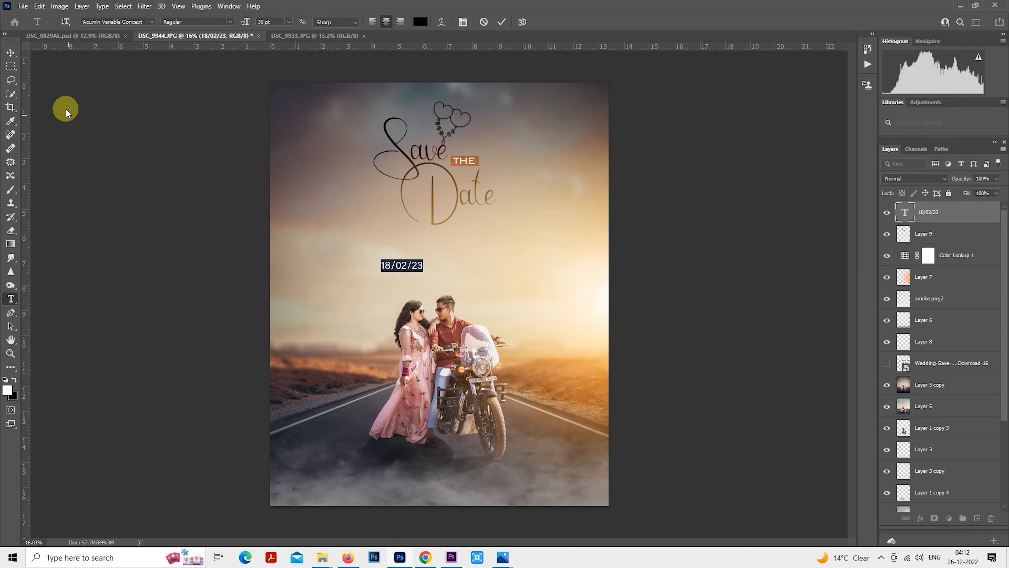
Scale the date text to about 140% and position it just below the Save the Date lettering.
left_click(10, 66)
right_click(426, 269)
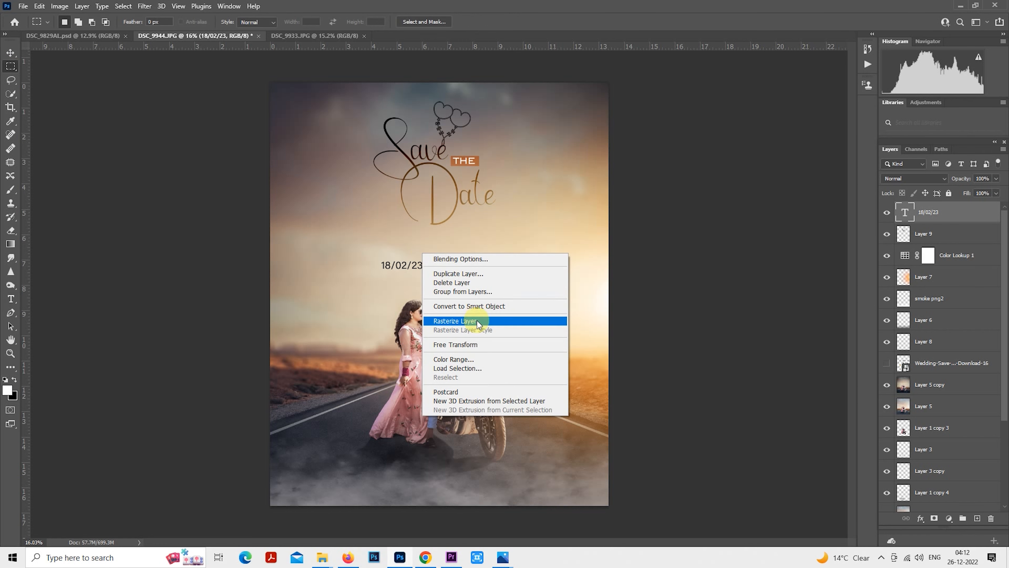
left_click(478, 341)
left_click_drag(424, 273, 443, 240)
key("Return")
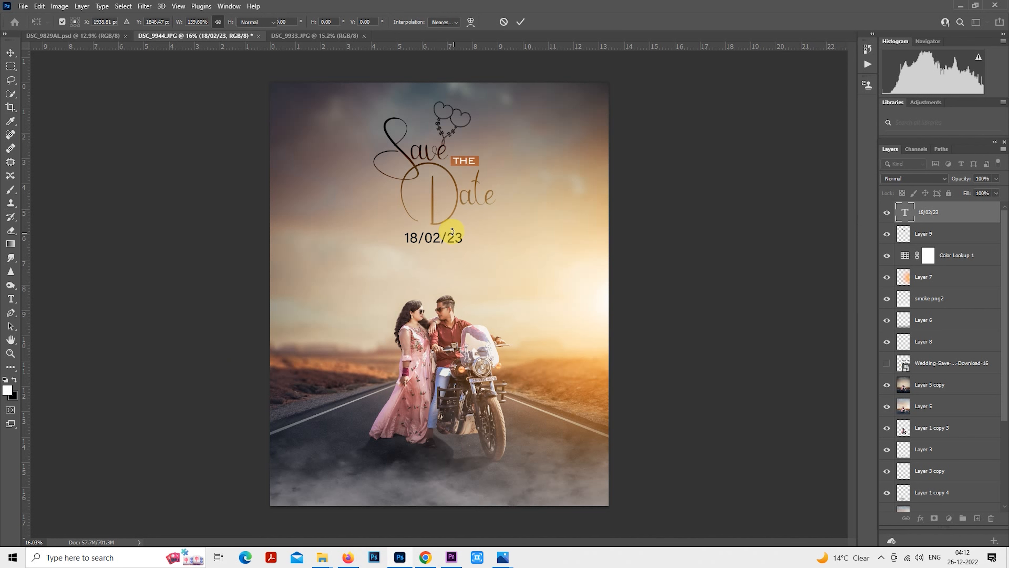
Scale the date text down to about 87% and move it closer beneath the word Date.
scroll(452, 231, "up", 5)
right_click(426, 221)
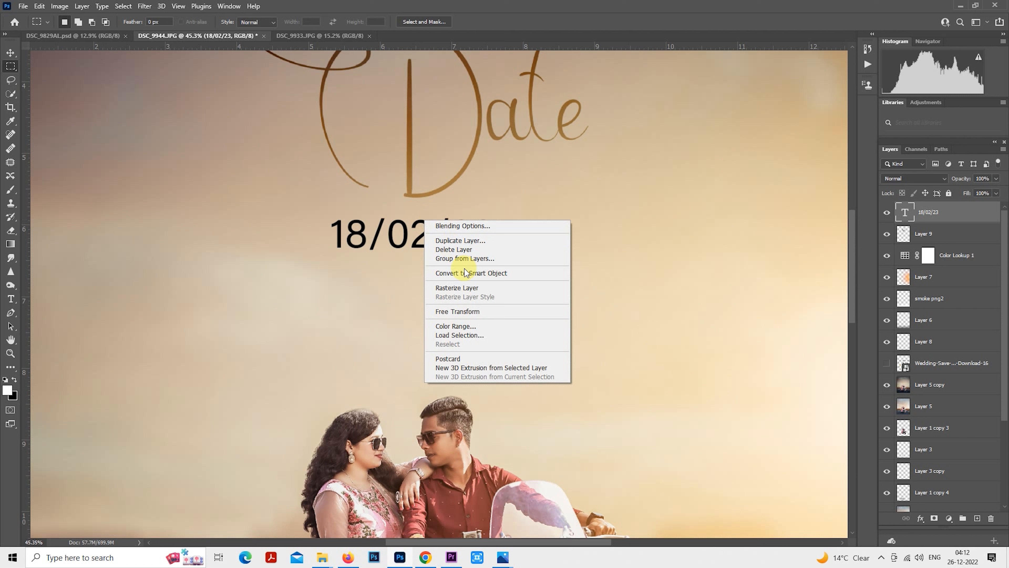
left_click(473, 314)
left_click_drag(491, 259, 468, 235)
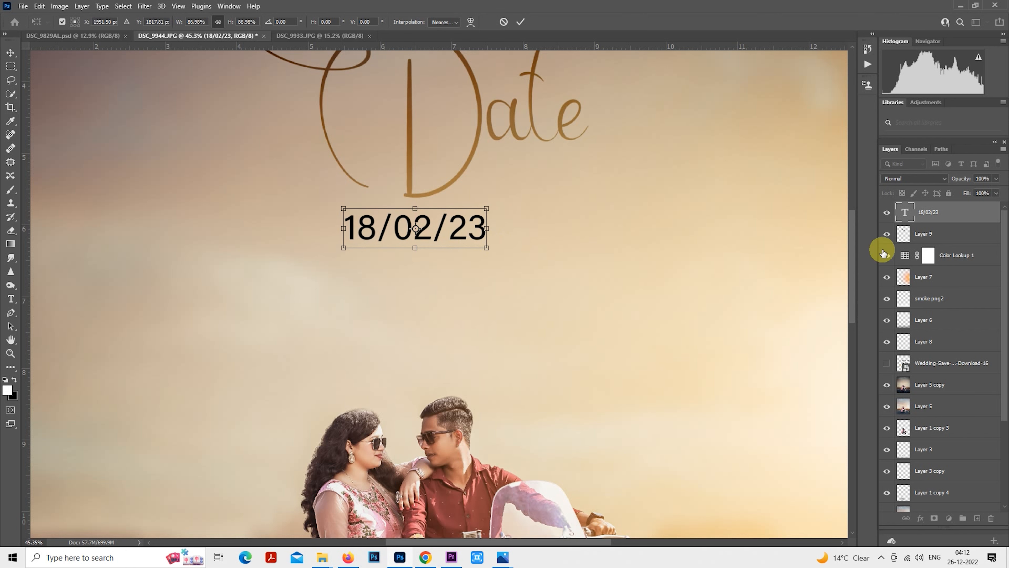